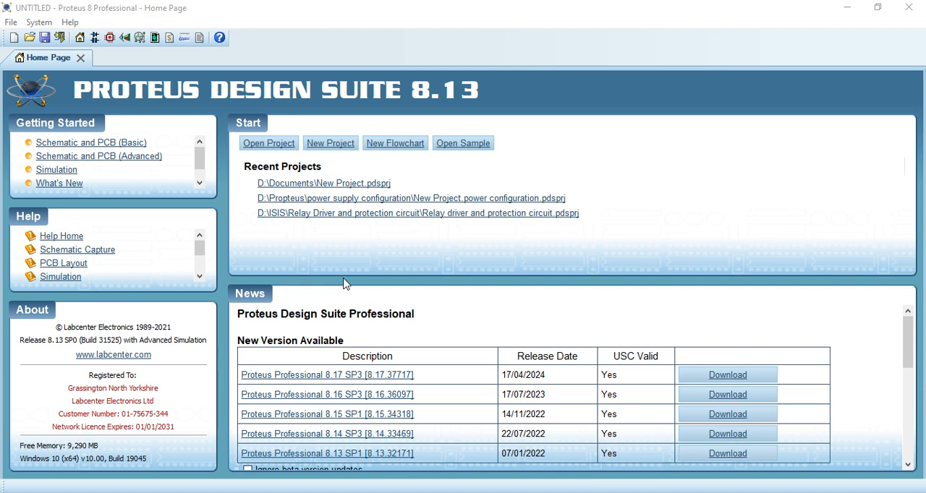
Step: Create a project named "New Project. light motor" with the DEFAULT schematic template, no PCB layout and no firmware project
left_click(331, 157)
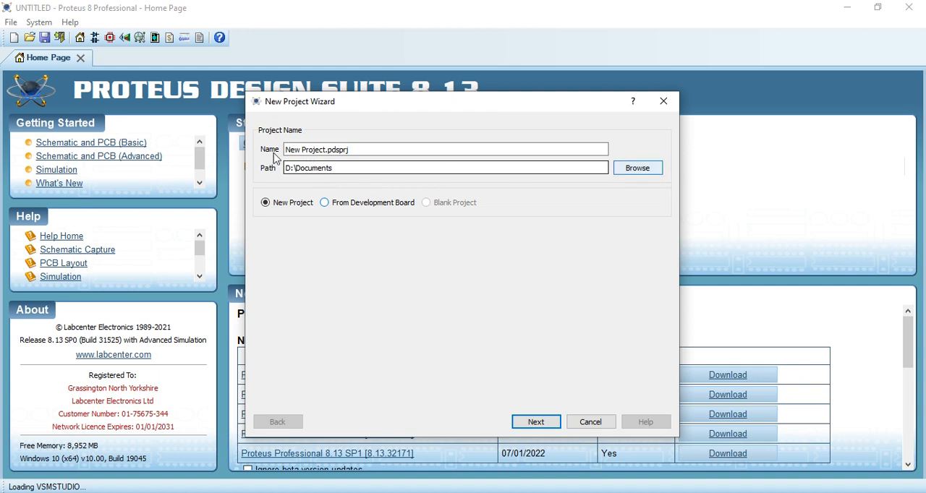
left_click(373, 150)
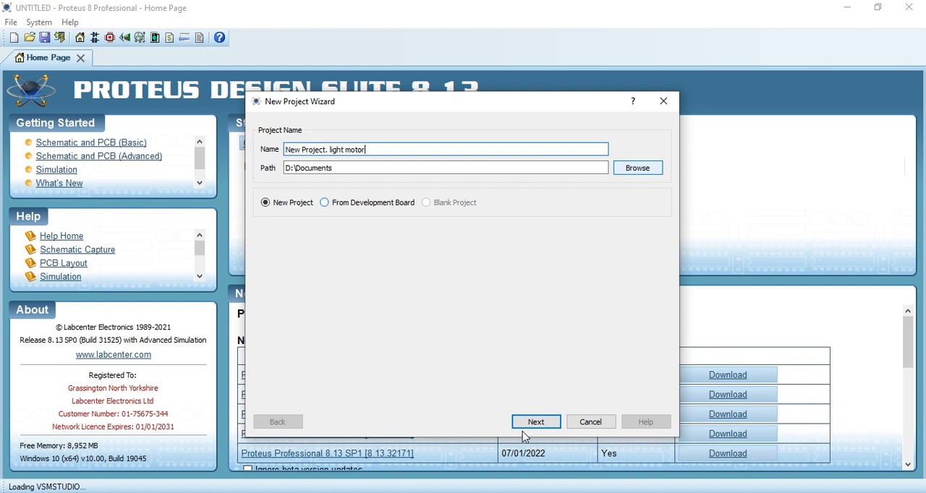
left_click(541, 427)
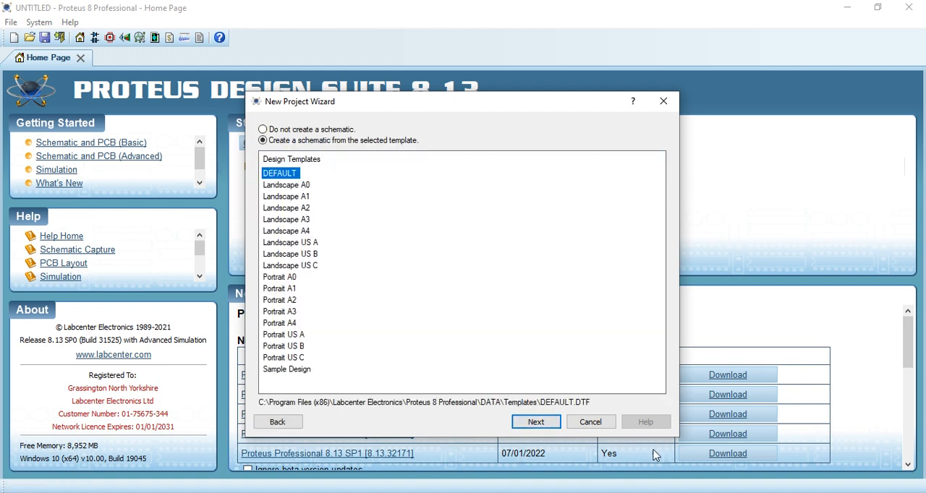
left_click(536, 426)
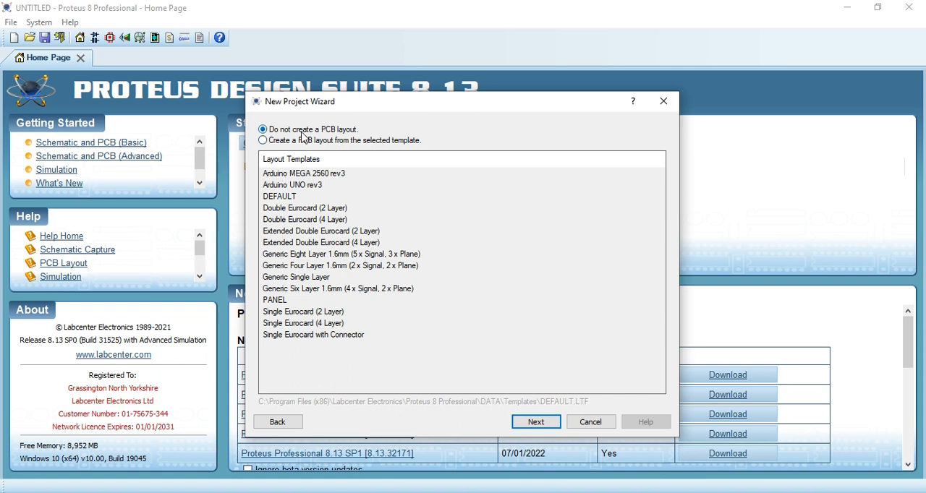
left_click(274, 136)
left_click(537, 422)
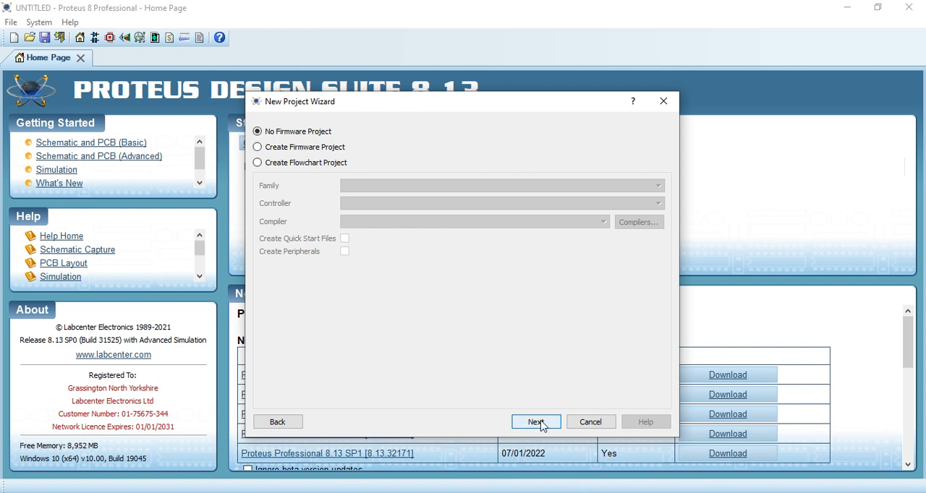
left_click(536, 423)
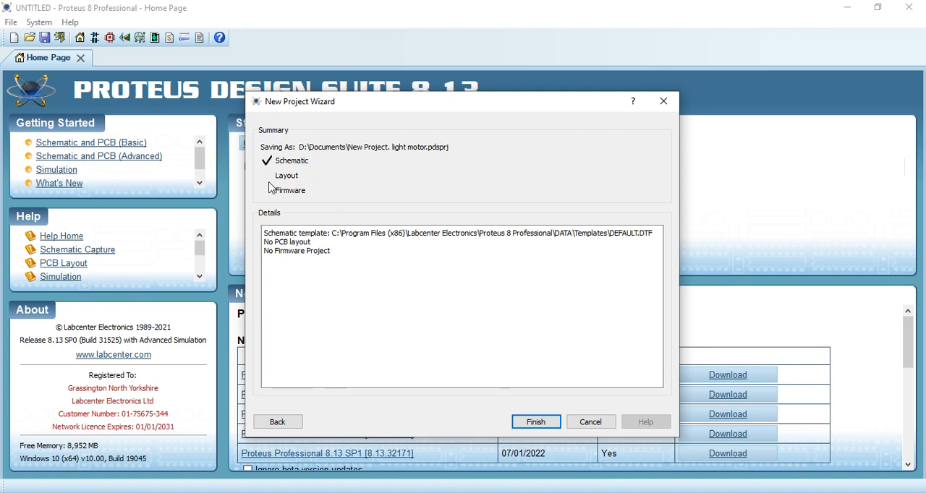
left_click(544, 425)
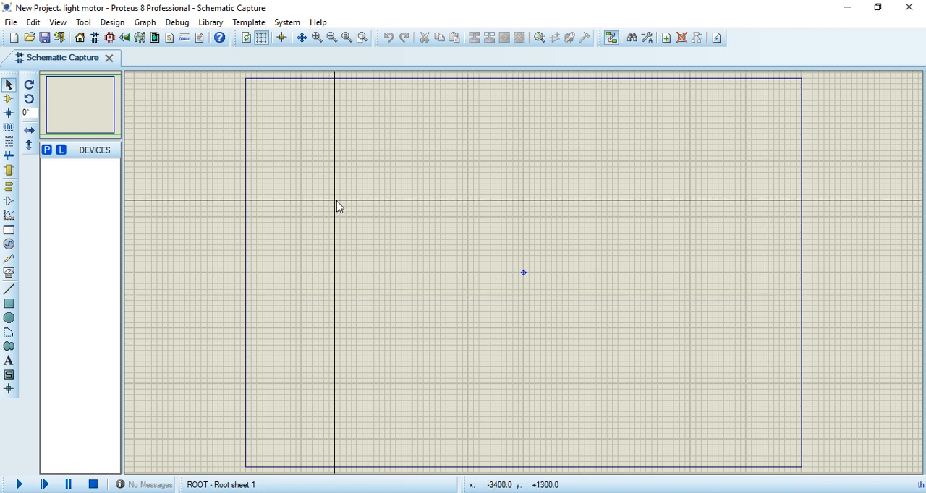
Step: Find the BATTERY DC voltage source with the keywords "dc battery" and add it to the device list
left_click(540, 39)
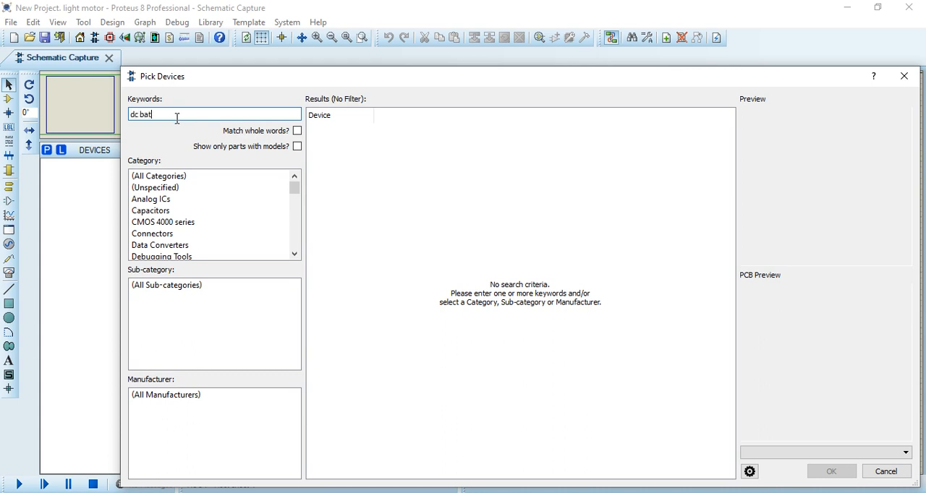
type("dc battery")
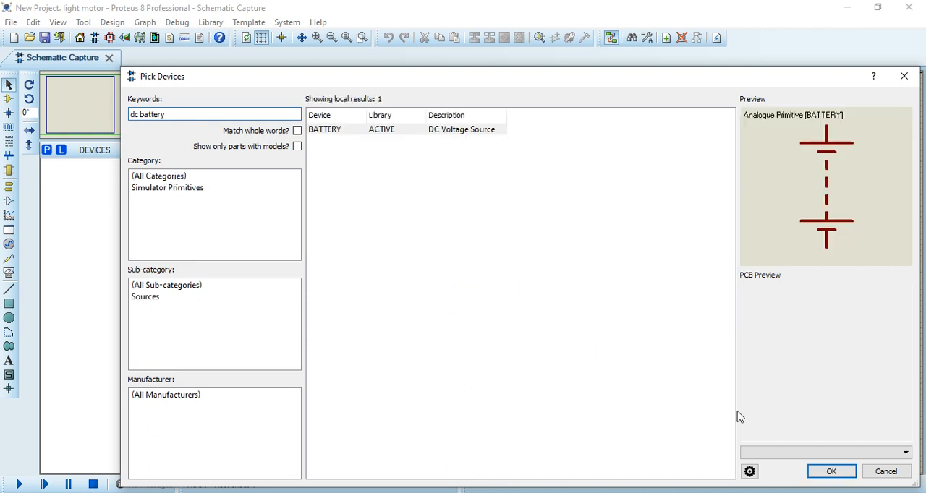
left_click(838, 481)
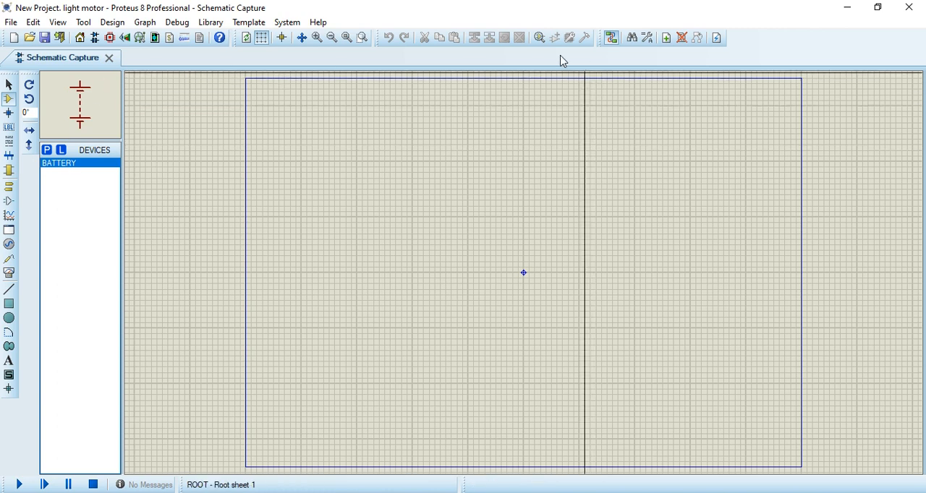
Step: Search the parts library for "switch" and add the interactive latched SPST part SWITCH to the device list
left_click(544, 41)
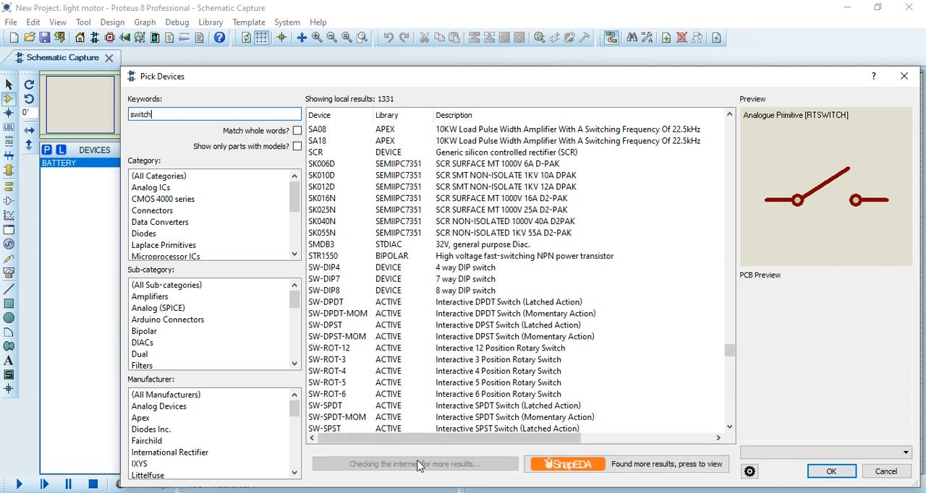
scroll(456, 313, "down", 2)
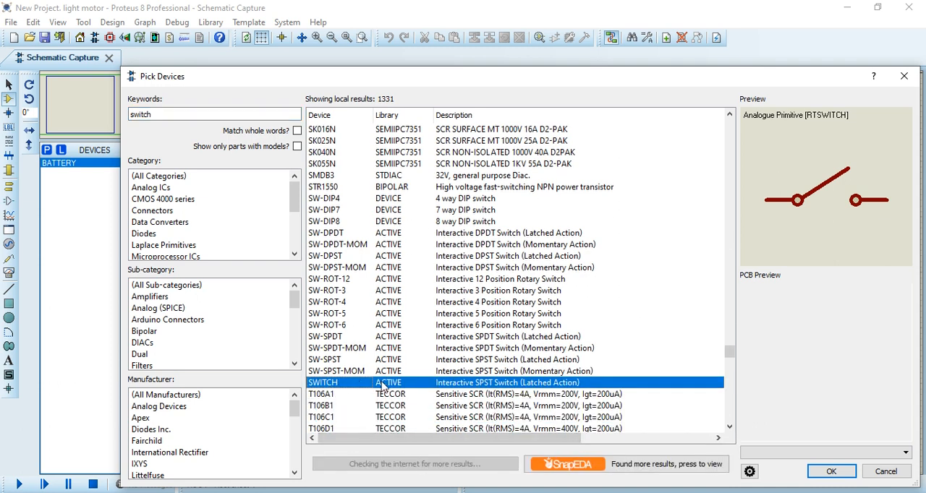
left_click(334, 373)
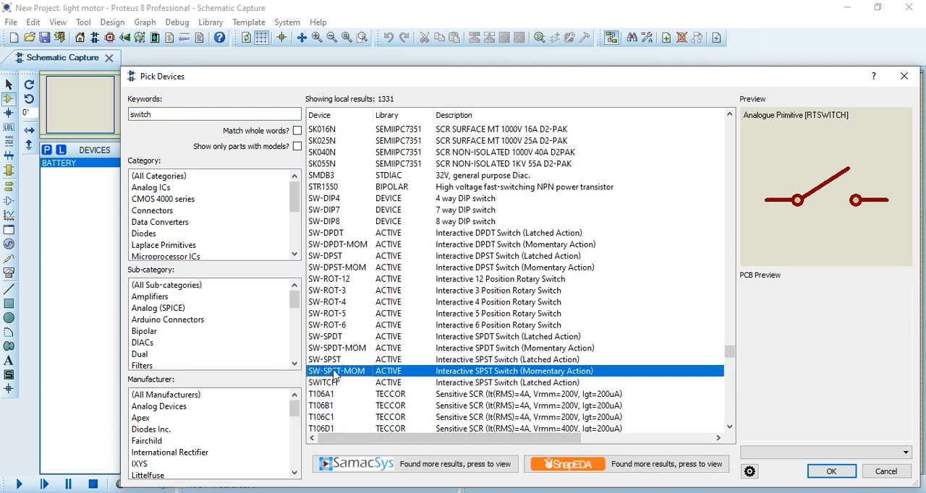
left_click(333, 360)
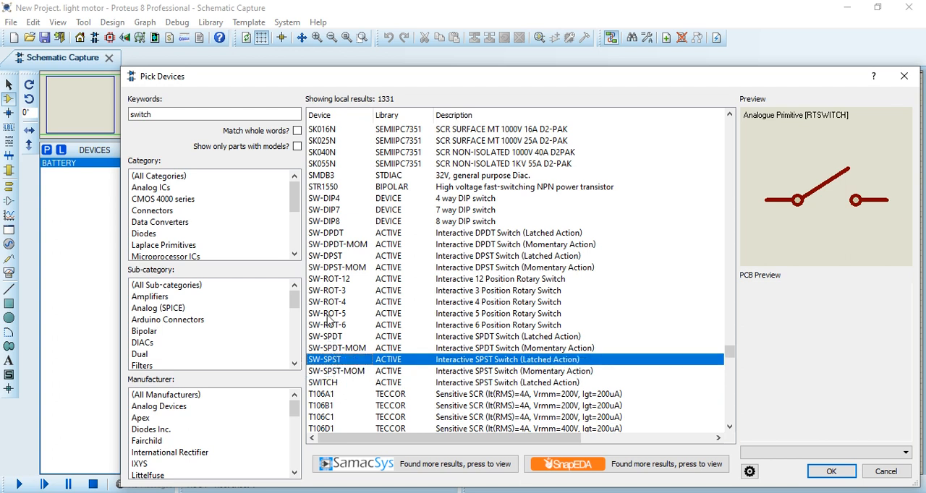
left_click(329, 176)
left_click(335, 223)
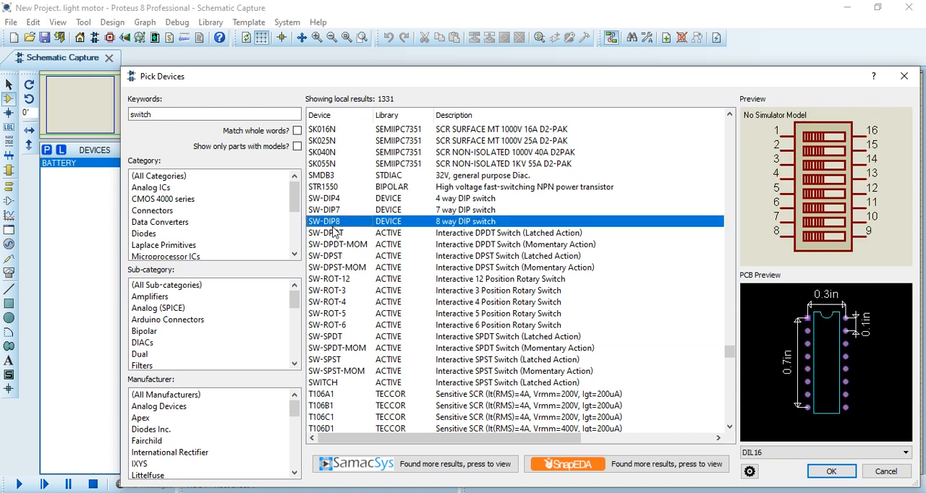
left_click(337, 384)
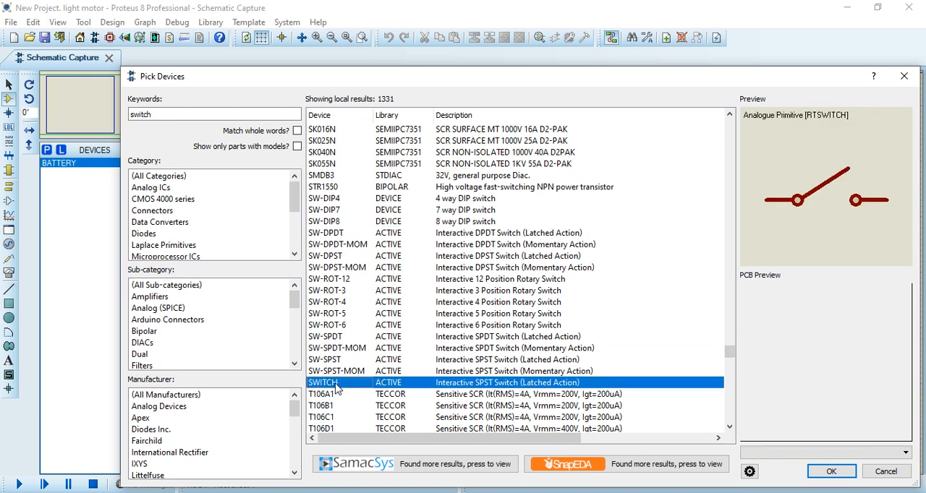
left_click(832, 476)
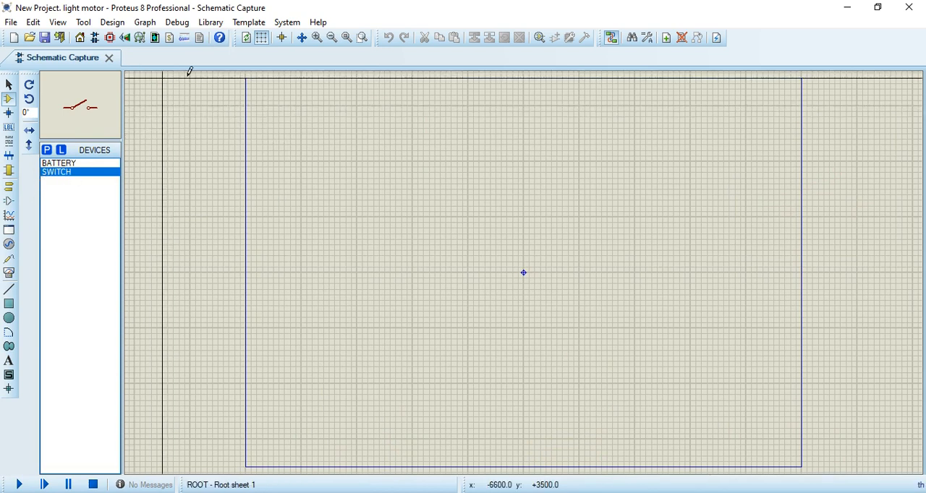
Step: Search the parts library for "lamp" and add the animated light bulb LAMP to the device list
left_click(542, 38)
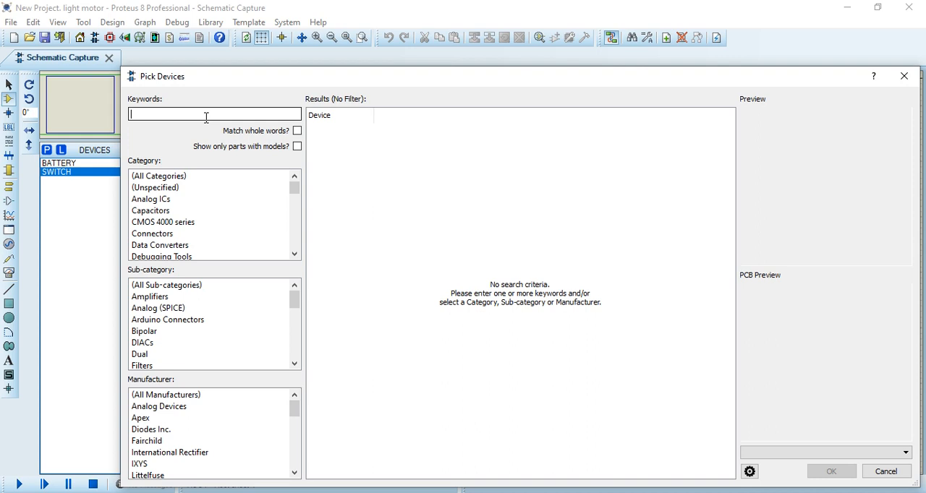
type("lam")
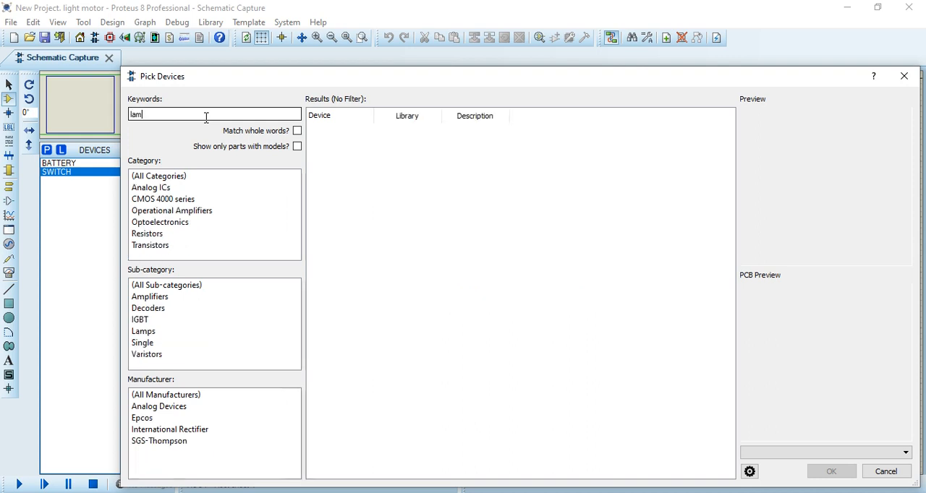
type("p")
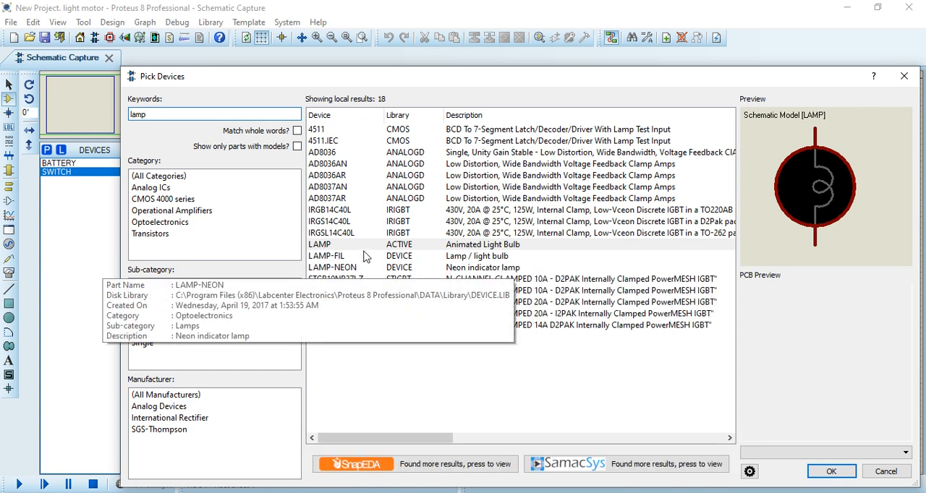
left_click(832, 471)
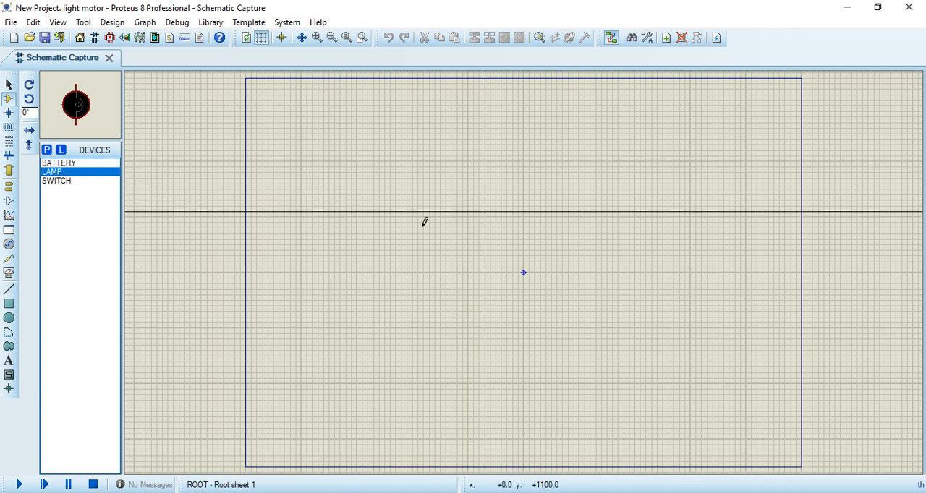
Step: Place one BATTERY vertically in the upper-left area of the schematic sheet
scroll(483, 186, "up", 2)
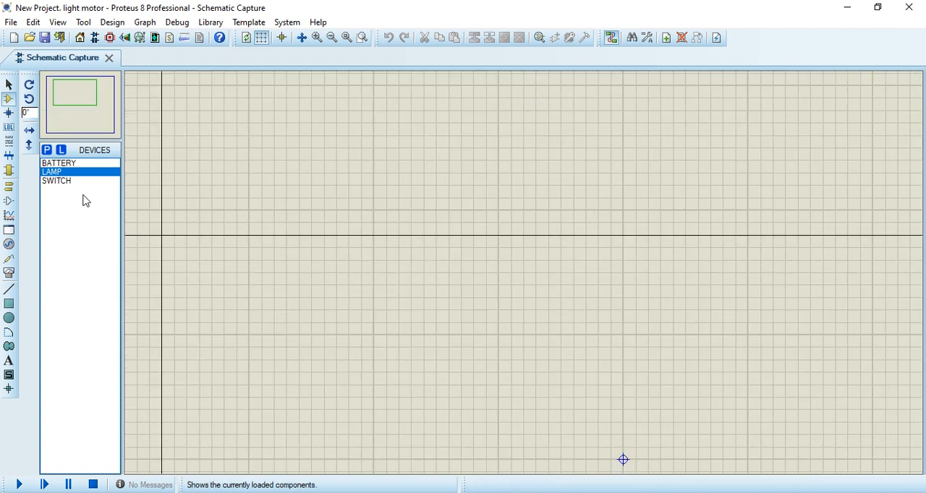
left_click(58, 163)
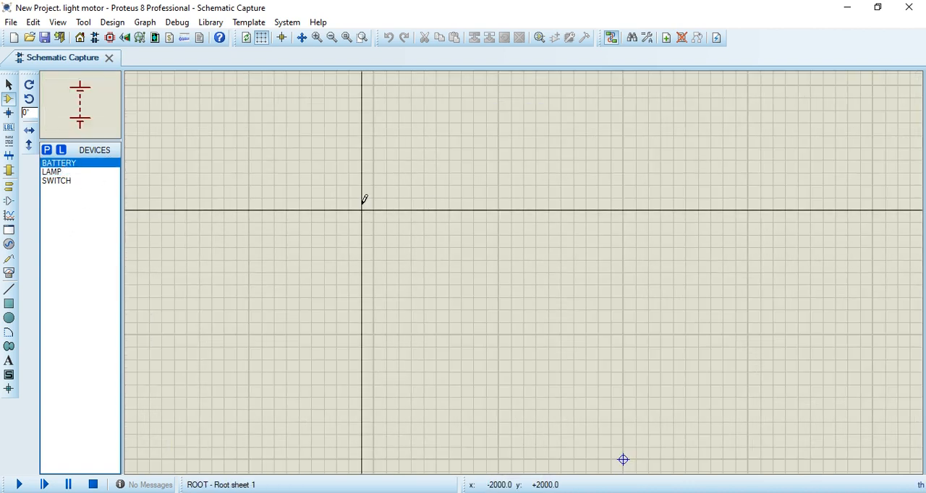
left_click(281, 155)
left_click(261, 186)
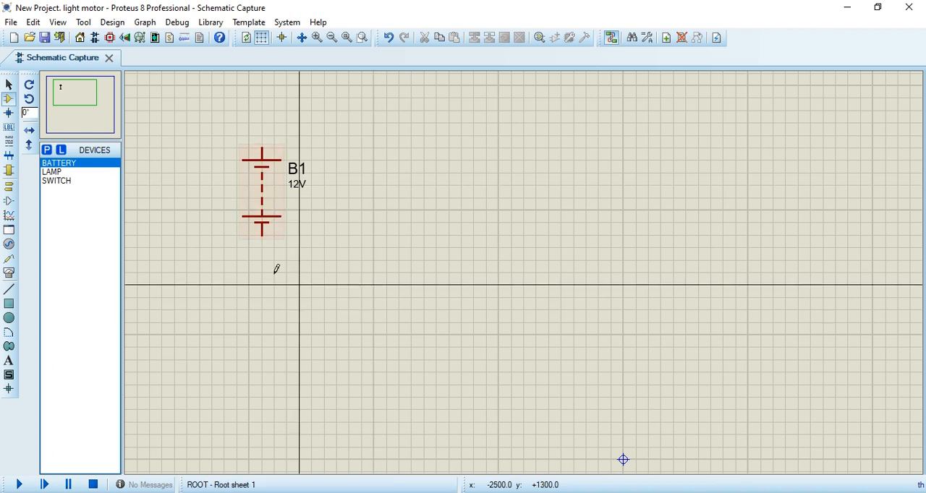
Step: Place a LAMP to the right of the battery and a SWITCH above and between the two
left_click(52, 172)
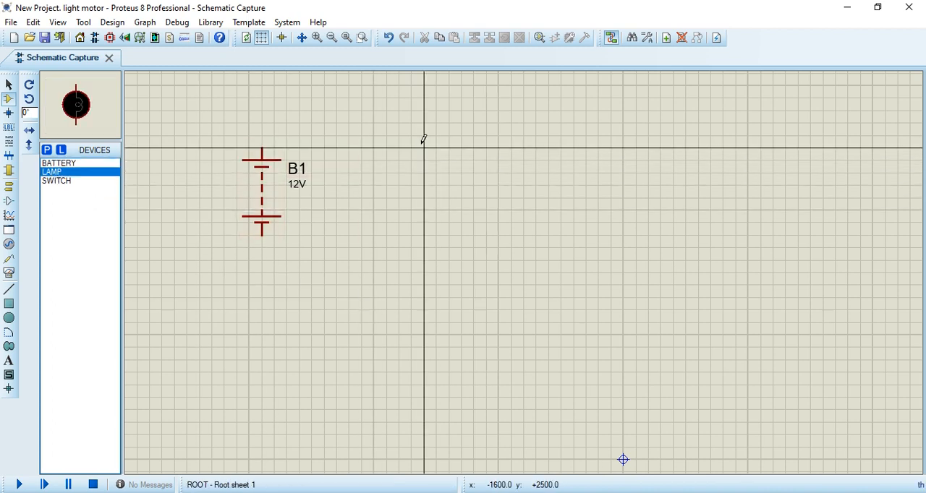
left_click(362, 136)
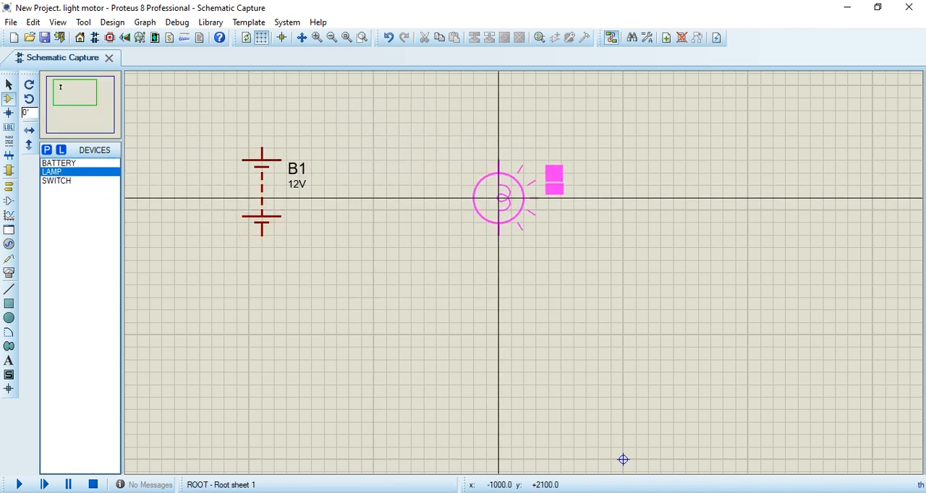
left_click(473, 197)
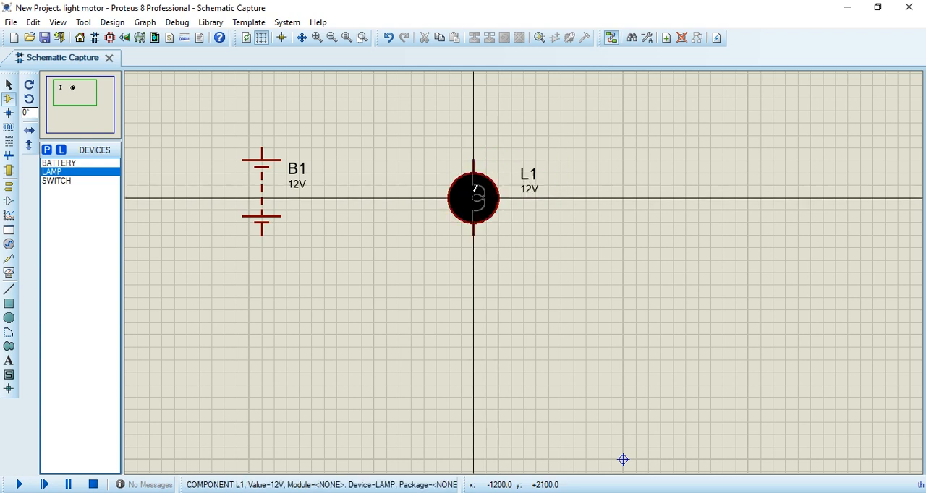
left_click(93, 180)
left_click(399, 147)
left_click(361, 123)
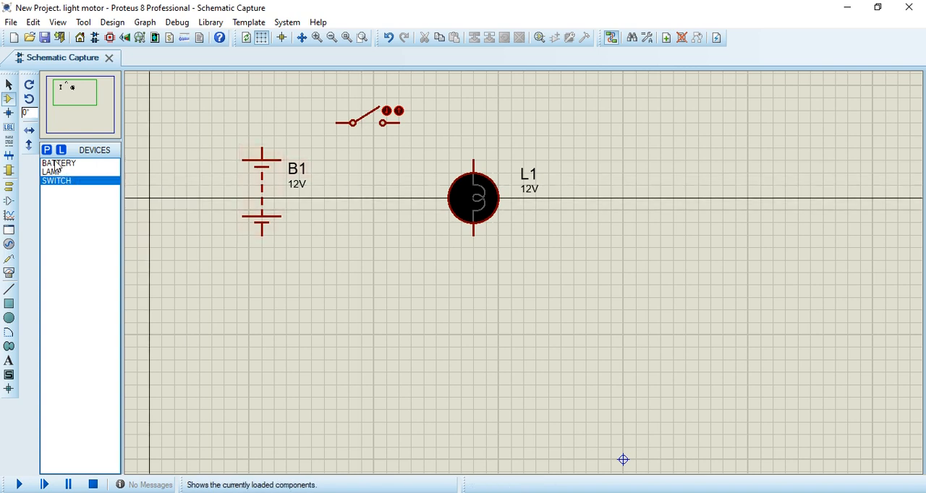
left_click(57, 163)
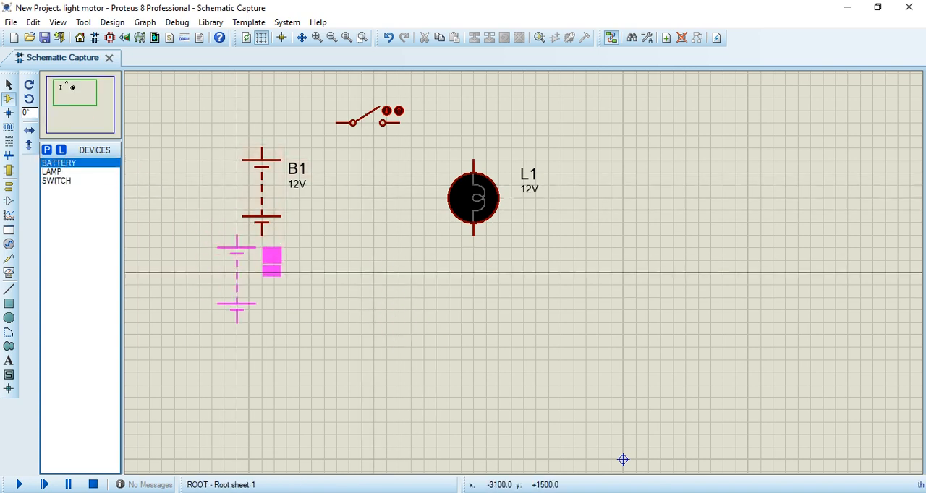
key("F5")
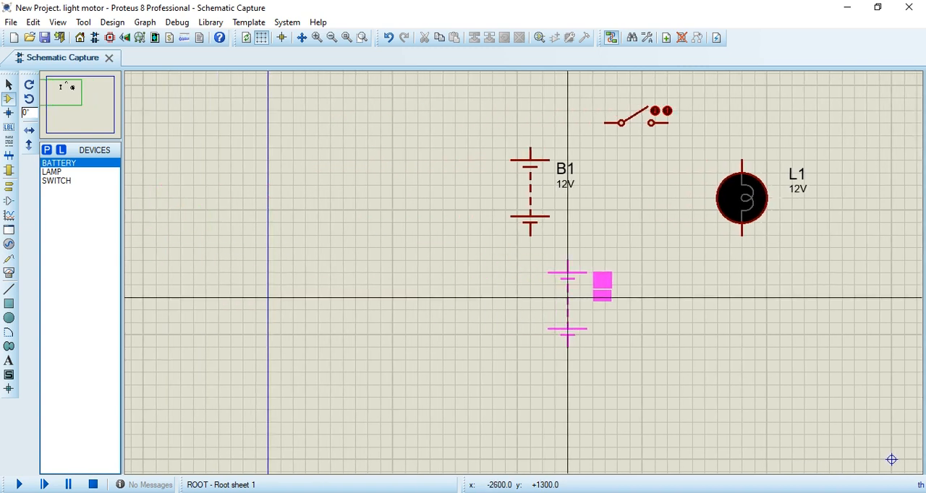
scroll(393, 281, "down", 2)
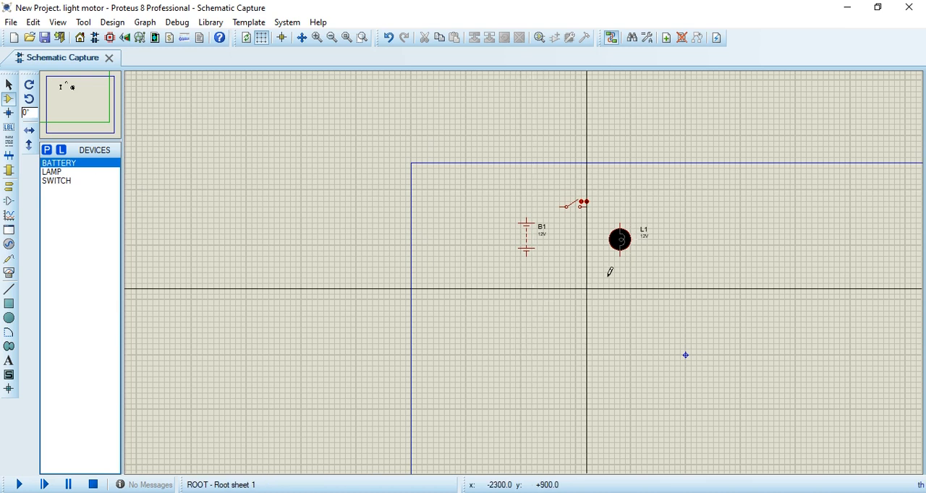
Step: Wire the battery's upper terminal to the switch's left pin and the switch's right pin to the lamp's upper terminal
scroll(525, 267, "up", 1)
scroll(492, 277, "up", 1)
scroll(269, 249, "down", 1)
scroll(269, 249, "up", 1)
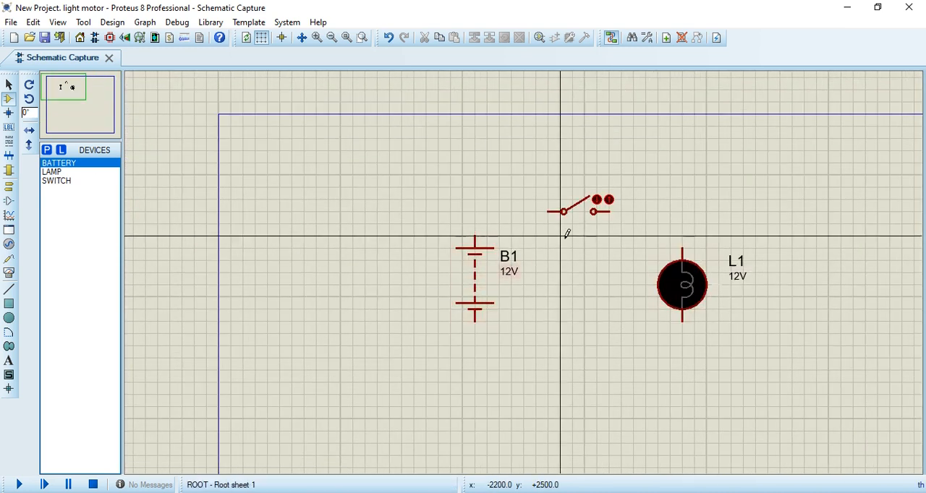
scroll(769, 259, "up", 1)
scroll(406, 284, "down", 1)
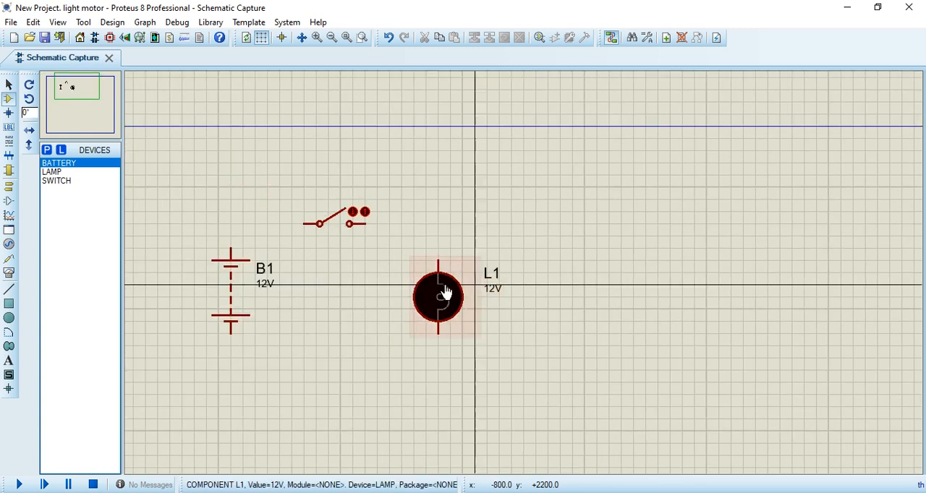
scroll(506, 275, "up", 1)
left_click(487, 201)
left_click(595, 163)
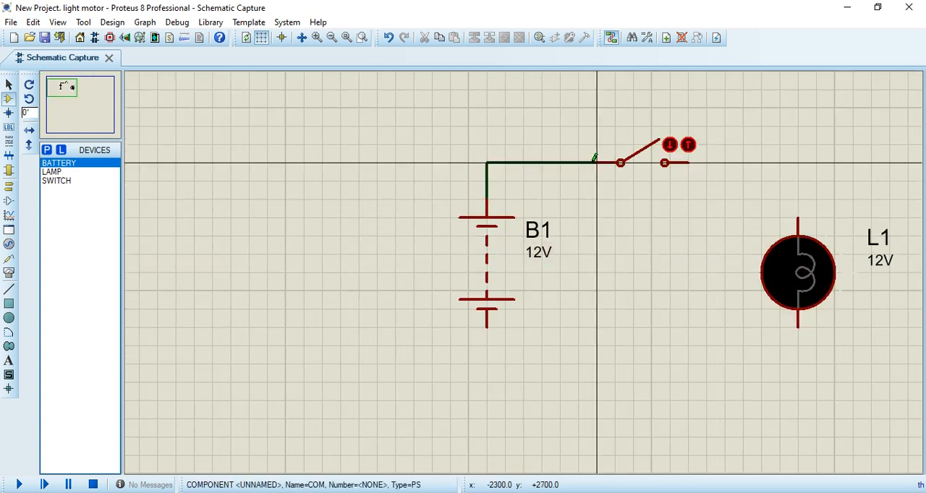
left_click(687, 163)
left_click(799, 216)
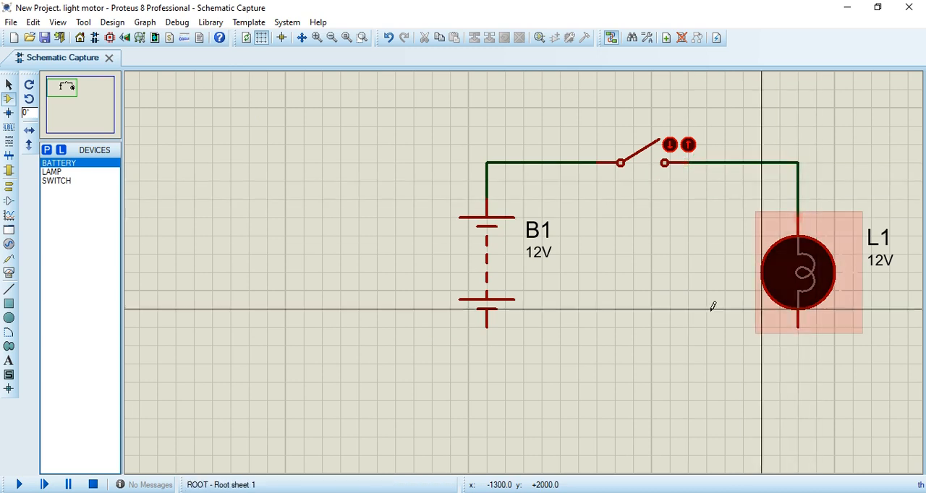
Step: Wire the battery's lower terminal to the lamp's lower terminal to complete the circuit loop
left_click(486, 327)
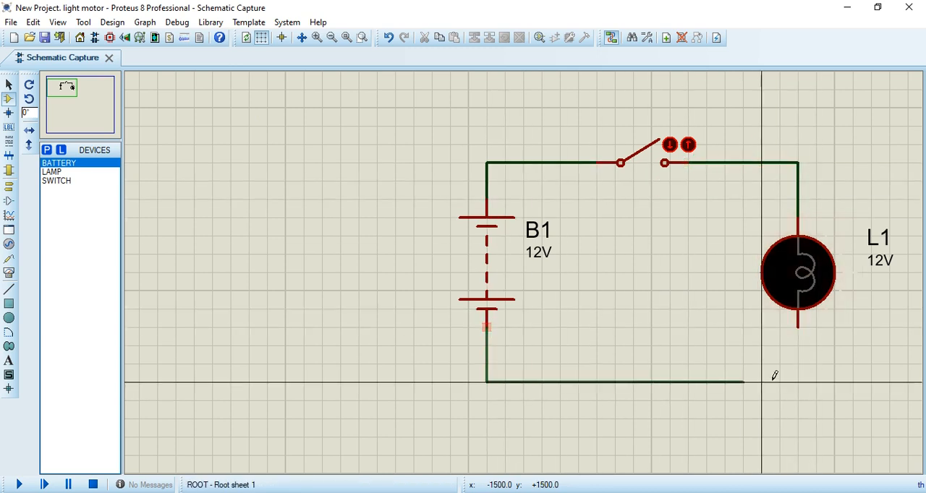
left_click(798, 327)
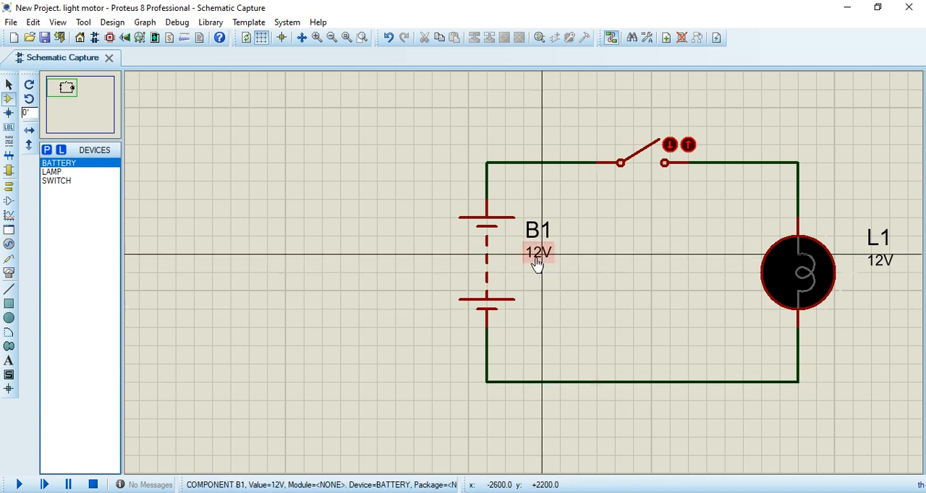
Step: Review the component properties of battery B1, including its voltage and internal resistance, and close them
left_click(485, 233)
left_click(485, 233)
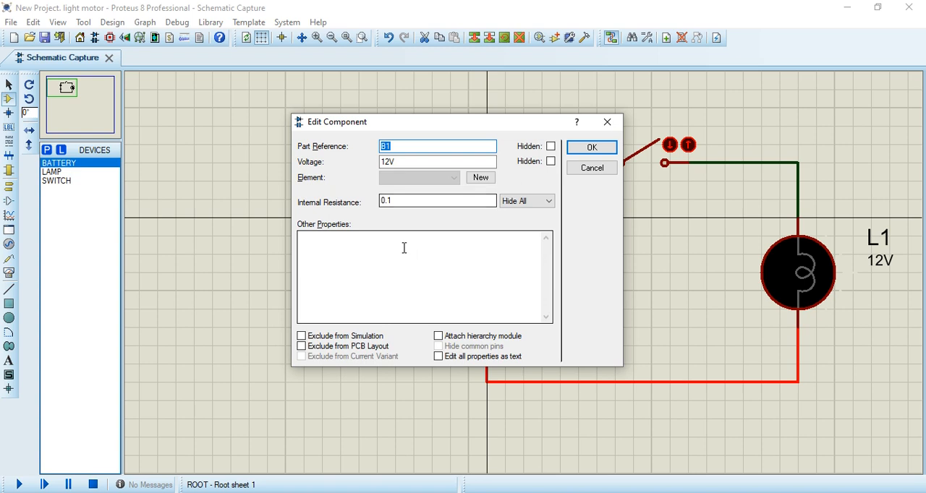
left_click(592, 148)
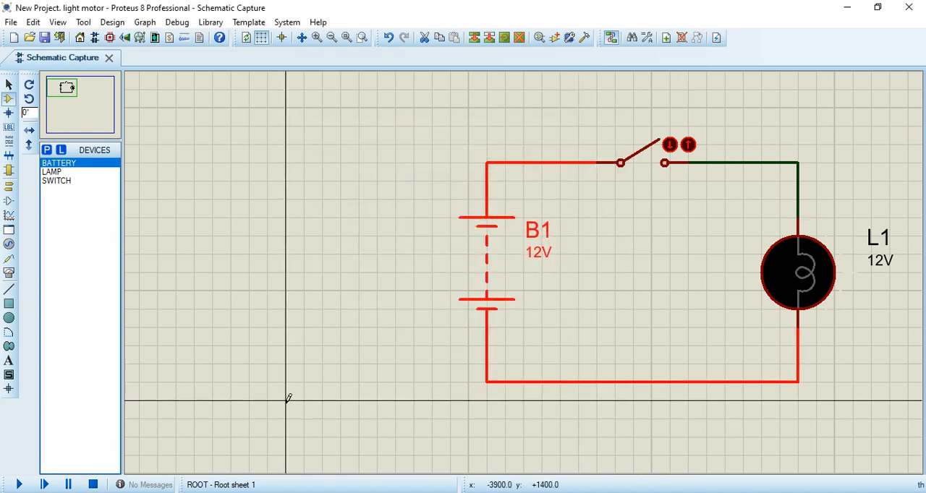
key("F7")
scroll(813, 278, "up", 1)
scroll(522, 274, "down", 1)
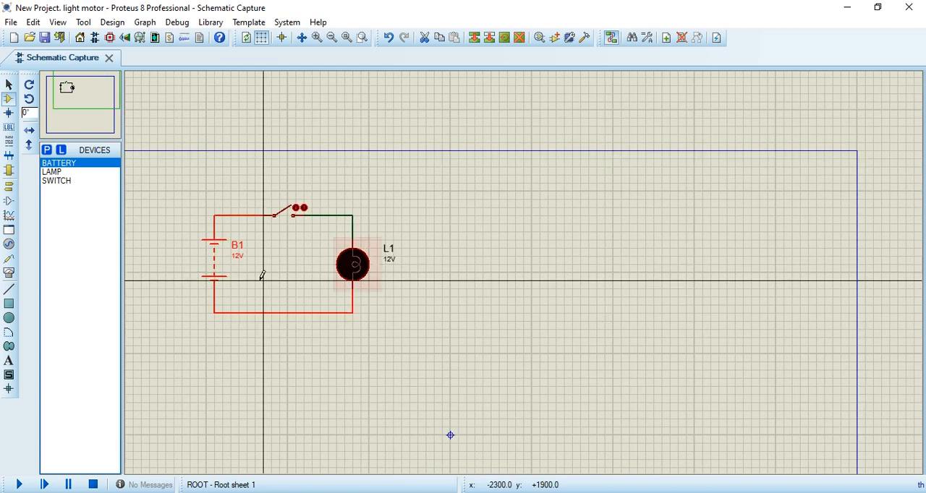
scroll(260, 279, "up", 1)
left_click(833, 201)
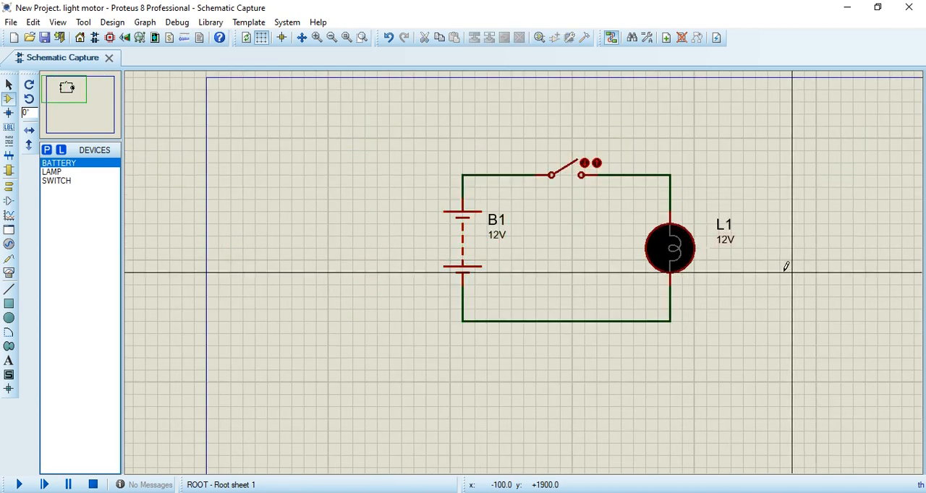
scroll(842, 270, "up", 1)
scroll(509, 287, "down", 1)
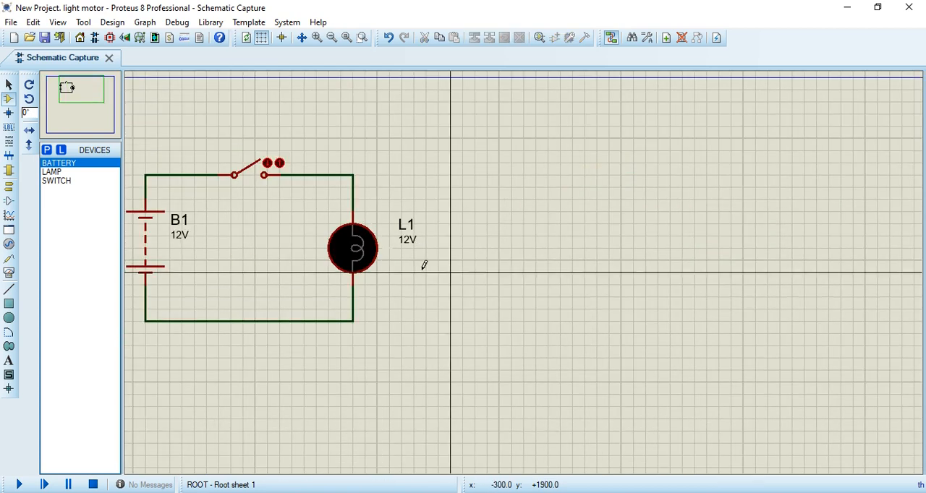
scroll(464, 268, "up", 1)
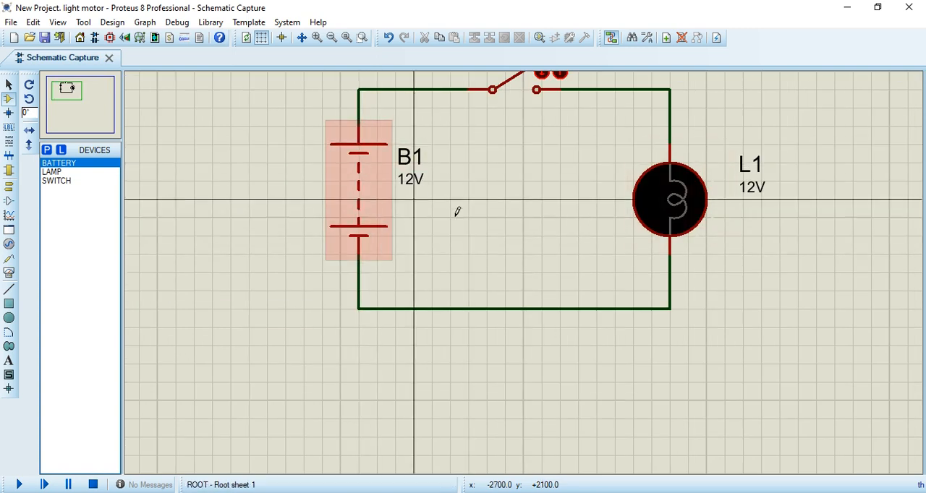
scroll(522, 272, "down", 1)
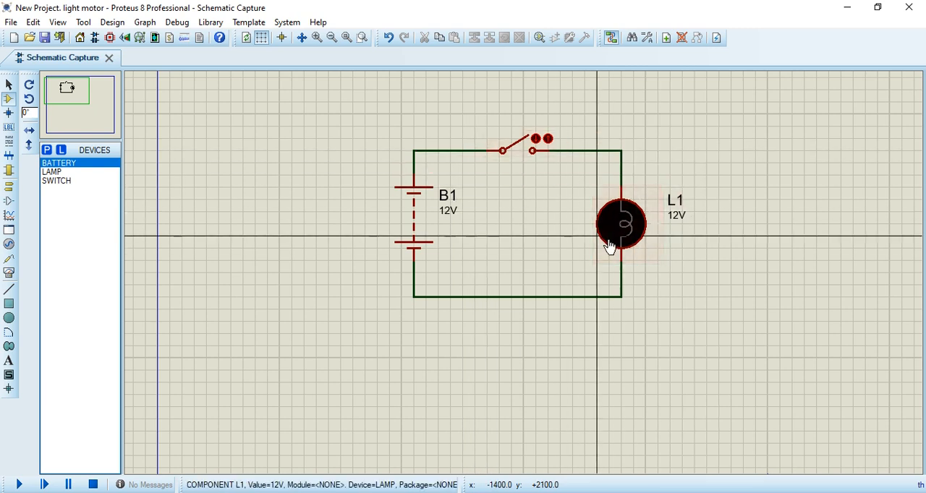
Step: Run the simulation of the lamp circuit with the switch open and stop it
left_click(20, 485)
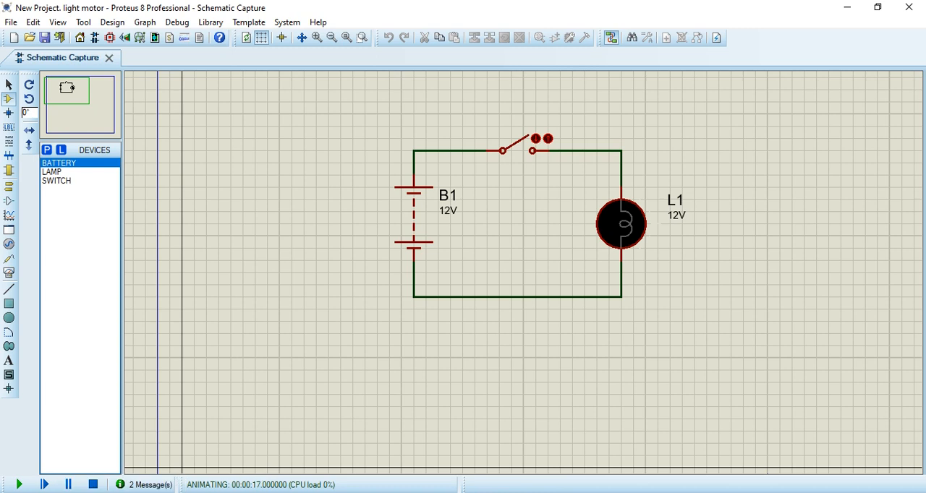
left_click(97, 486)
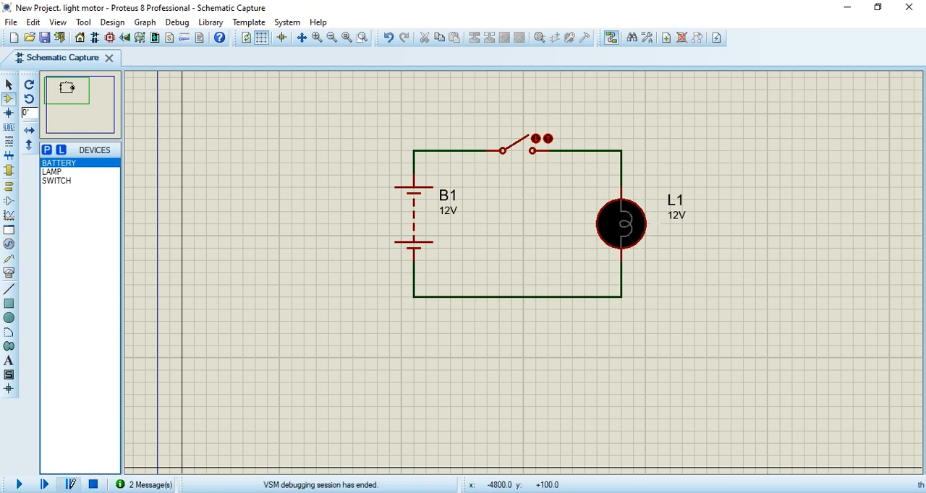
Step: Restart the simulation, pause it by advancing one animation frame, and try to toggle the switch
left_click(70, 485)
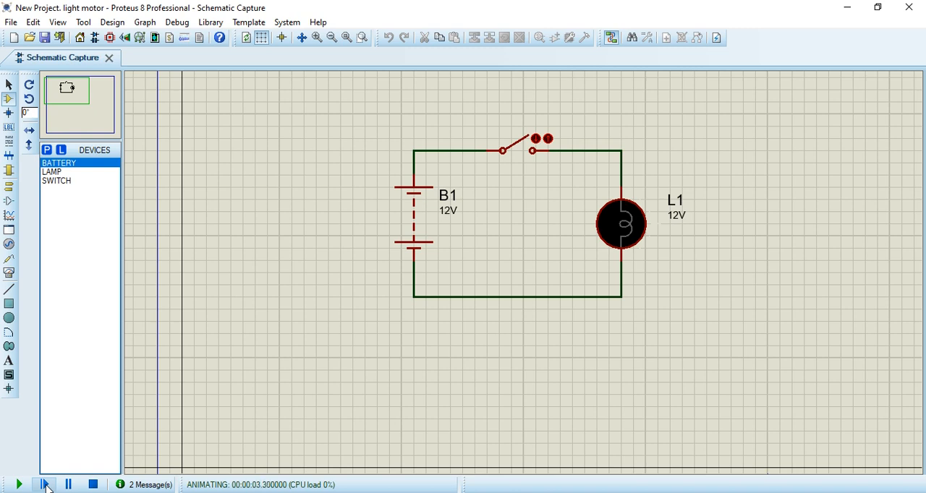
left_click(45, 484)
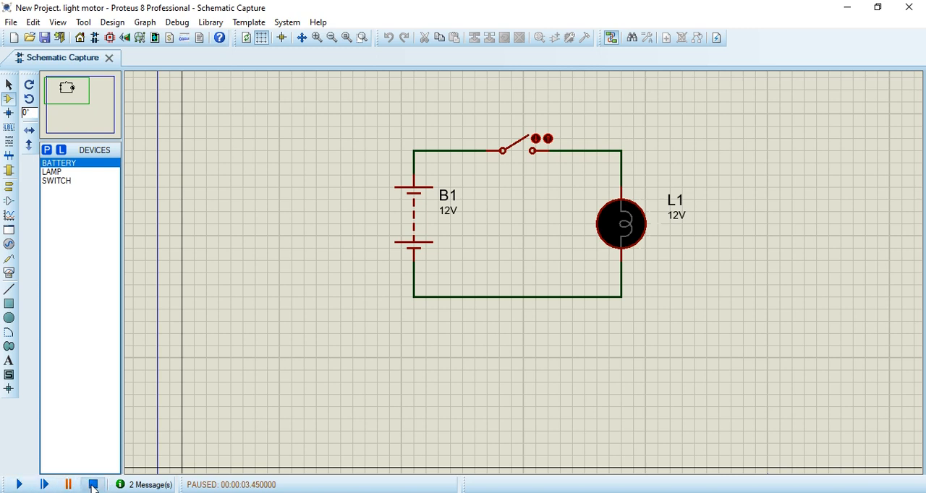
left_click(519, 149)
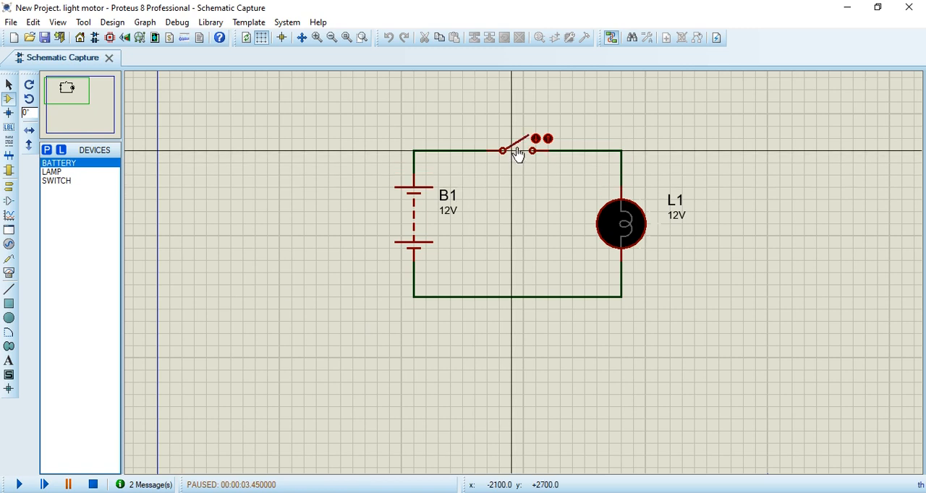
left_click(518, 152)
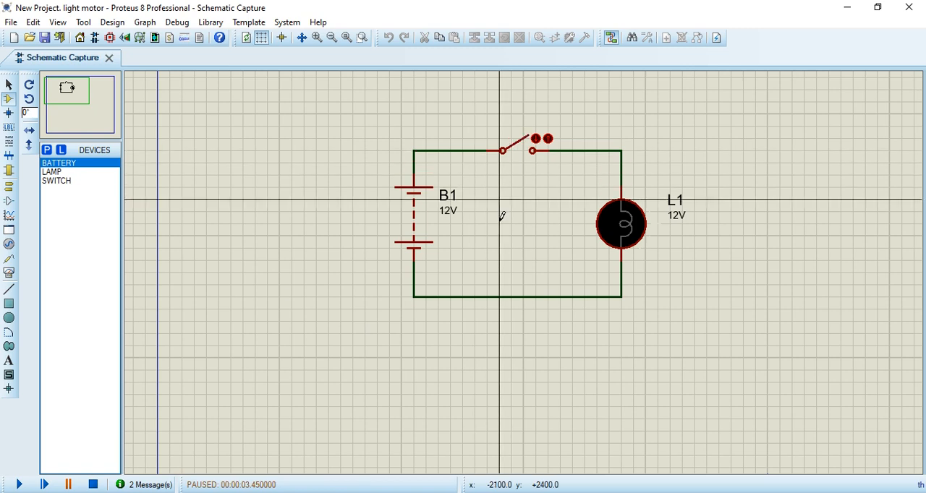
Step: Resume the simulation, toggle the switch closed and open to test the lamp, and stop the simulation
left_click(20, 486)
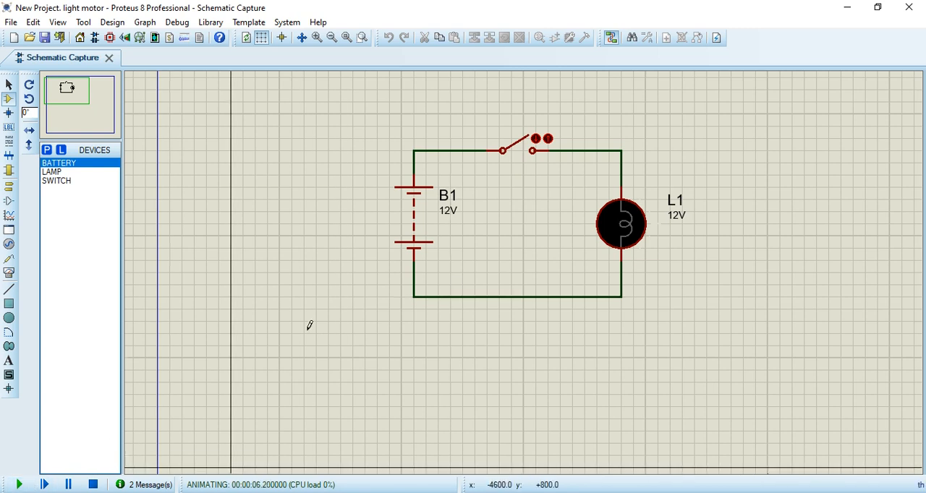
left_click(520, 150)
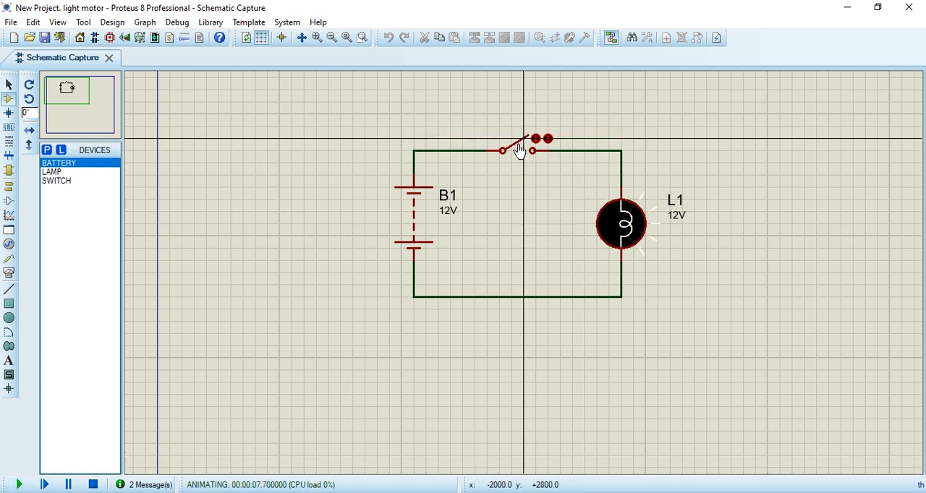
left_click(520, 151)
scroll(484, 279, "down", 4)
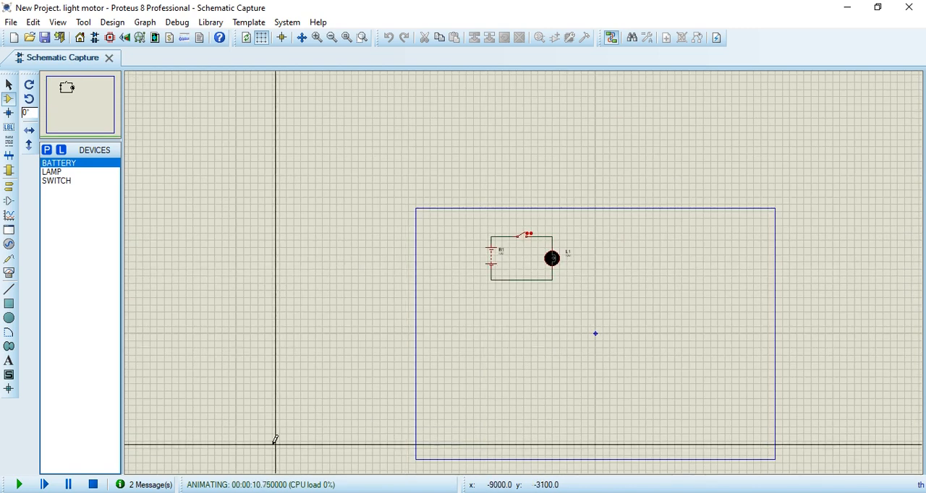
left_click(94, 485)
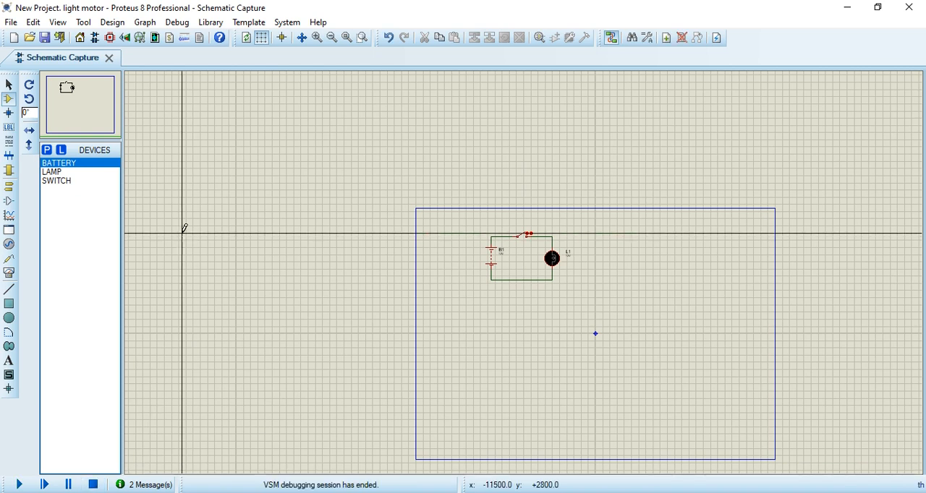
Step: Search the parts library for "dc motor" and add the simple DC motor model MOTOR from the MOTORS library to the device list
scroll(530, 268, "up", 1)
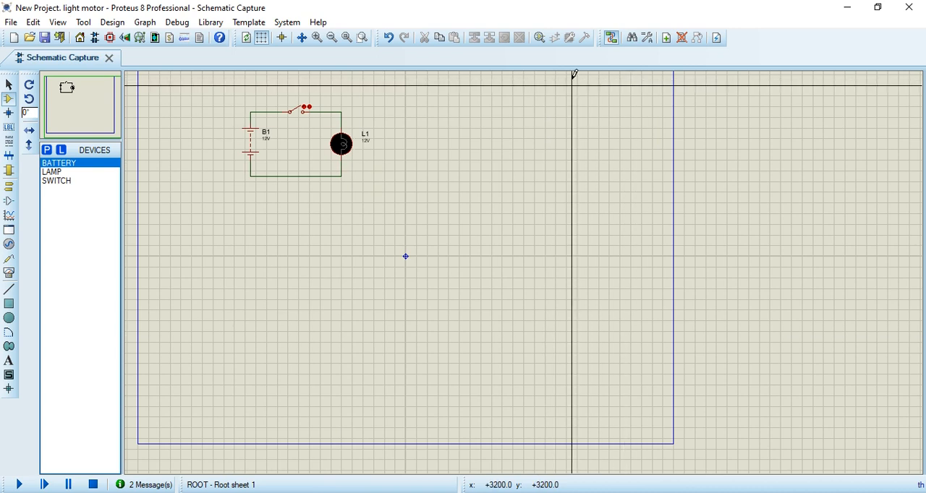
left_click(540, 40)
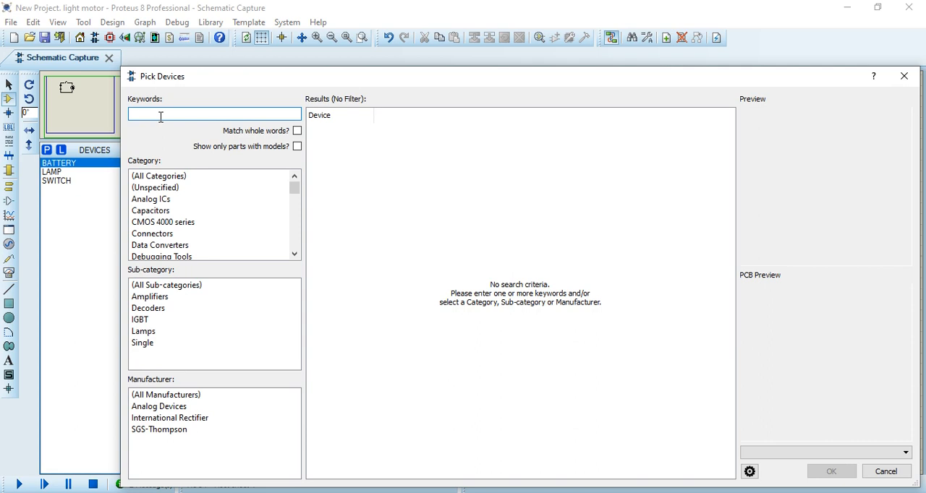
type("dc mo")
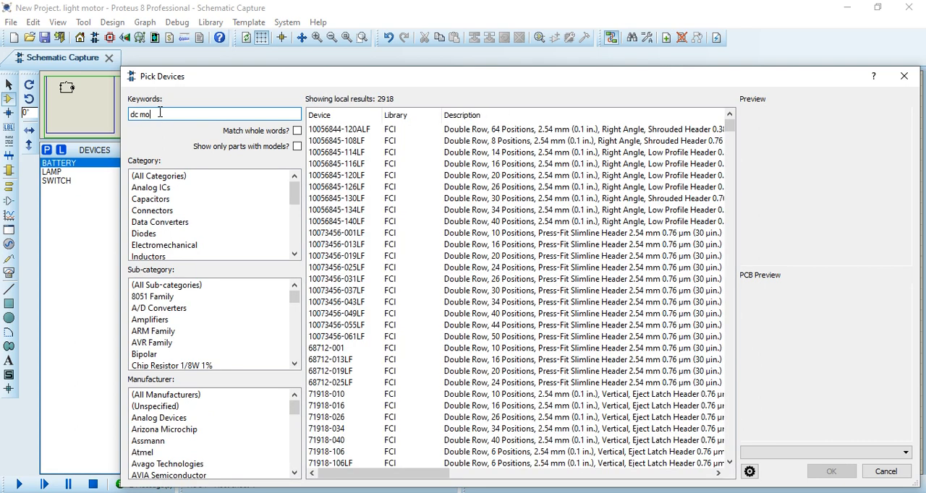
type("t")
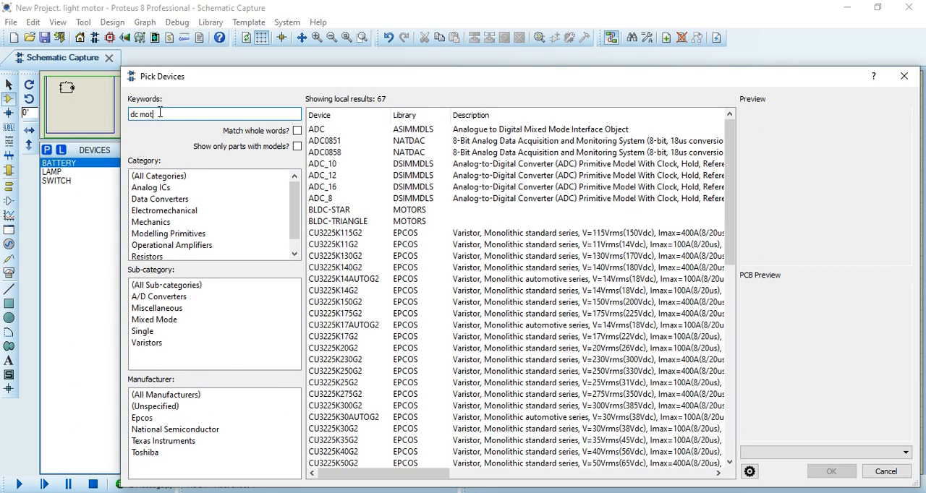
type("or")
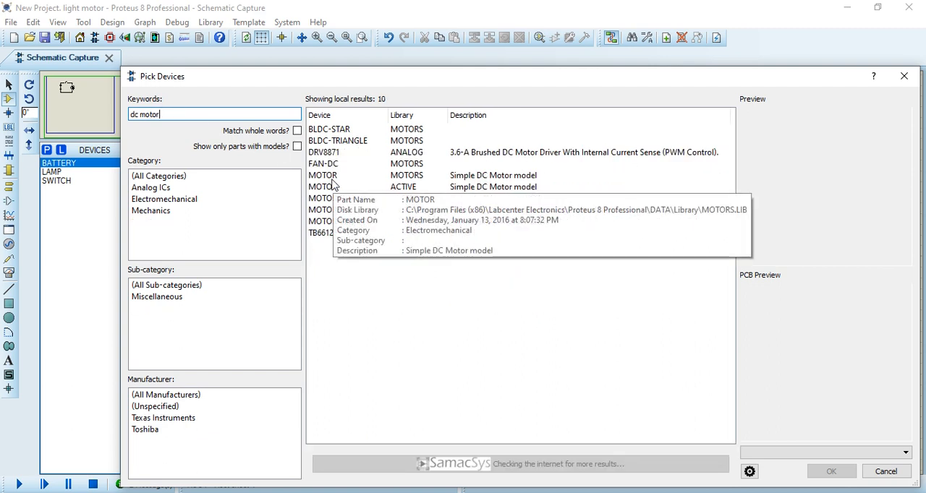
left_click(412, 177)
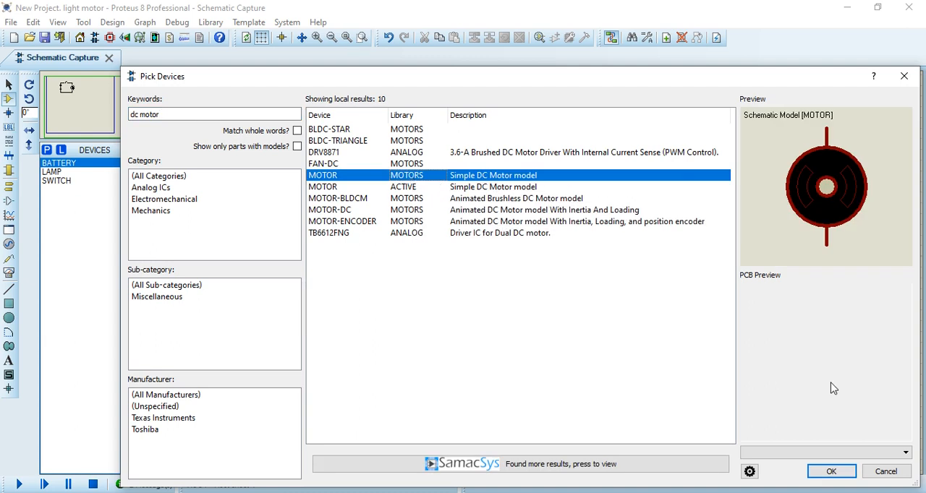
left_click(831, 472)
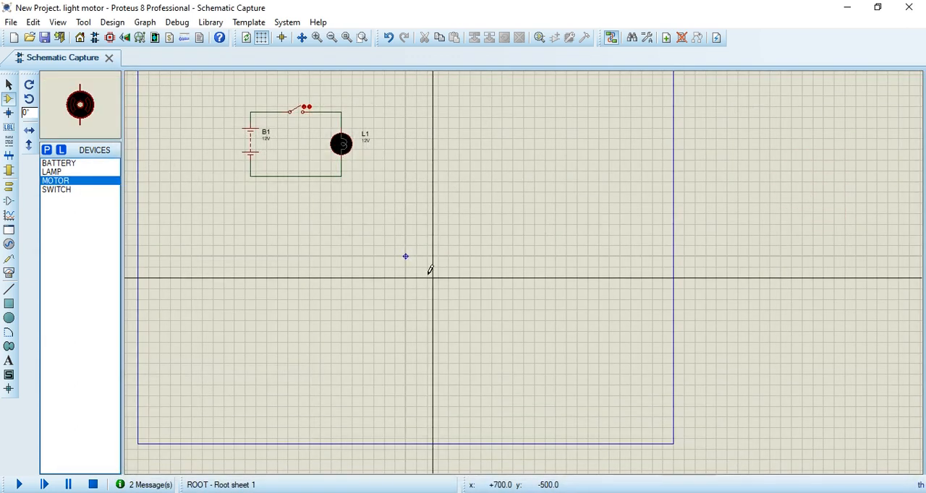
Step: Place four MOTOR components in a two-by-two arrangement below the lamp circuit
left_click(278, 251)
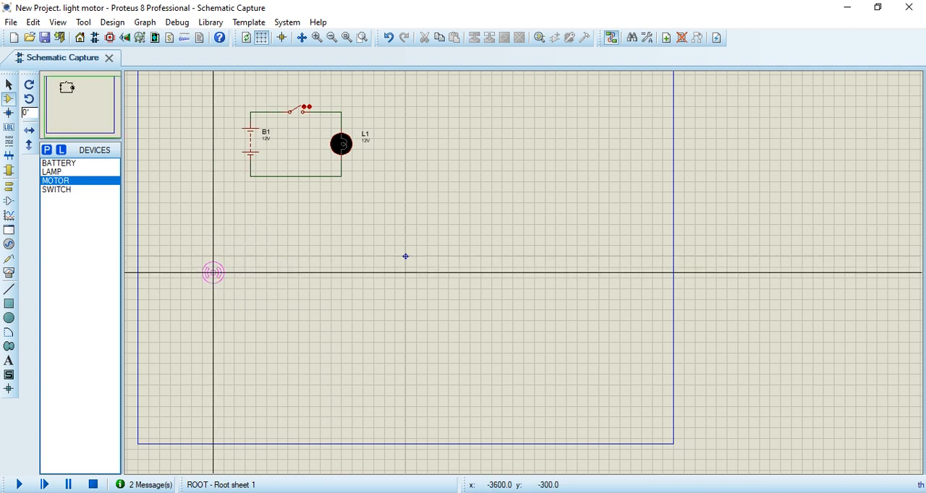
scroll(213, 273, "up", 2)
scroll(571, 258, "down", 1)
scroll(572, 257, "down", 1)
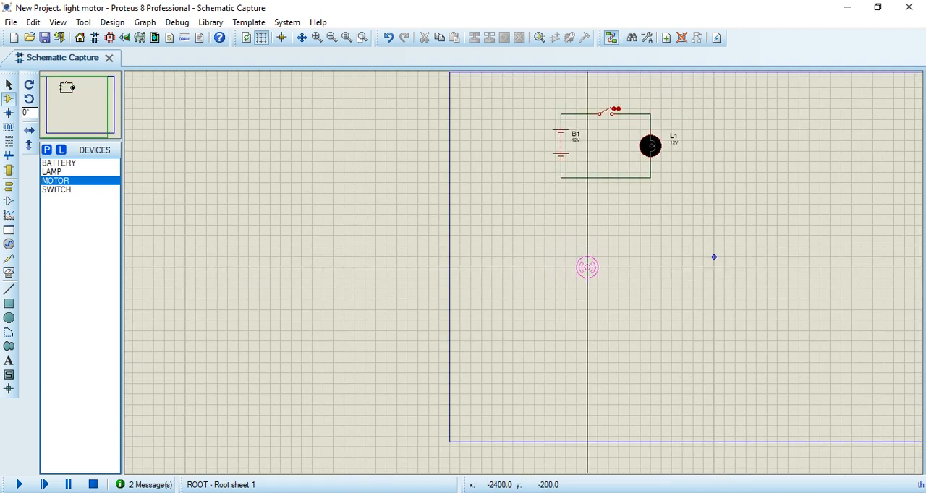
left_click(587, 246)
scroll(644, 289, "up", 1)
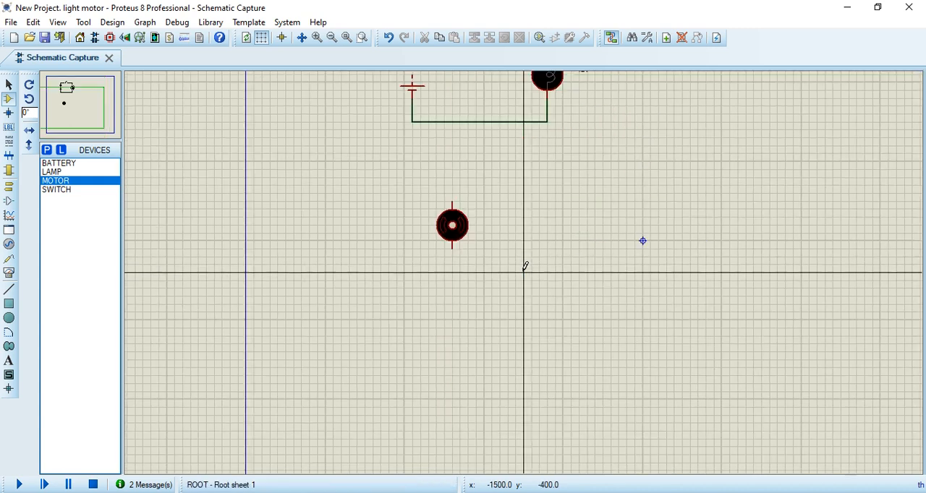
left_click(563, 226)
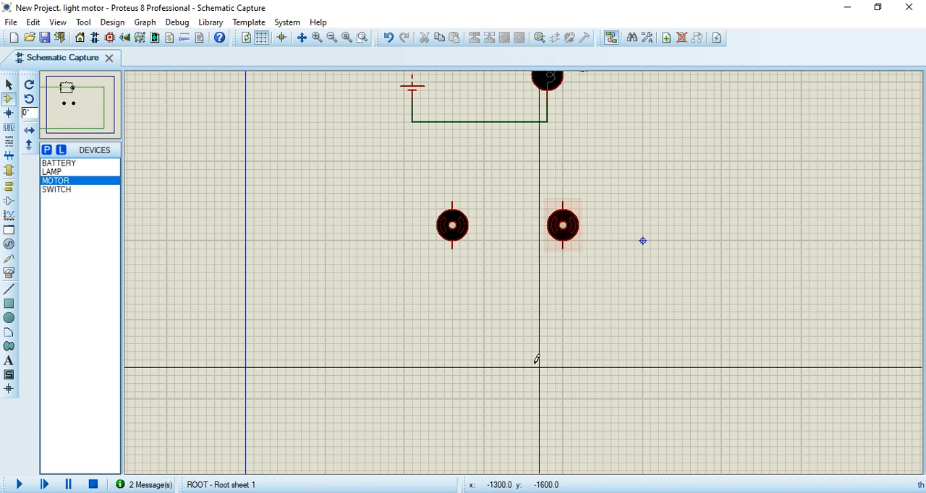
left_click(459, 344)
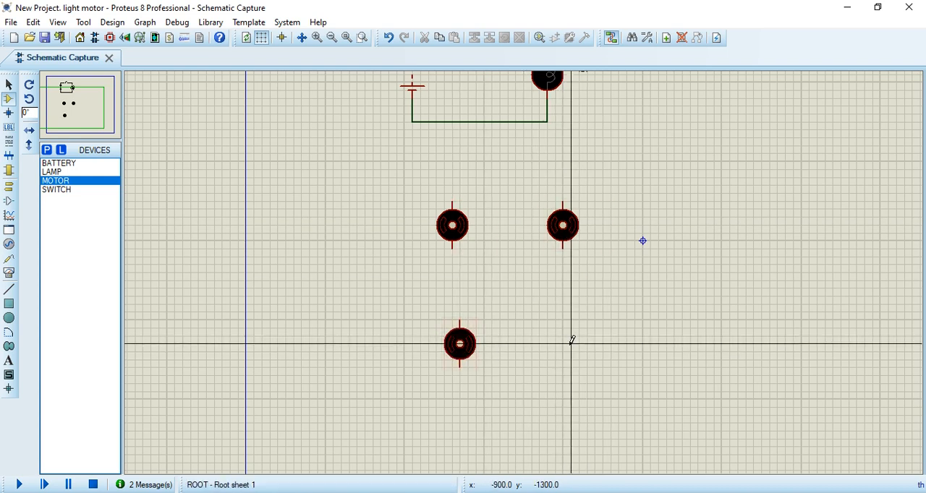
left_click(683, 343)
left_click(571, 337)
Step: Move the lower-left motor slightly to the left, widening its gap to the lower-right motor
scroll(590, 313, "down", 2)
scroll(590, 314, "up", 1)
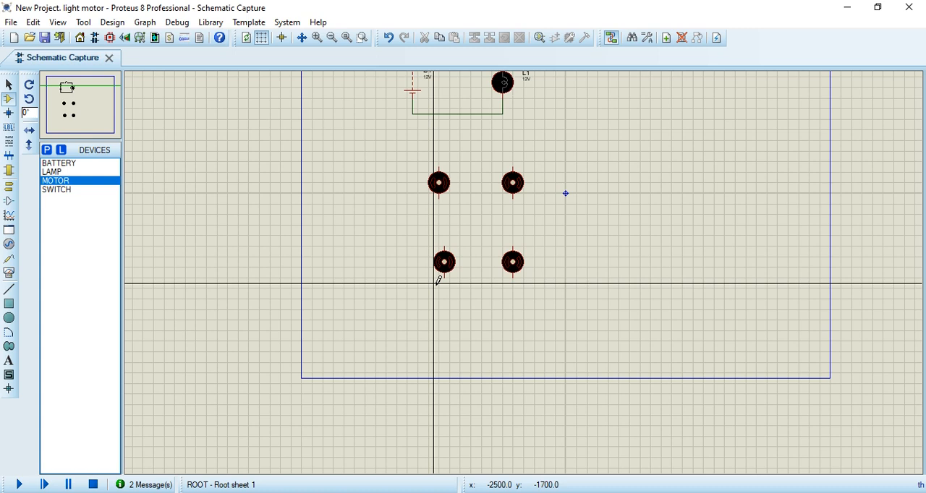
left_click_drag(412, 246, 439, 261)
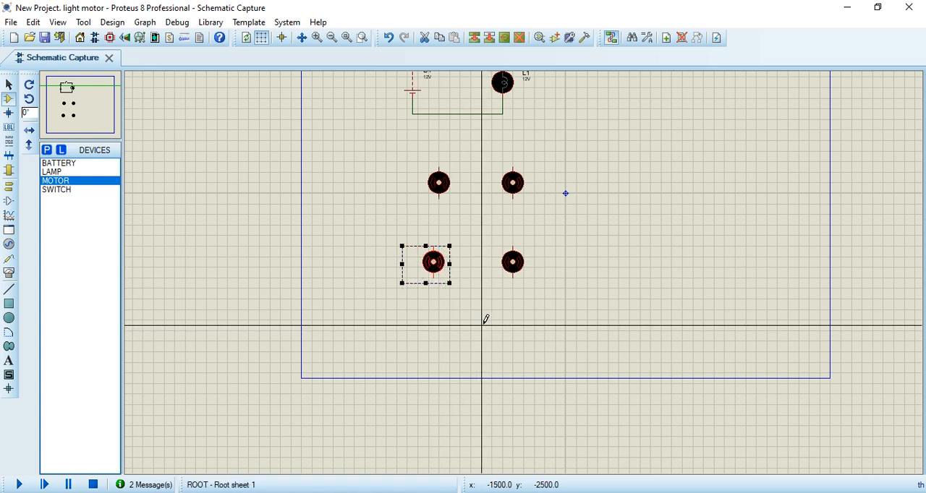
left_click(480, 327)
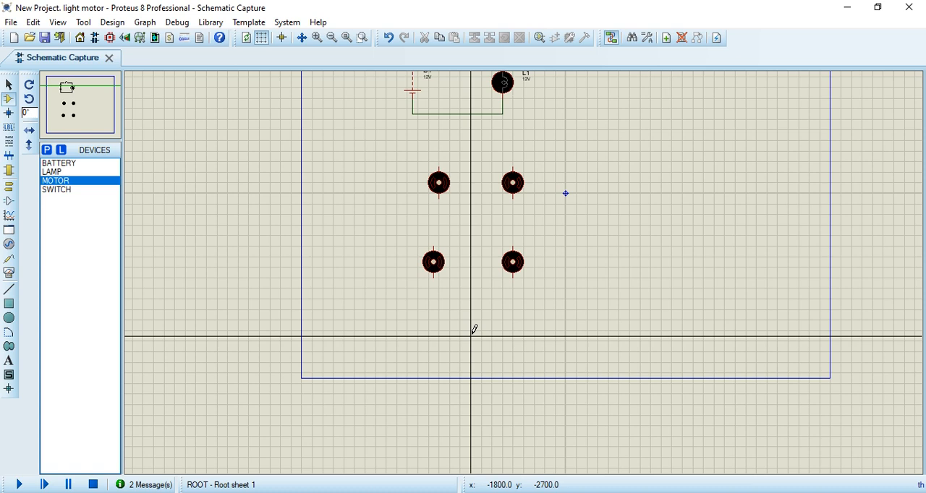
Step: Place two BATTERY components in a column beside the motors, one to the left of each motor row
left_click(62, 163)
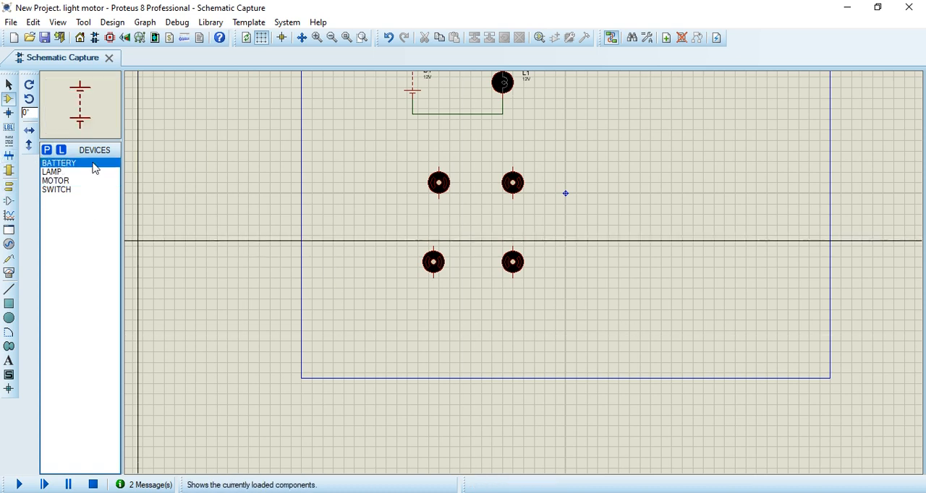
left_click(329, 182)
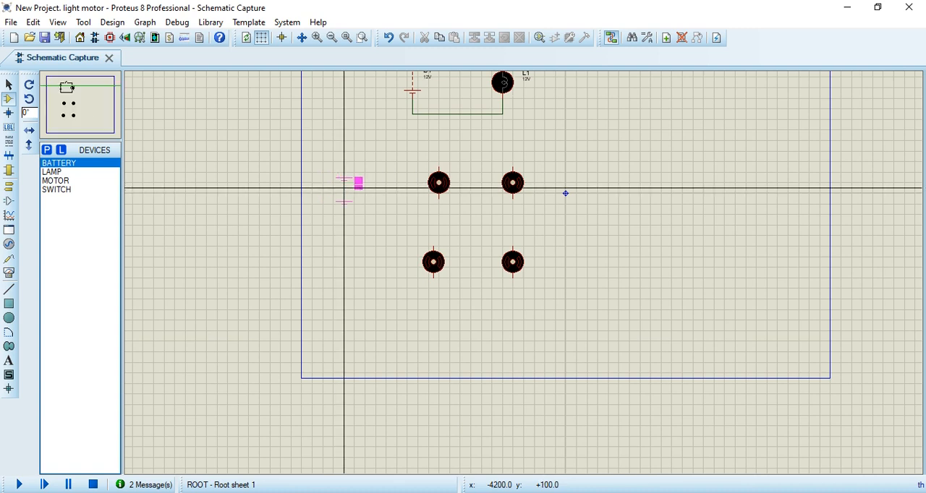
left_click(344, 269)
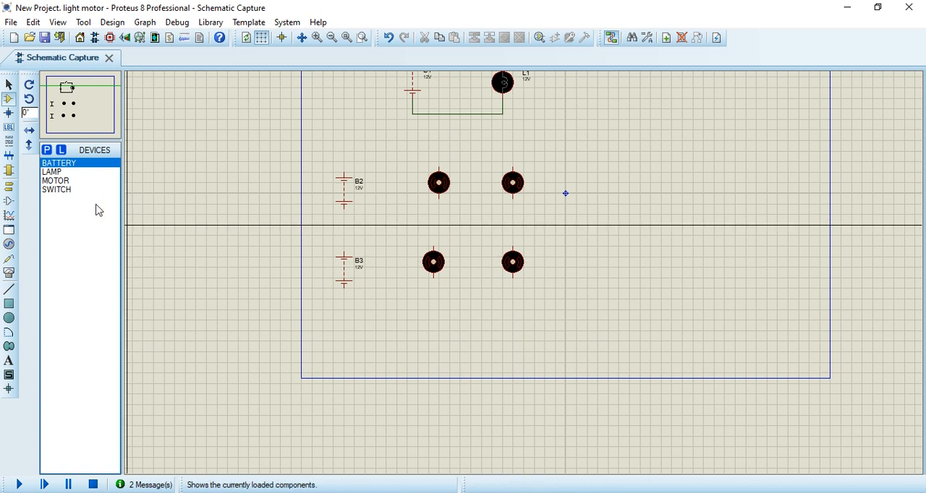
Step: Place two SWITCH components, one above and between the battery and left motor of each row
left_click(71, 194)
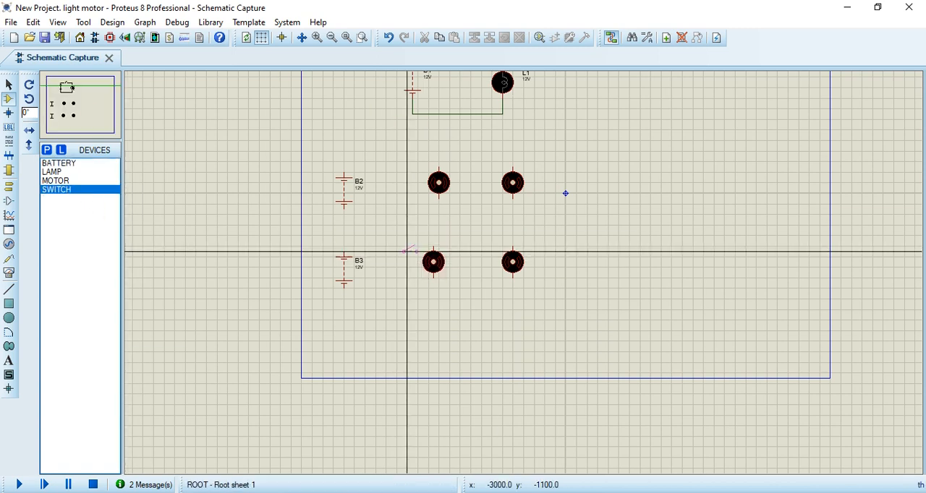
left_click(393, 236)
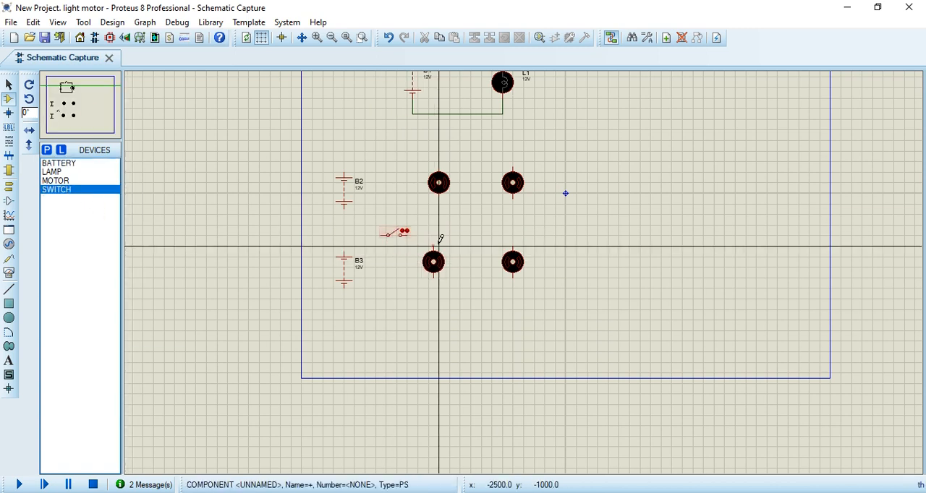
left_click(388, 160)
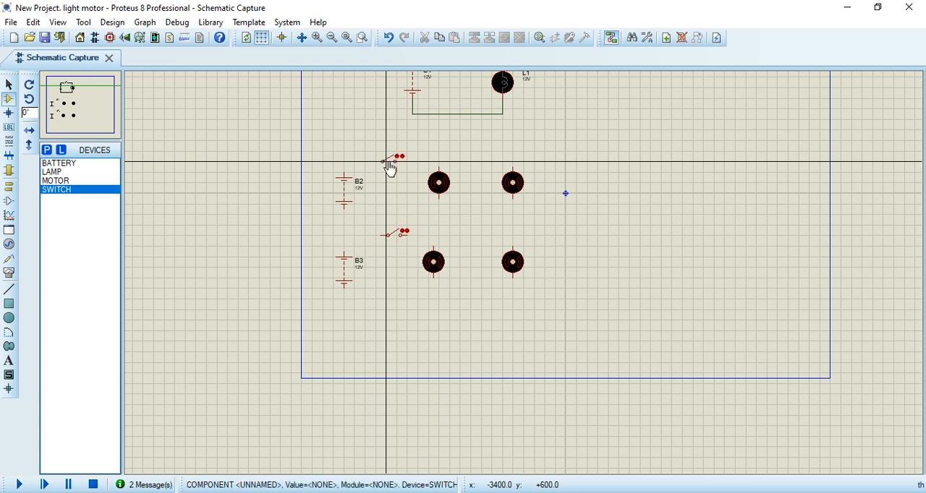
Step: Wire battery B2's upper terminal through the upper switch to the top terminals of both upper-row motors
scroll(467, 242, "up", 1)
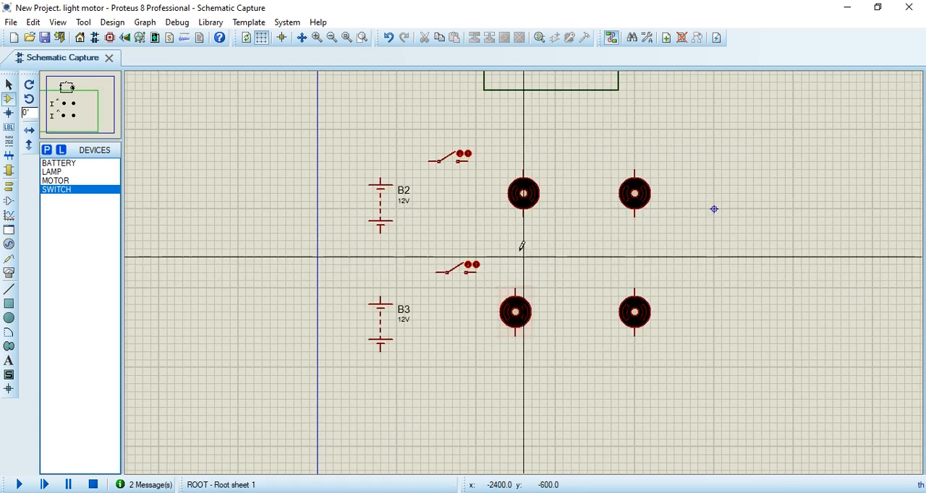
left_click(434, 161)
left_click(381, 174)
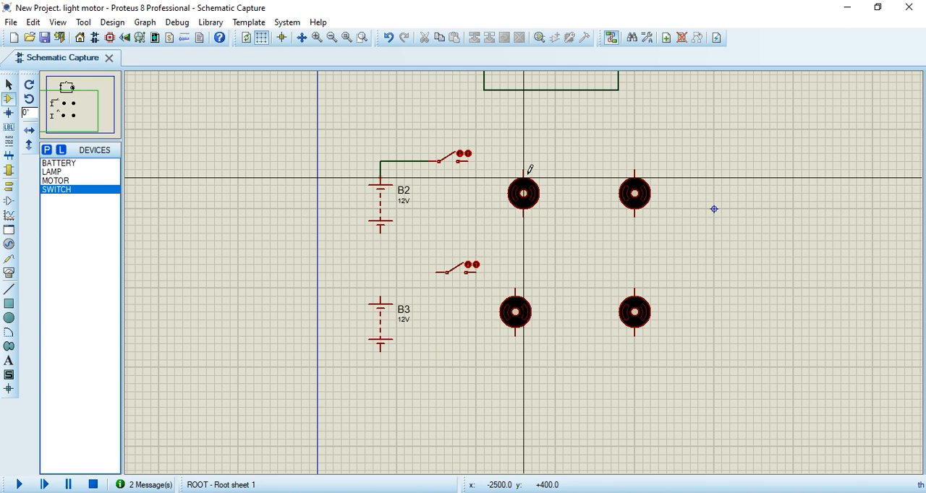
left_click(469, 161)
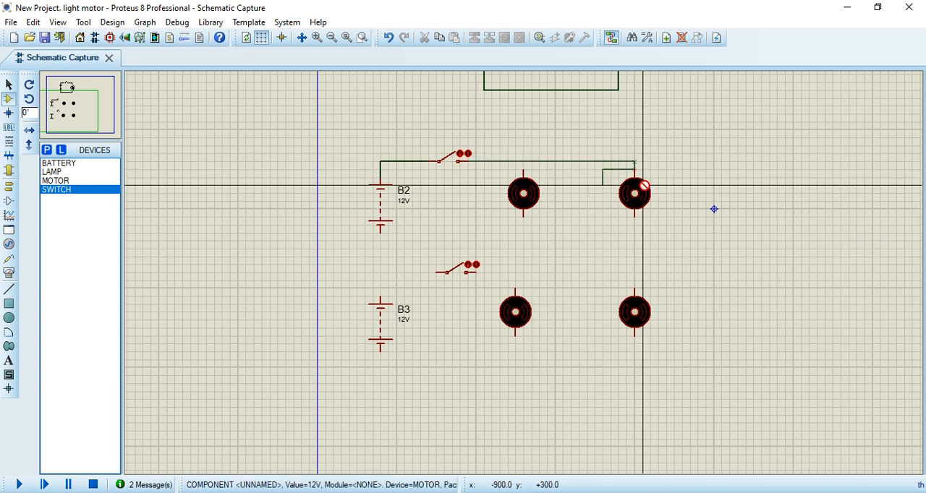
left_click(636, 171)
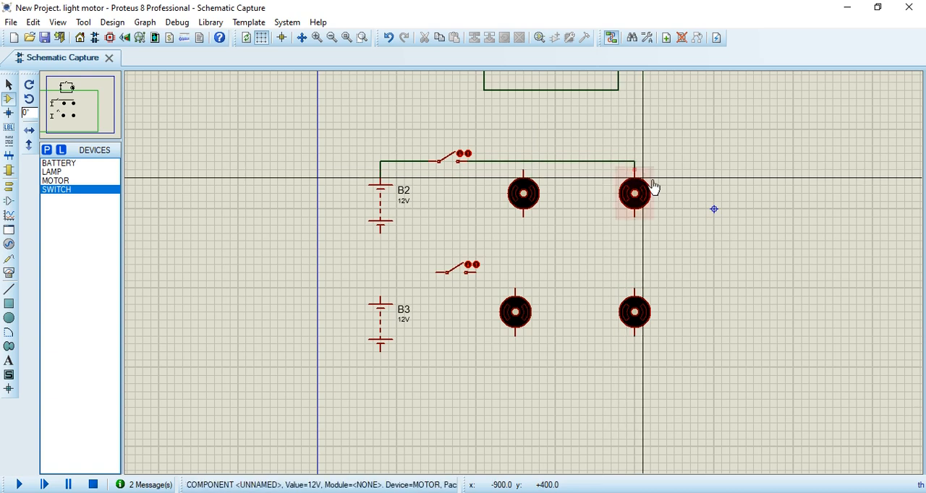
left_click(525, 162)
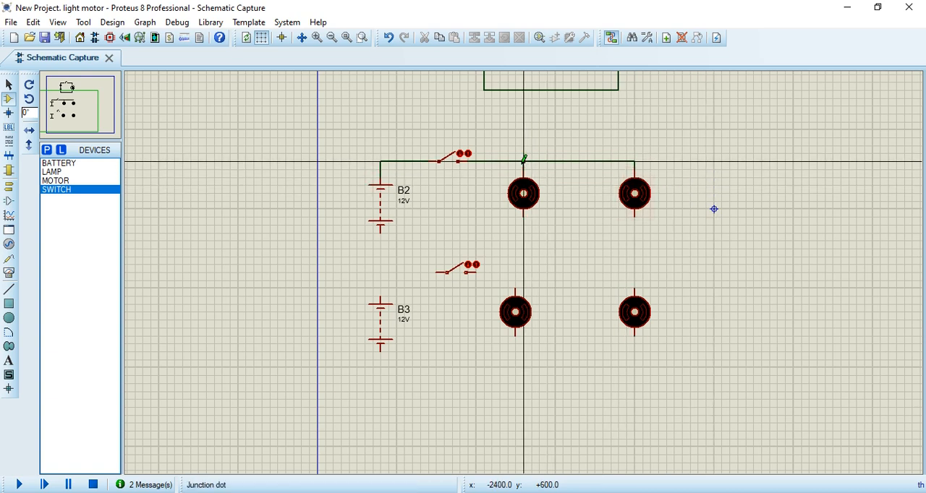
Step: Wire the bottom terminals of both upper-row motors back to battery B2's lower terminal
left_click(526, 212)
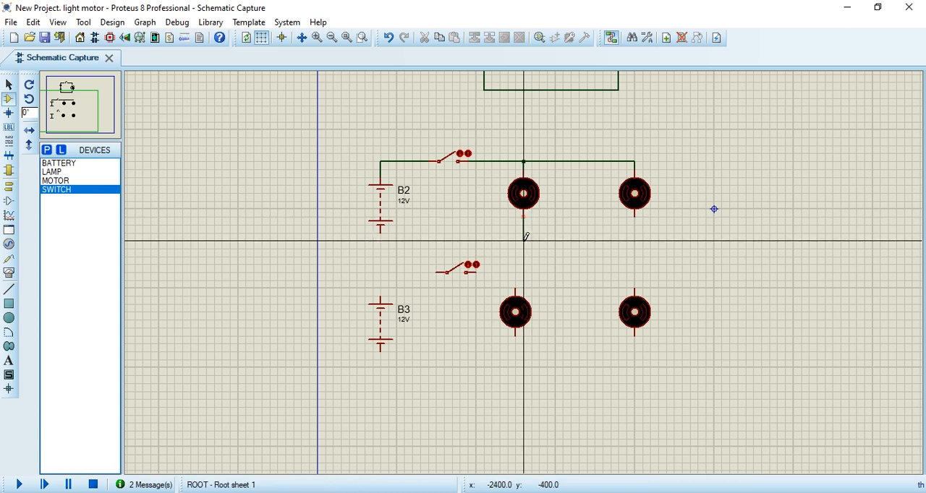
left_click(383, 236)
scroll(525, 267, "up", 1)
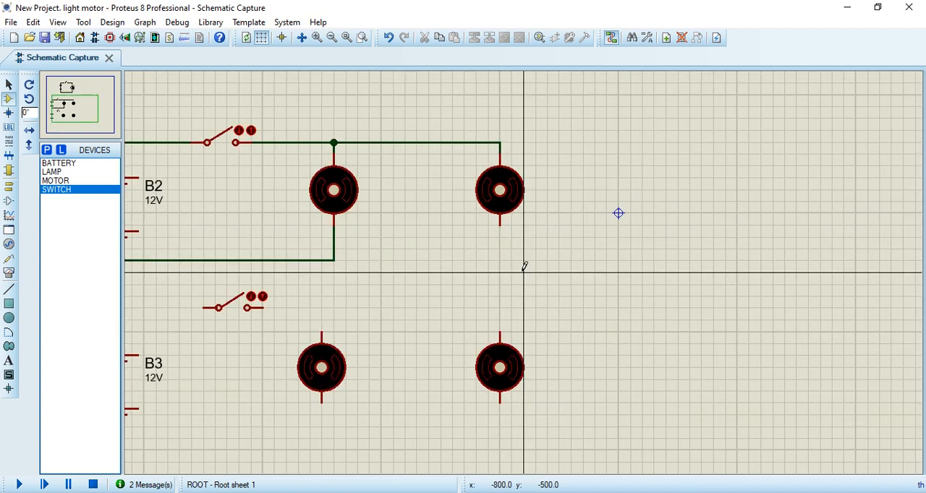
scroll(525, 266, "up", 1)
left_click(489, 200)
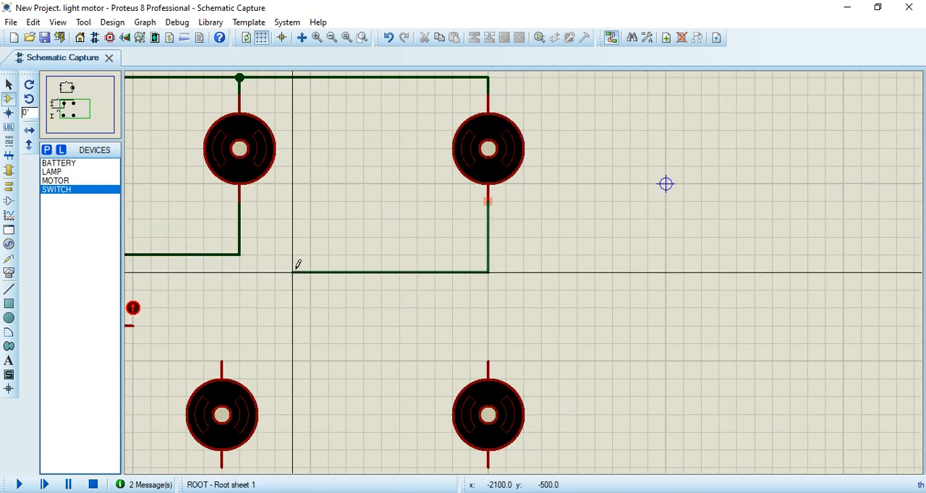
left_click(240, 255)
scroll(596, 265, "down", 3)
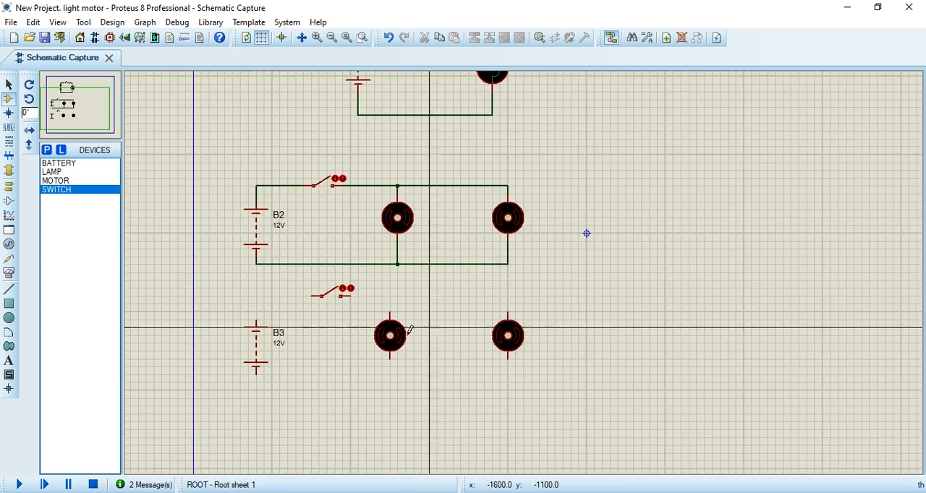
Step: Wire battery B3, the lower switch and the lower-right motor into a closed loop
scroll(444, 320, "up", 2)
left_click(346, 236)
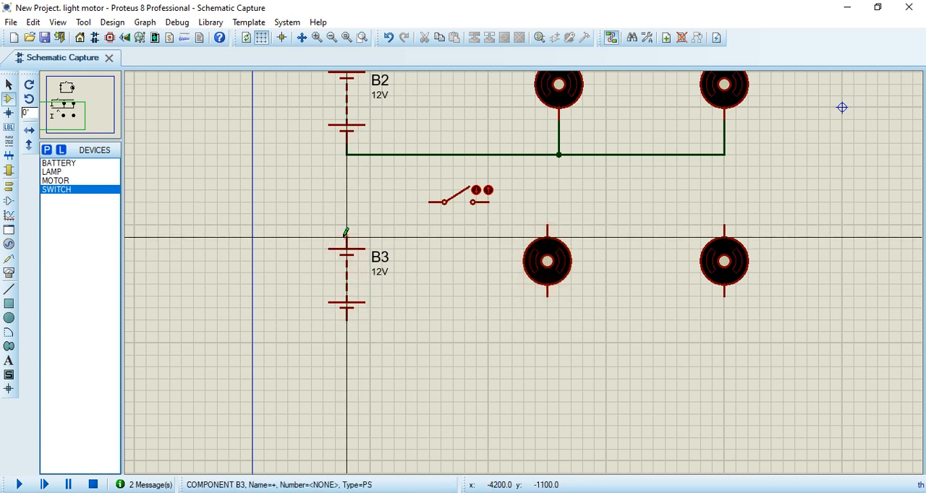
left_click(435, 201)
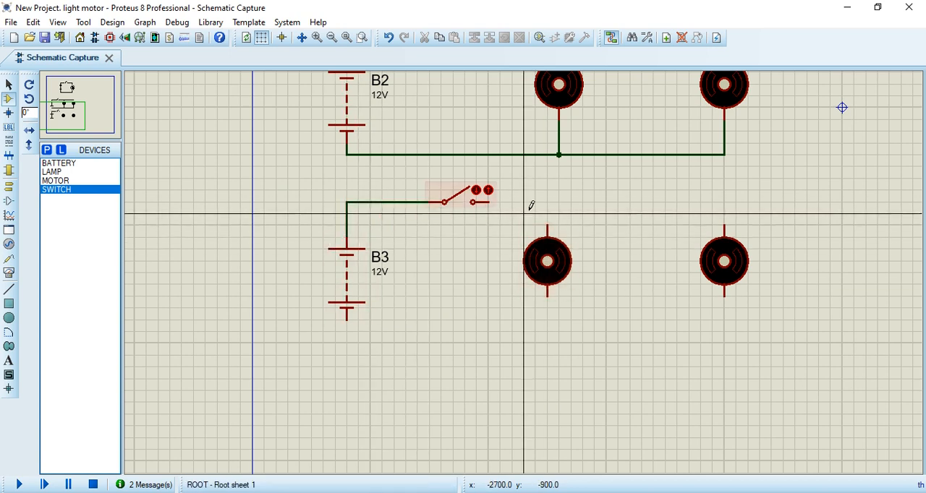
left_click(489, 202)
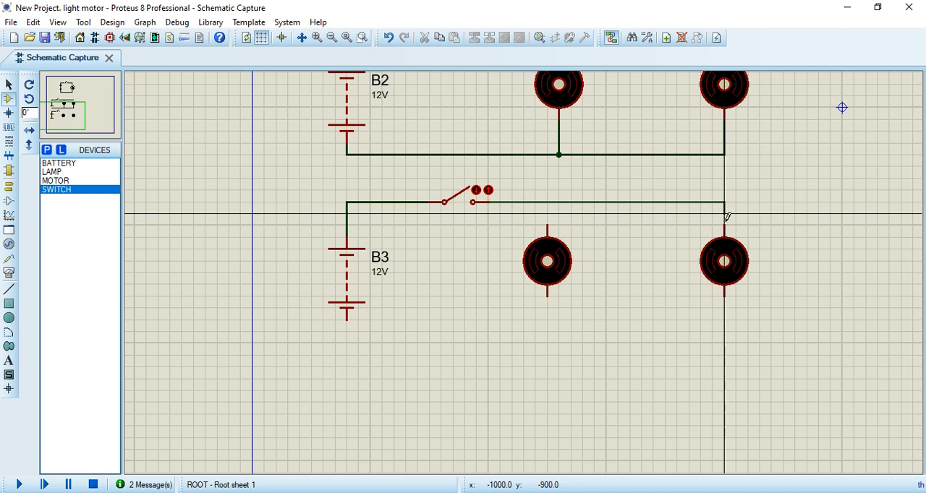
left_click(724, 226)
left_click(721, 314)
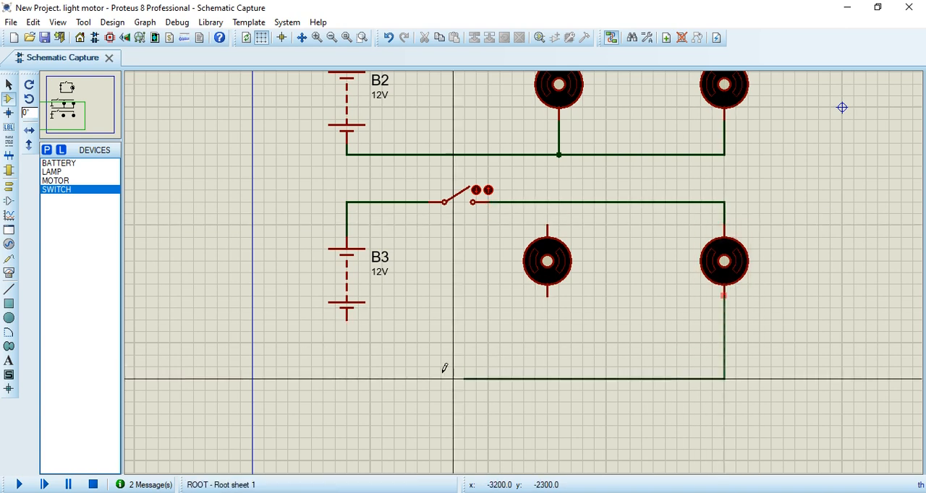
left_click(347, 317)
Step: Connect the lower-left motor in parallel by joining its terminals to the wires above and below it
left_click(548, 224)
left_click(548, 201)
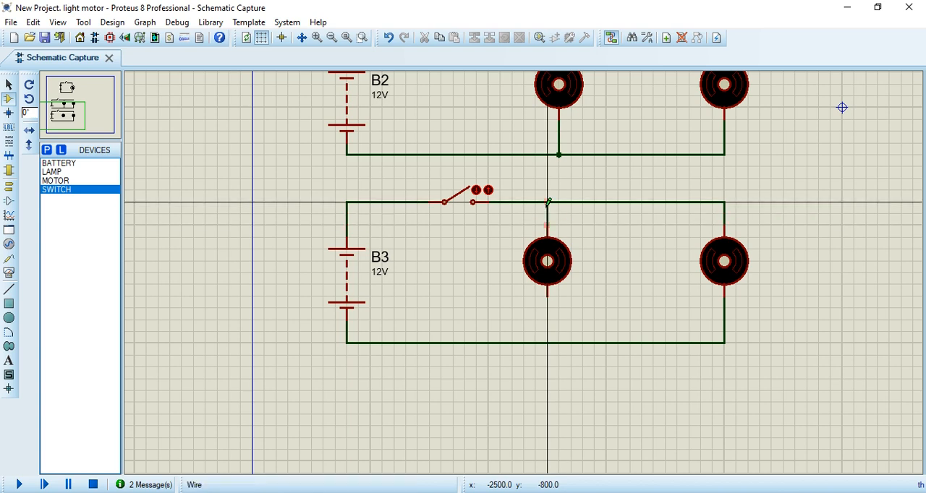
left_click(548, 294)
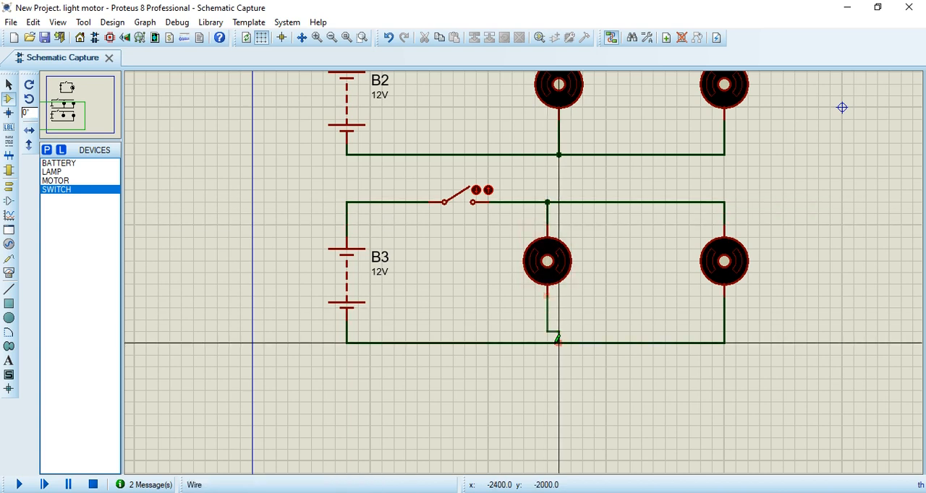
left_click(548, 343)
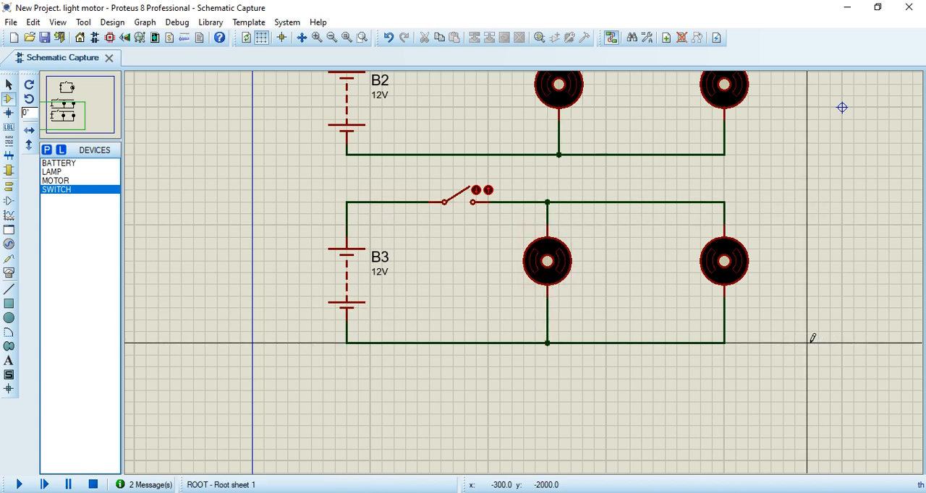
Step: Simulate the two motor circuits, toggling both switches to test the motors and leaving both switches open
scroll(494, 273, "down", 2)
scroll(526, 281, "up", 2)
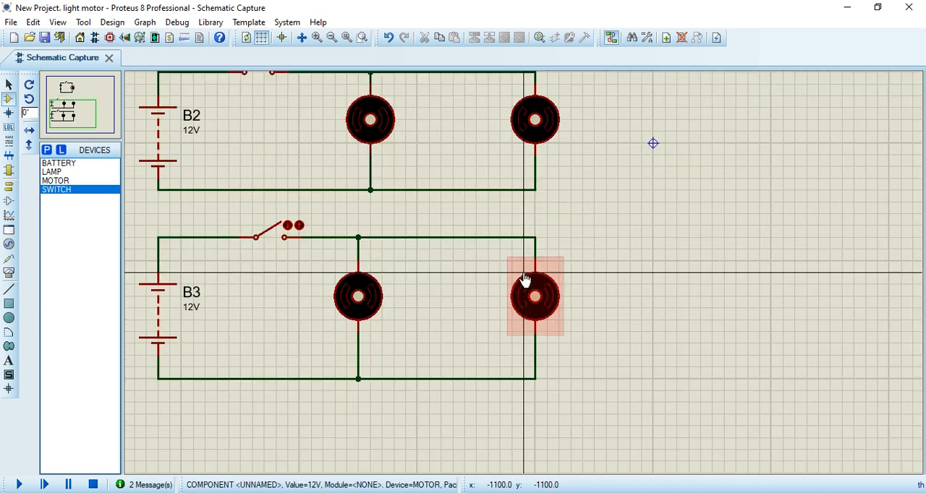
scroll(525, 281, "down", 1)
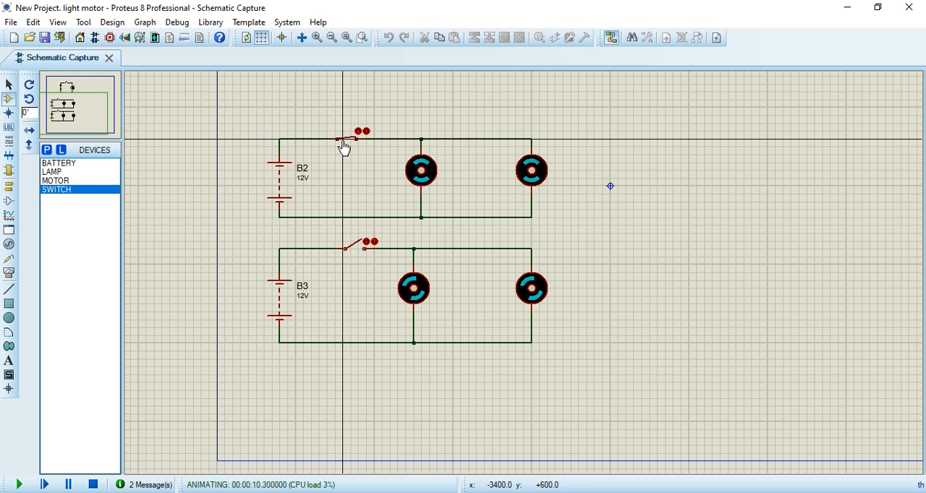
key("XF86MonBrightnessUp")
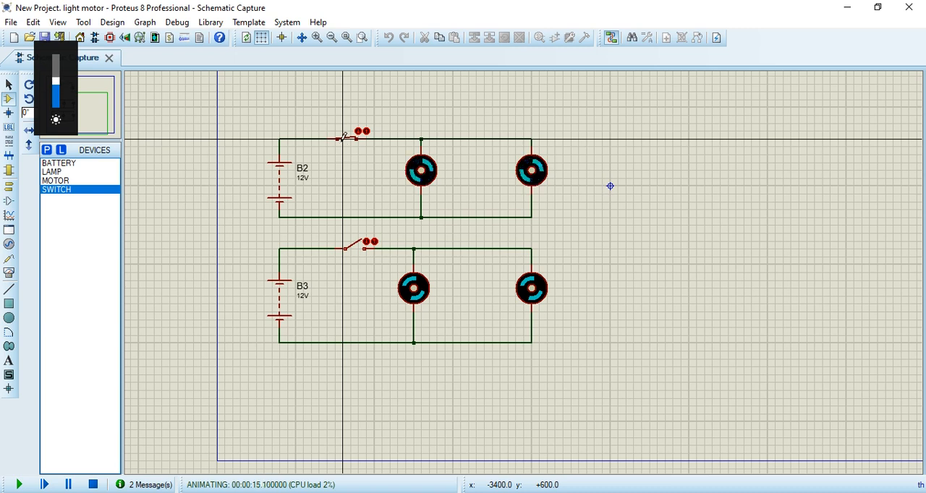
left_click(351, 138)
left_click(353, 250)
left_click(345, 139)
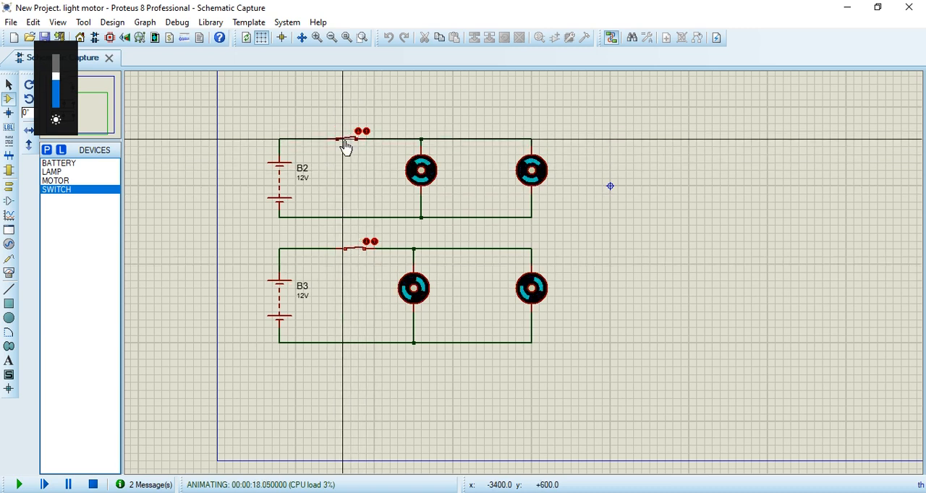
key("XF86MonBrightnessUp")
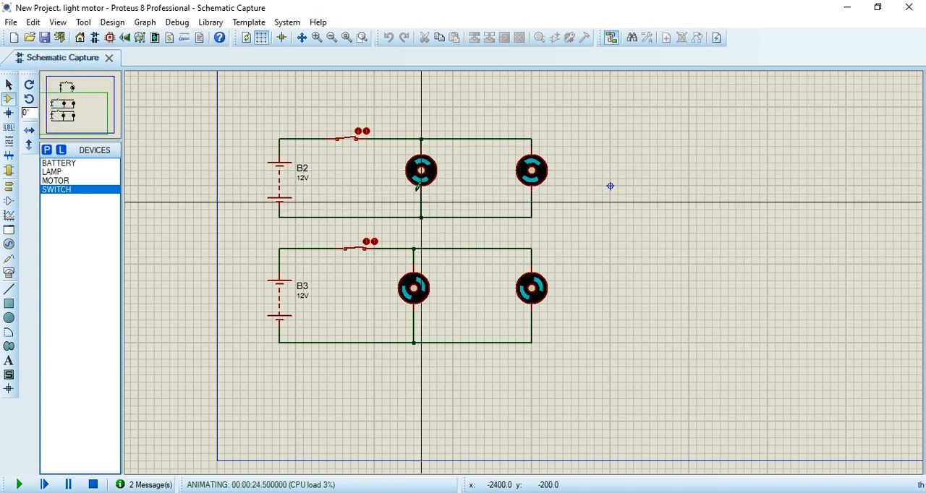
left_click(349, 137)
left_click(355, 250)
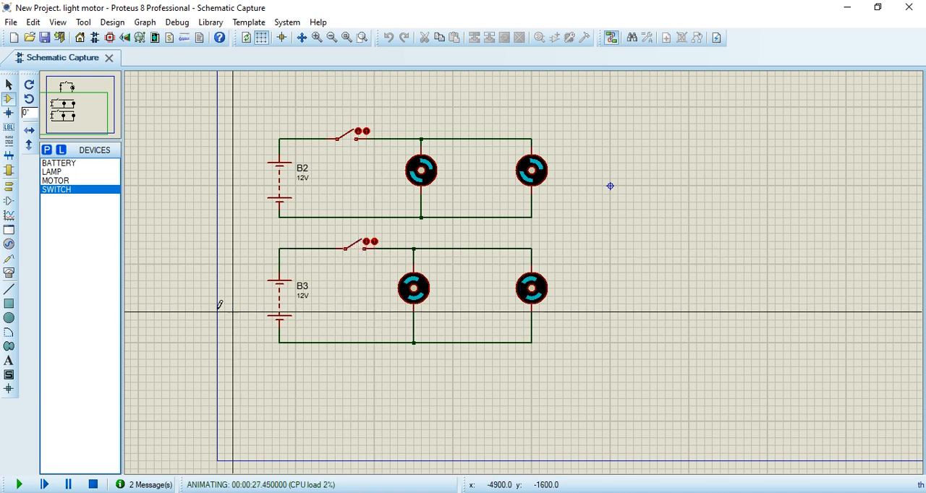
Step: Stop the simulation and place a DC AMMETER from the virtual instruments above the switch of the B2 circuit
left_click(9, 274)
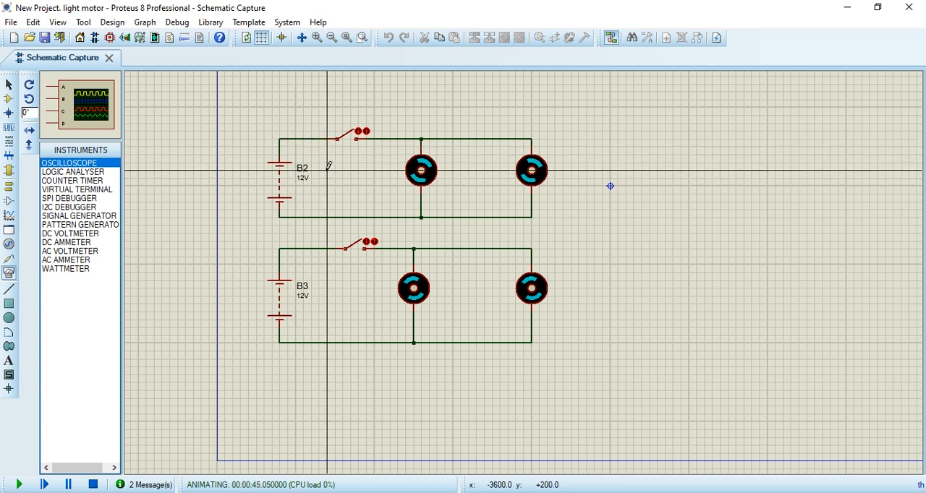
left_click(72, 263)
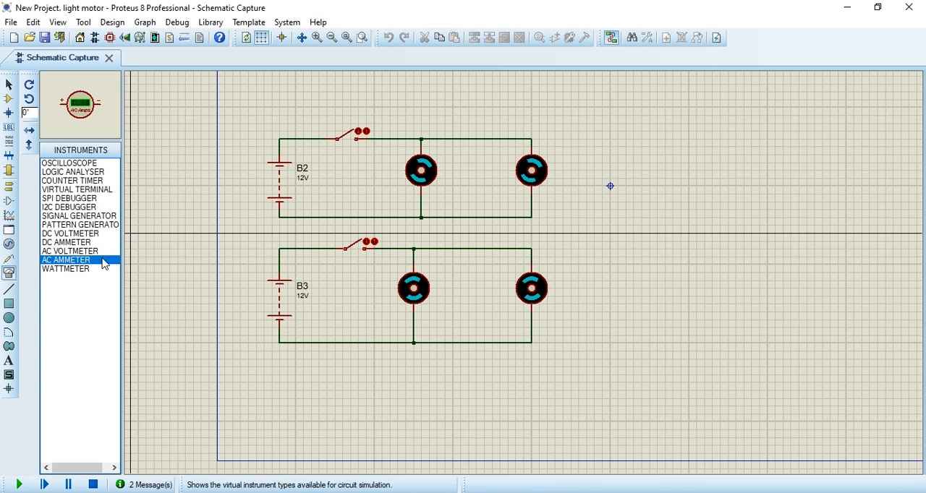
left_click(61, 243)
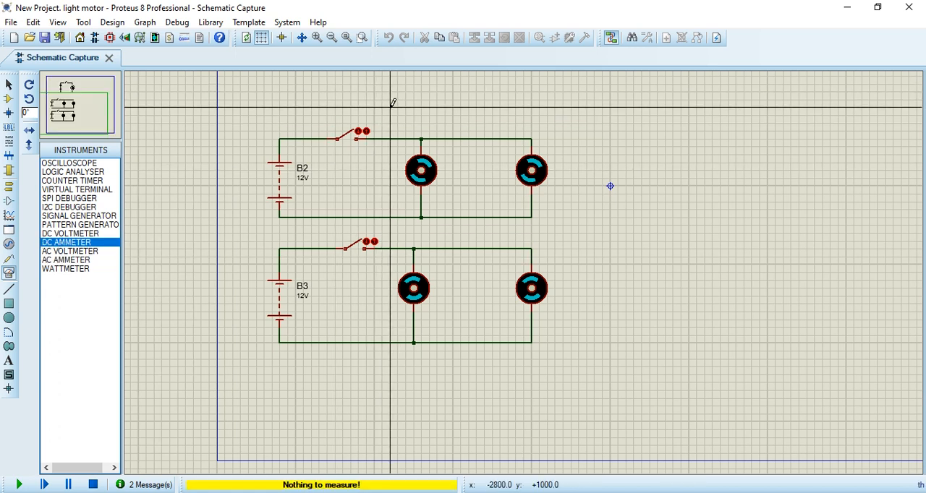
left_click(93, 485)
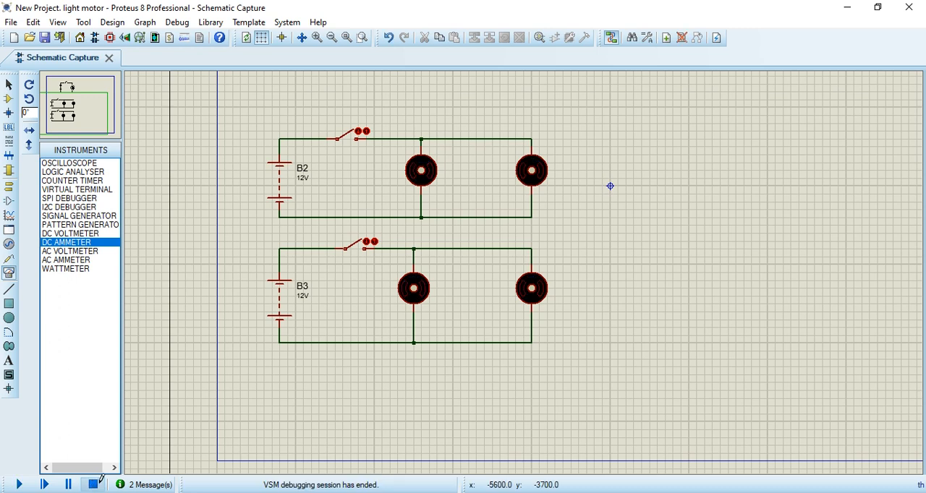
left_click(79, 254)
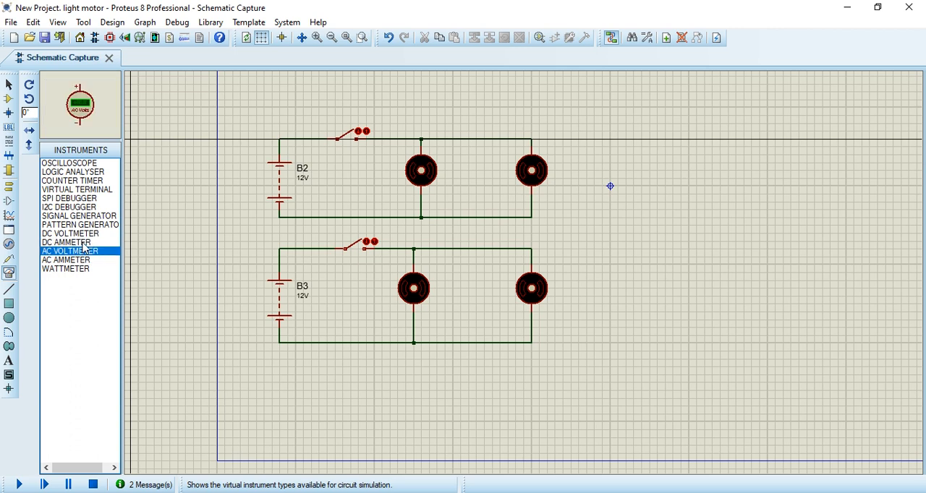
left_click(82, 243)
left_click(354, 113)
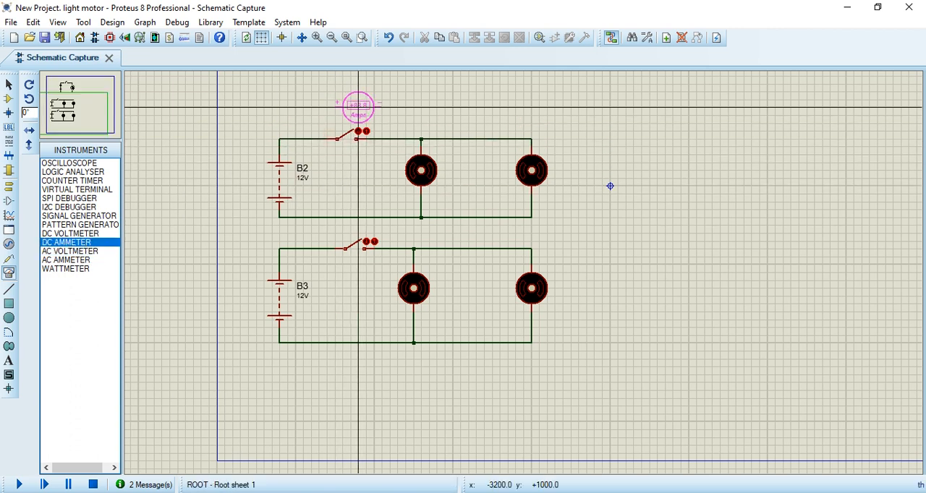
left_click(325, 99)
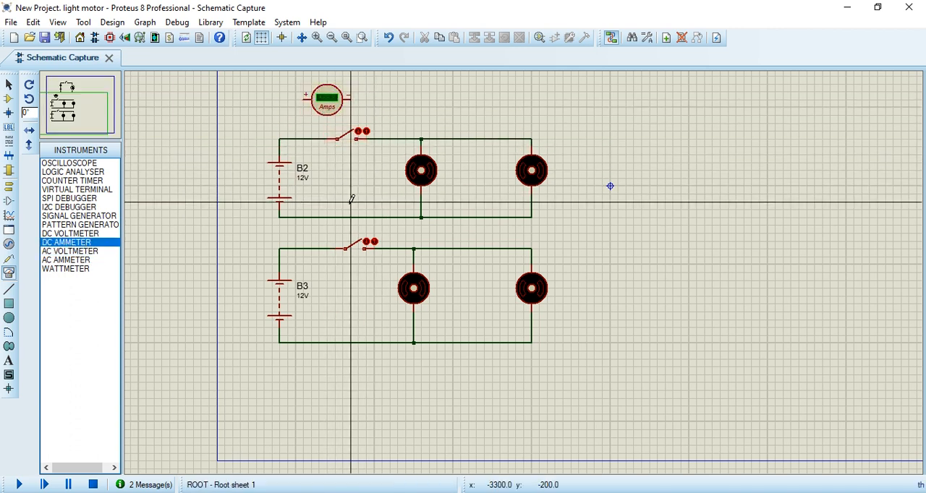
Step: Move the switch of the B2 circuit along its wire to sit close to the battery
left_click(344, 142)
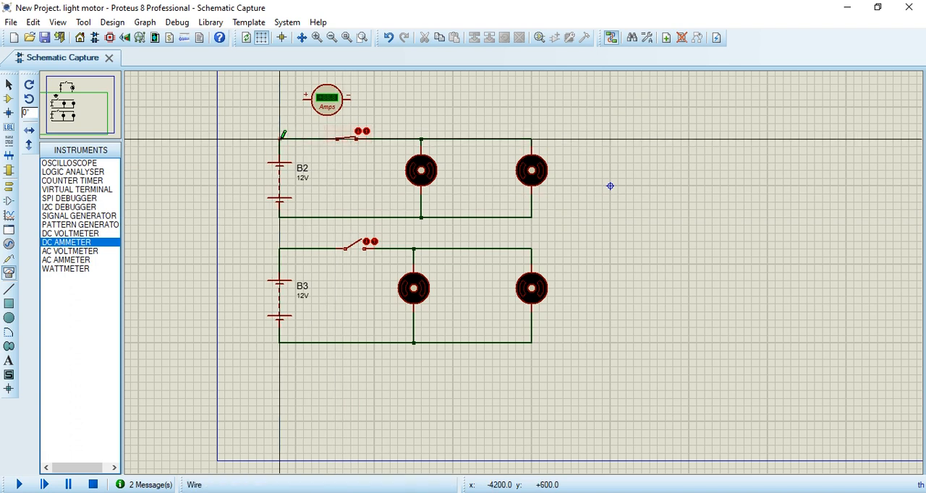
left_click(352, 142)
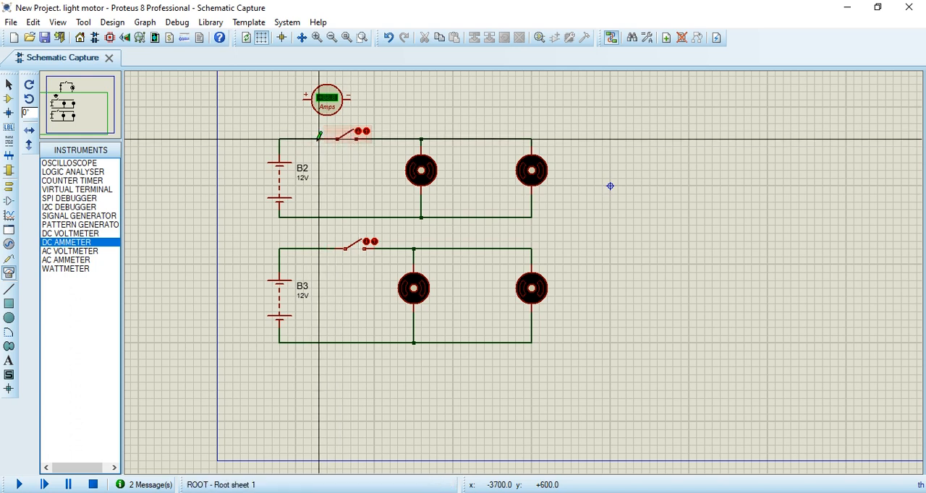
right_click(355, 137)
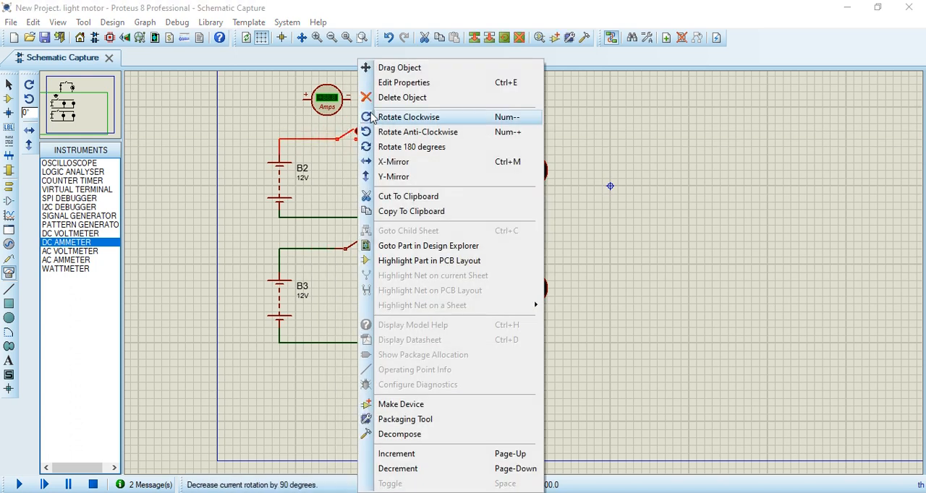
left_click(399, 67)
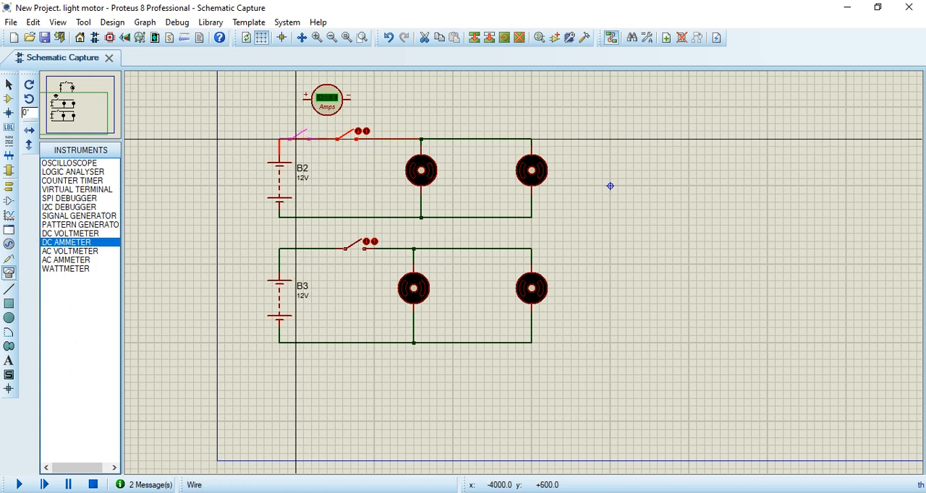
left_click(296, 139)
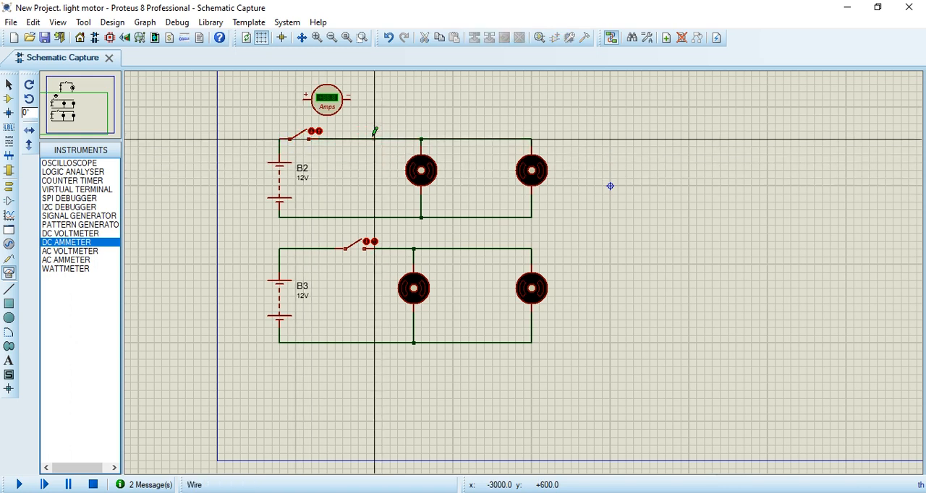
Step: Delete the wire between the B2 circuit's switch and first motor, and move the DC ammeter into the gap
right_click(374, 137)
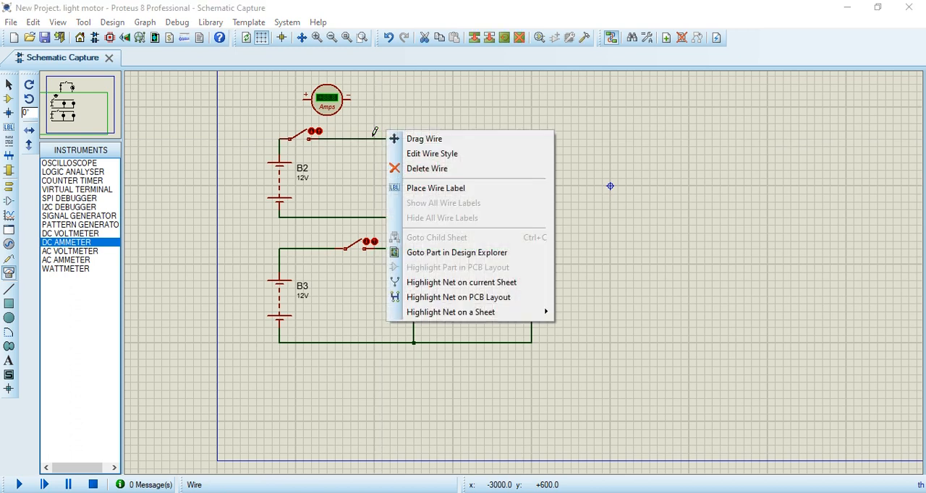
left_click(434, 169)
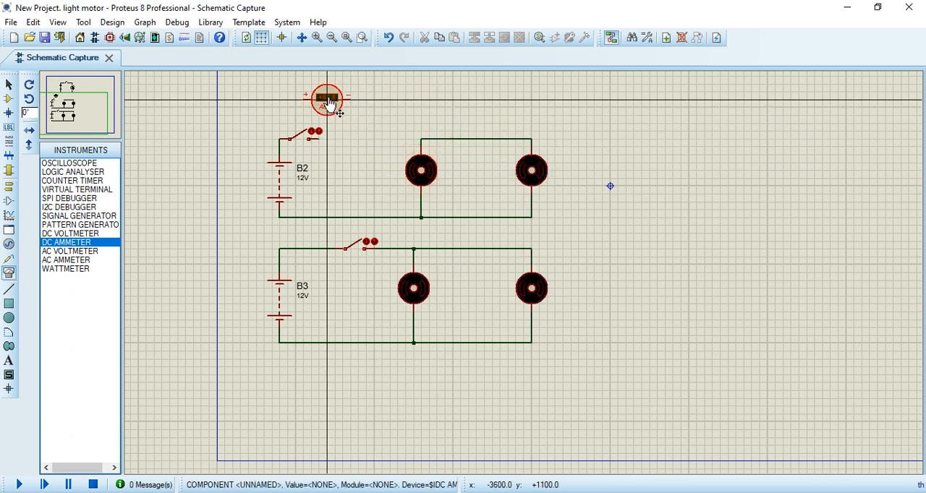
right_click(343, 94)
left_click(365, 101)
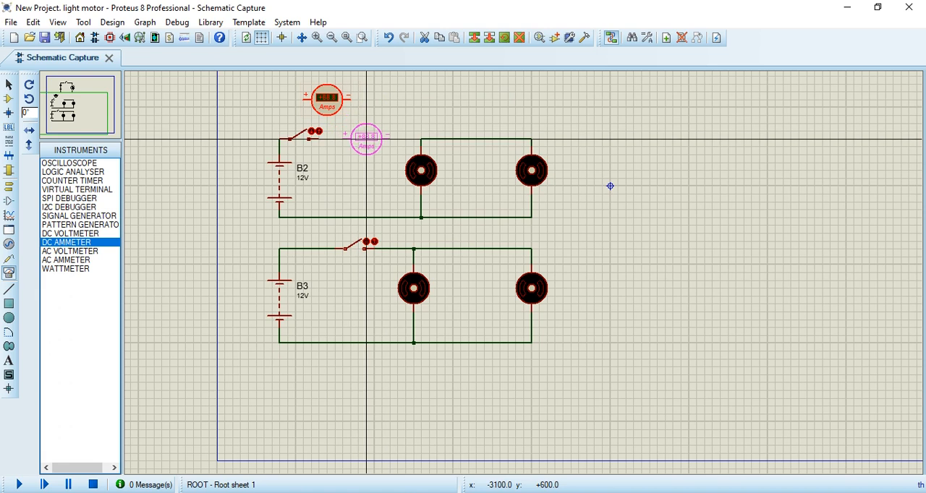
left_click(366, 139)
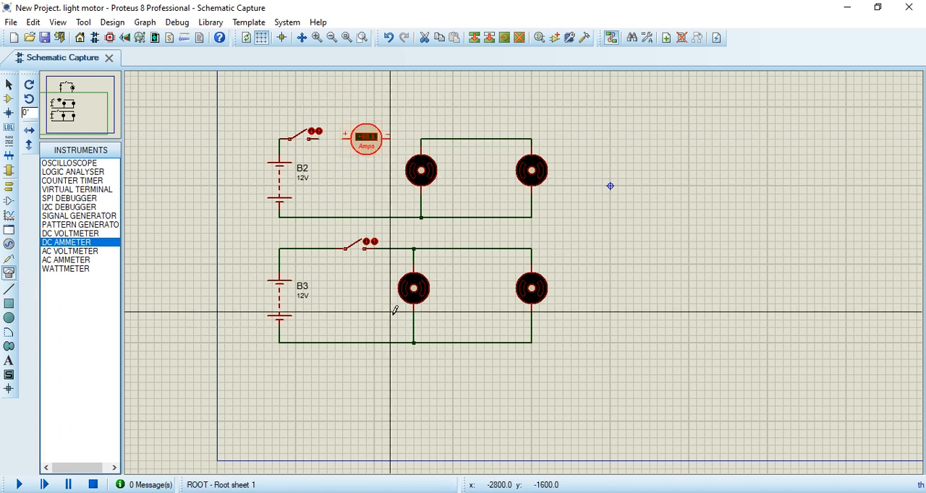
Step: Move the switch of the B3 circuit along its wire, aligning it under the B2 circuit's switch
right_click(354, 253)
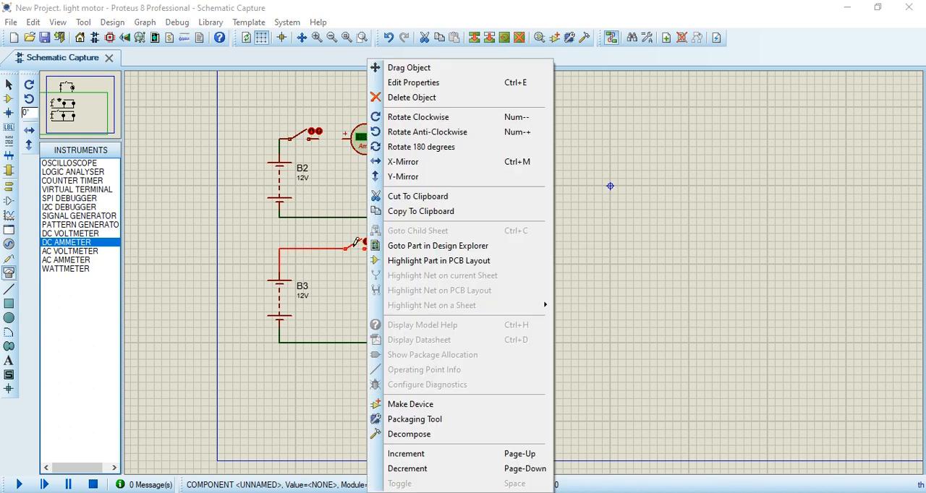
left_click(394, 66)
left_click(302, 245)
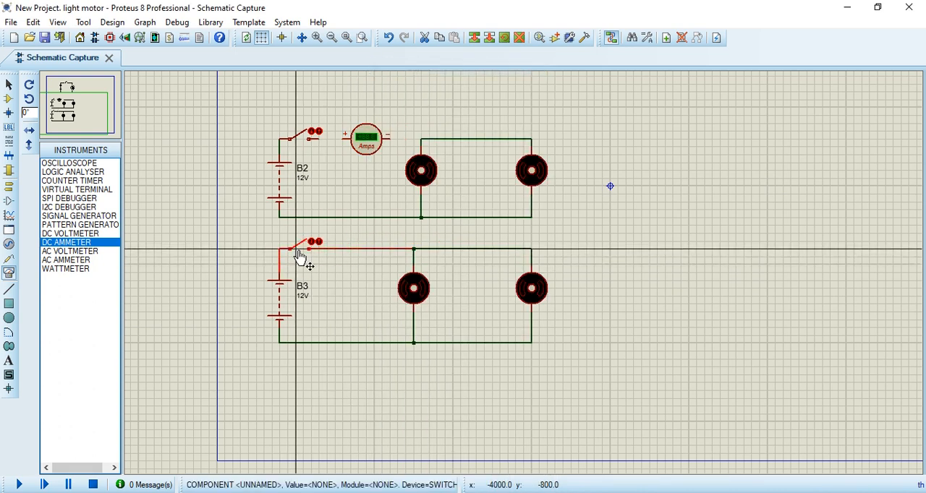
right_click(366, 289)
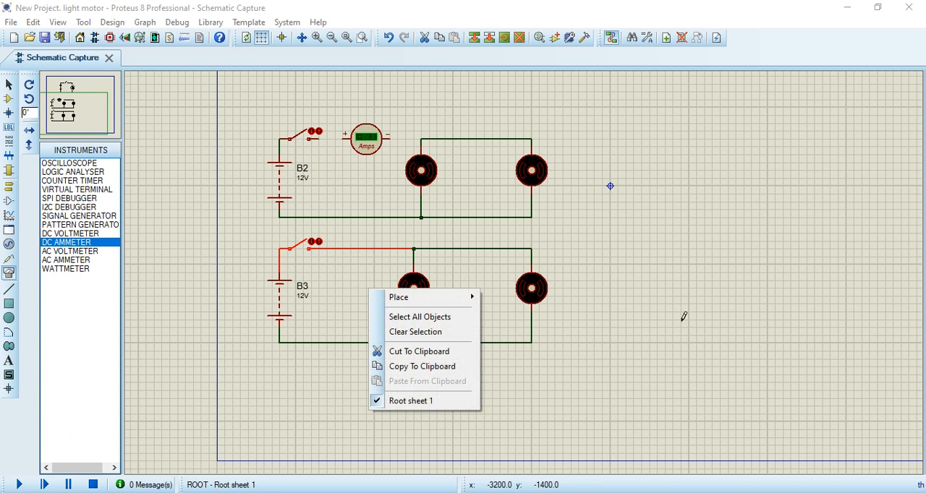
left_click(733, 294)
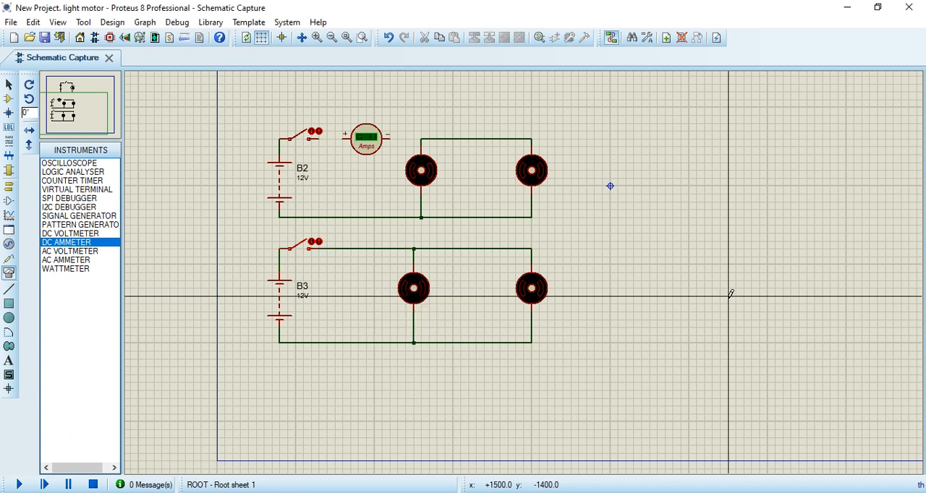
Step: Delete the wire between the B3 circuit's switch and first motor, and place a DC AMMETER in the gap
right_click(359, 249)
left_click(422, 283)
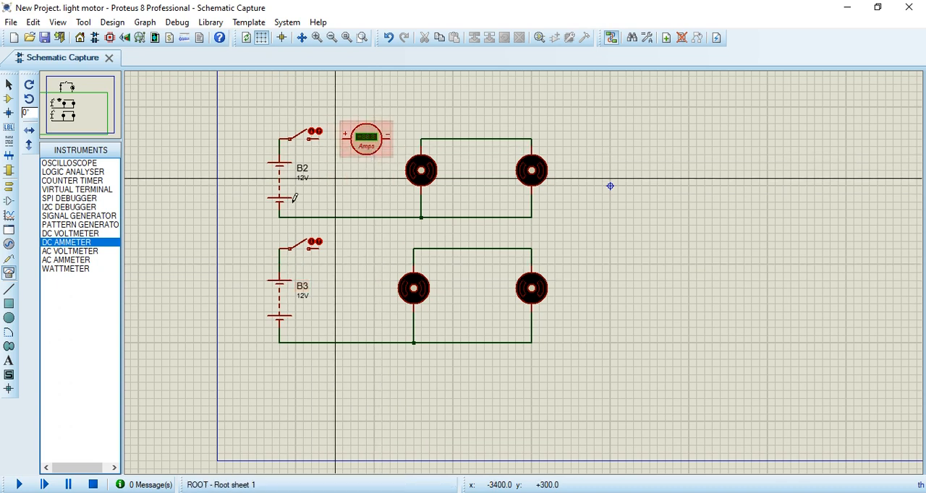
left_click(366, 249)
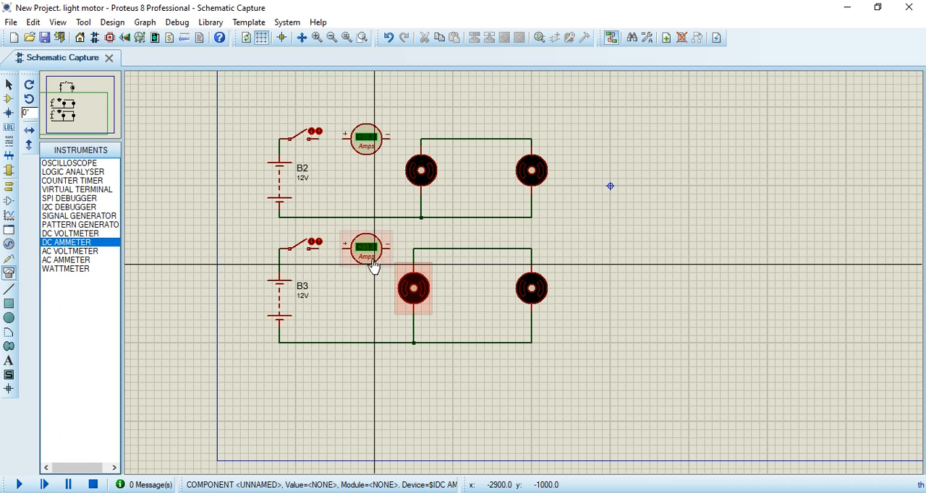
Step: Wire the B2 circuit's ammeter in series, joining its + terminal to the switch and its − terminal to the motors' upper wire
scroll(364, 171, "up", 2)
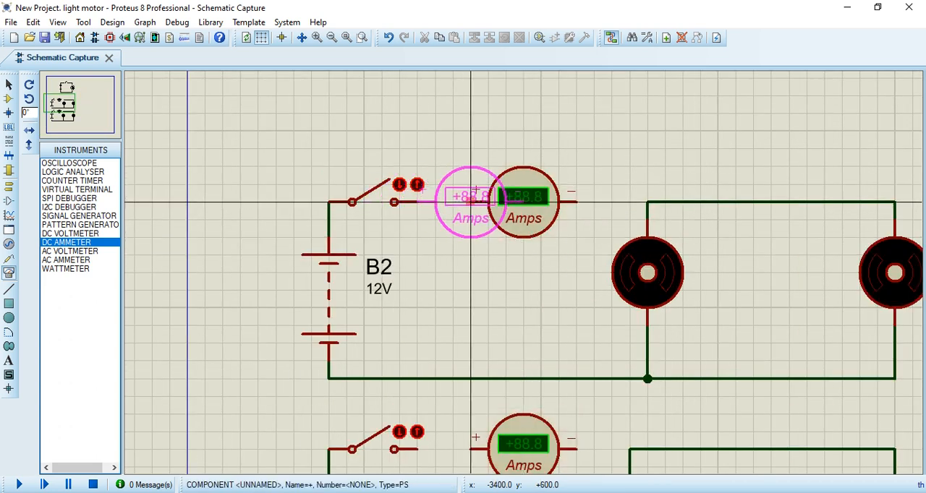
left_click(417, 202)
left_click(471, 202)
left_click(576, 202)
left_click(647, 202)
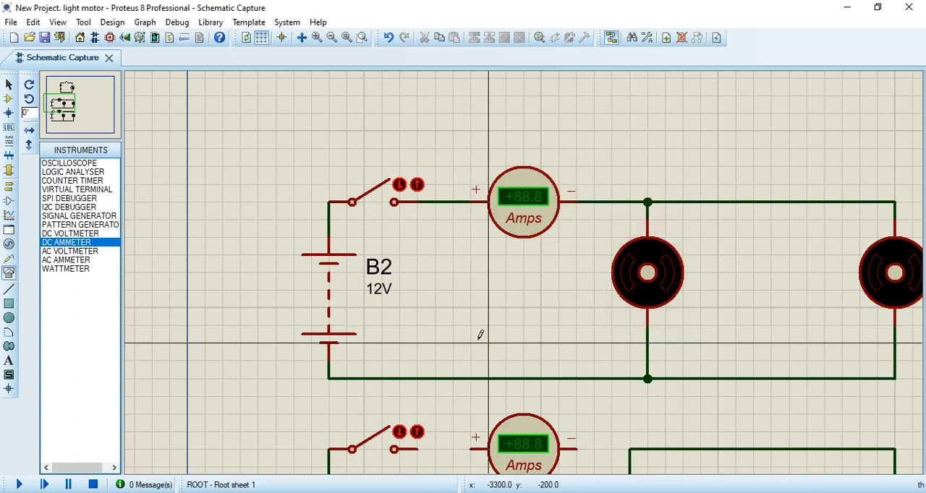
Step: Wire the B3 circuit's ammeter in series, joining its + terminal to the switch and its − terminal to the motors' upper wire
scroll(479, 335, "down", 1)
scroll(547, 311, "up", 1)
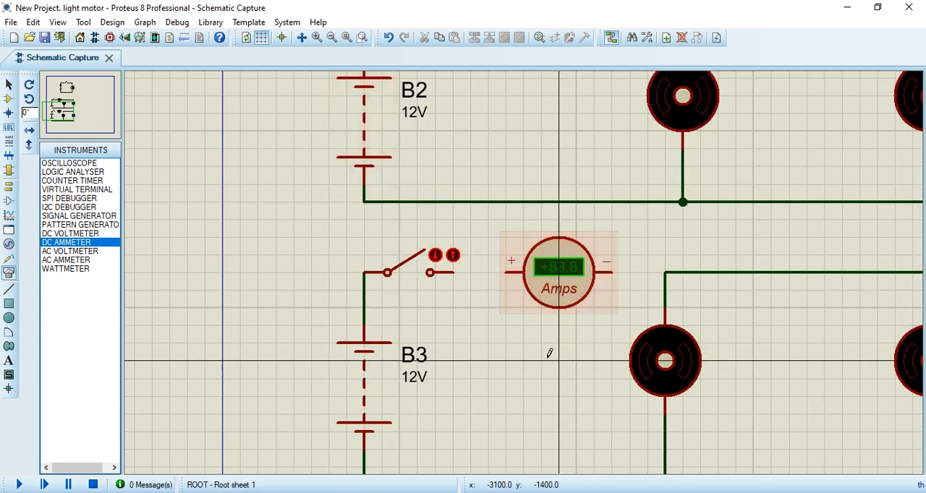
left_click(454, 273)
left_click(507, 273)
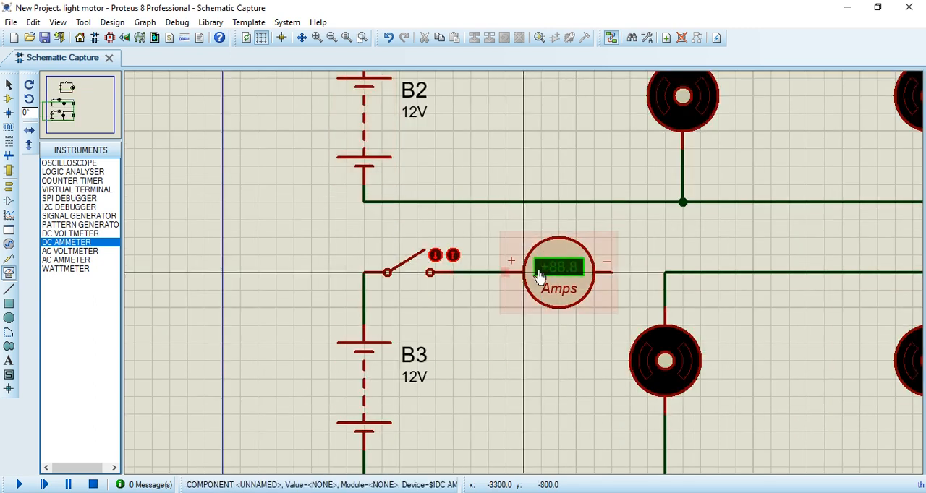
left_click(612, 267)
left_click(665, 272)
Step: Place a DC VOLTMETER beside the last motor of the B2 circuit and wire it in parallel with that motor
scroll(652, 260, "down", 2)
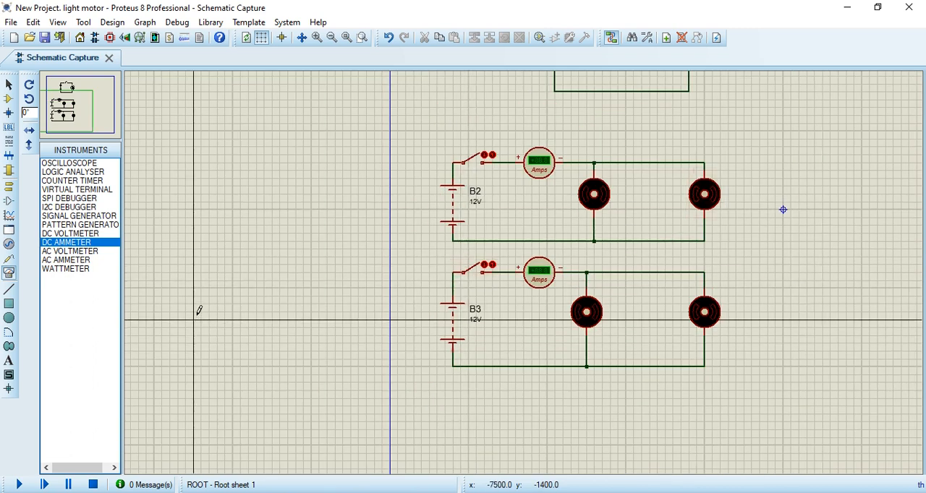
left_click(72, 252)
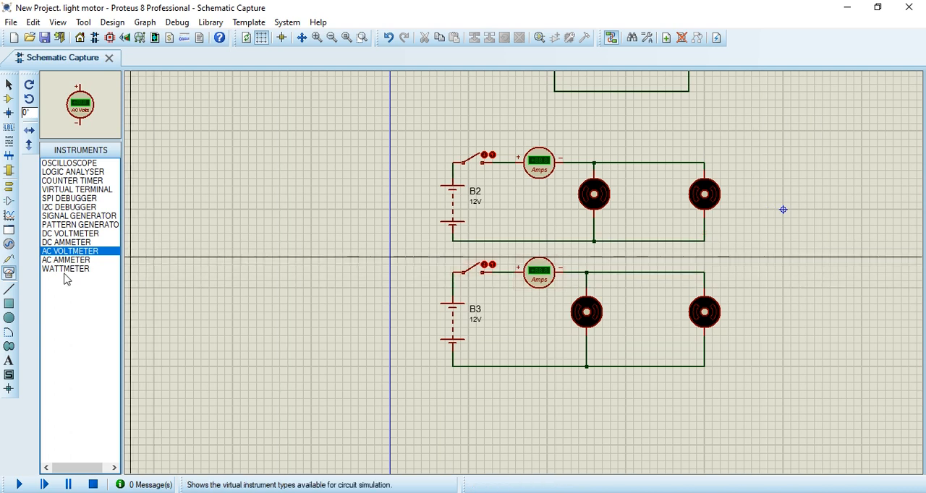
left_click(65, 234)
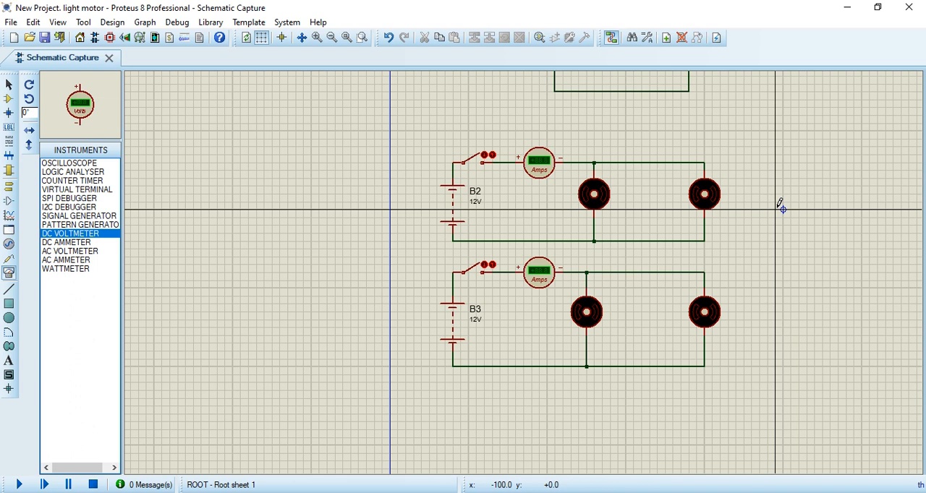
left_click(767, 209)
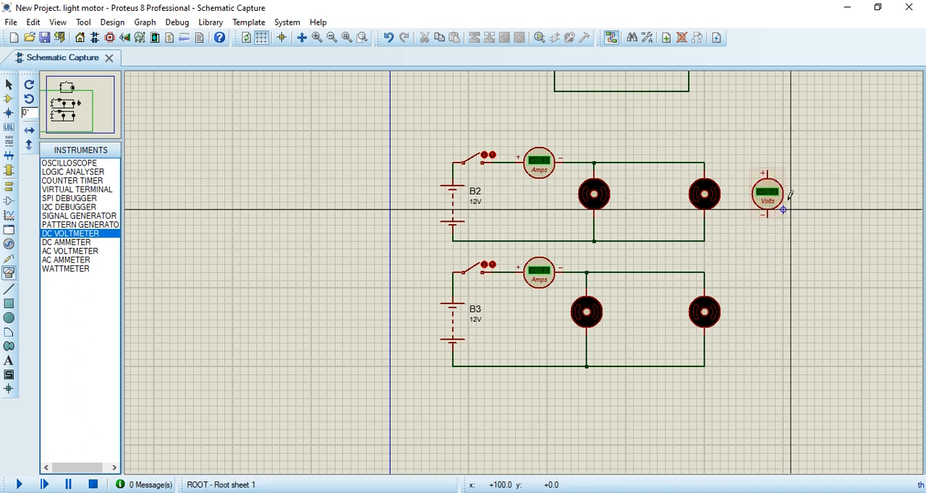
left_click(705, 162)
left_click(769, 166)
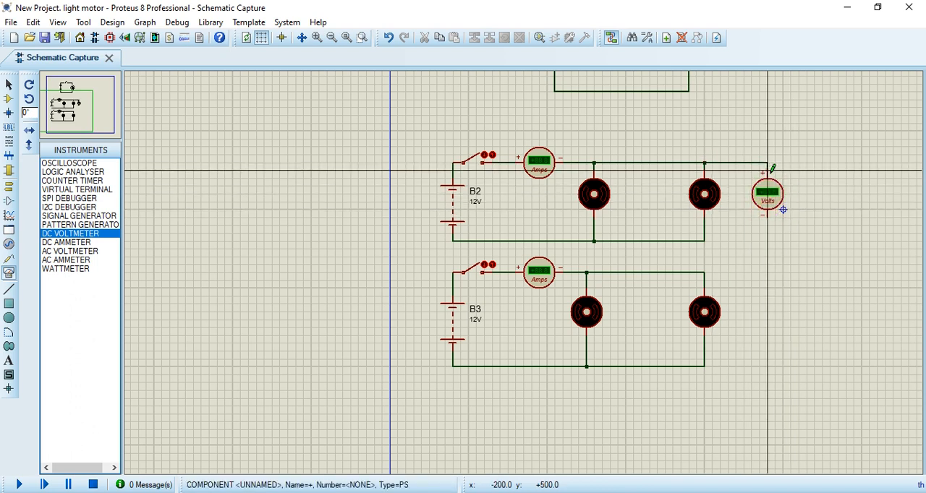
left_click(770, 214)
left_click(715, 240)
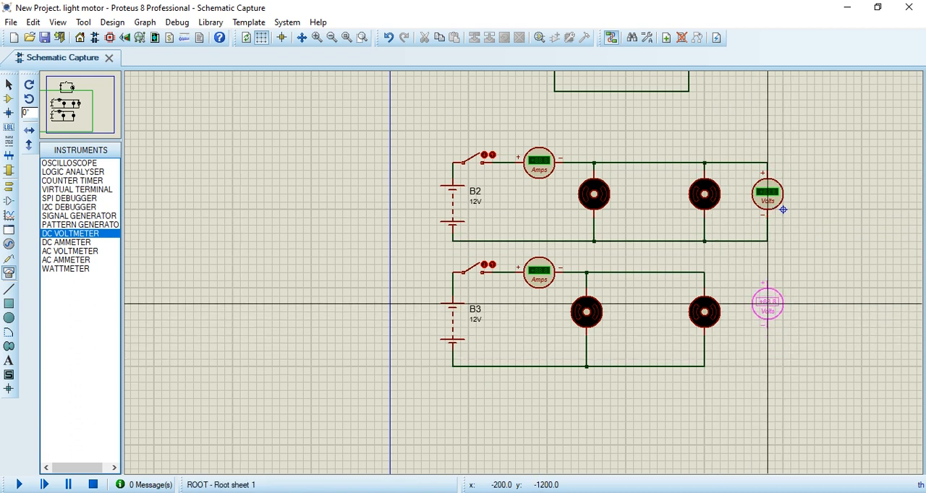
Step: Place a second DC VOLTMETER beside the last motor of the B3 circuit and wire it in parallel with that motor
left_click(760, 312)
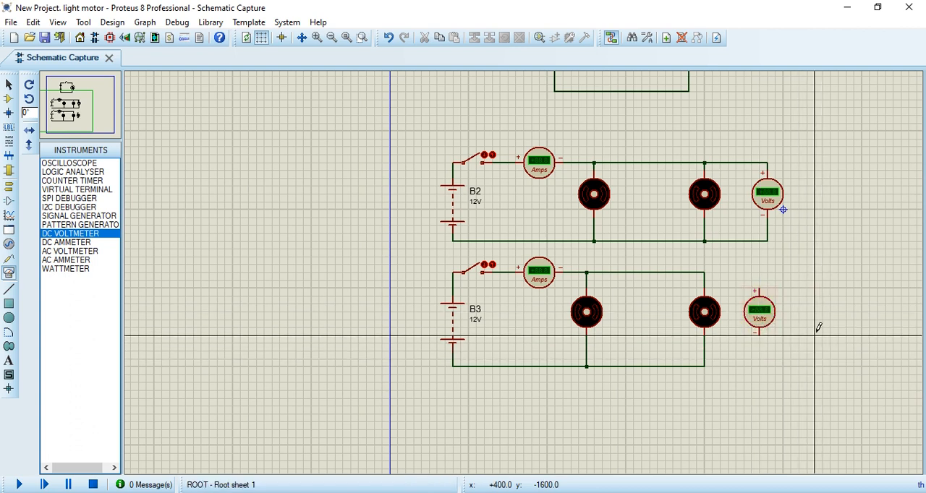
scroll(819, 326, "up", 1)
left_click(359, 175)
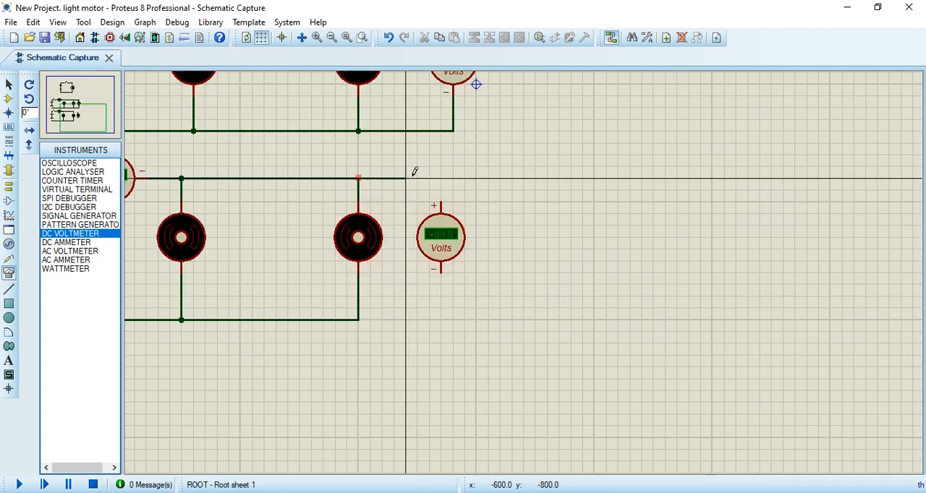
left_click(442, 203)
left_click(442, 272)
left_click(359, 319)
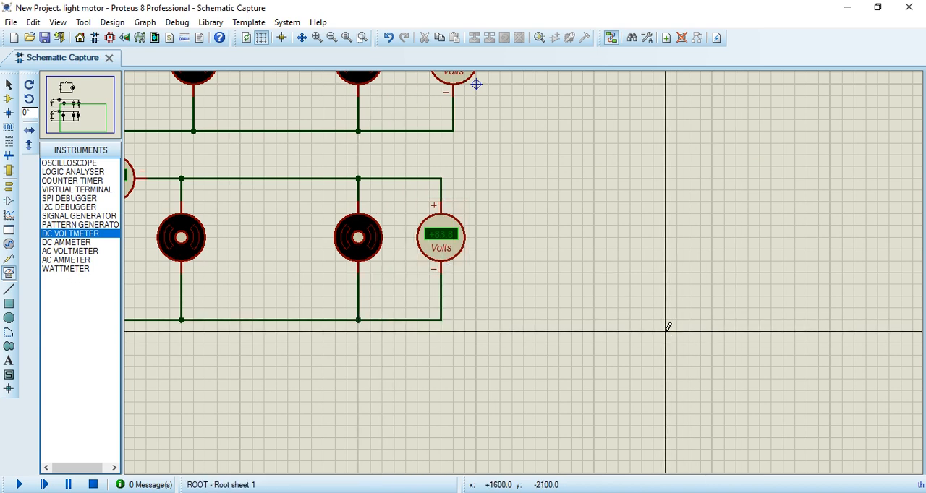
Step: Start the simulation and inspect the ammeters and voltmeters of both motor circuits with their switches open
scroll(629, 330, "down", 2)
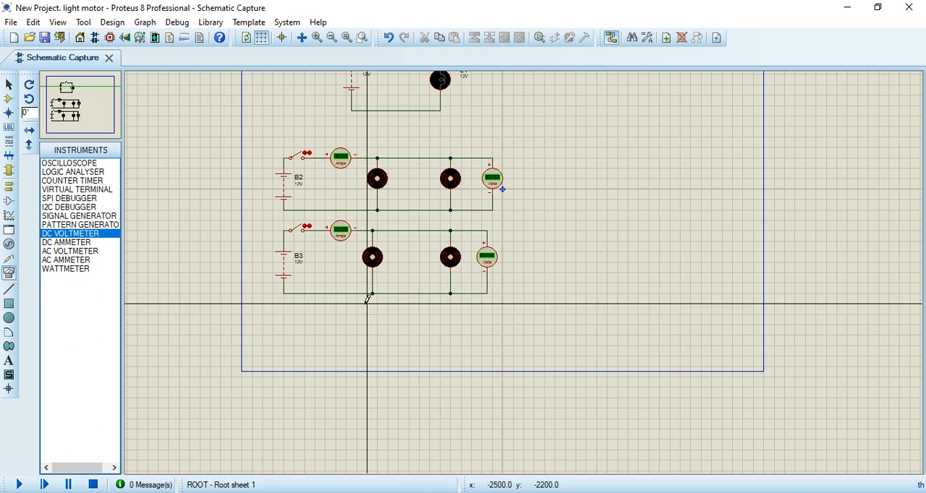
left_click(19, 484)
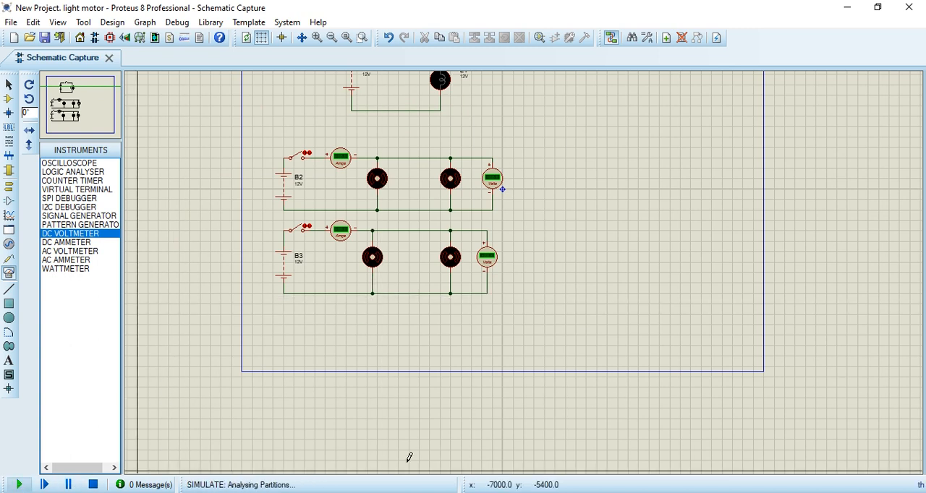
scroll(581, 310, "up", 1)
scroll(661, 306, "up", 1)
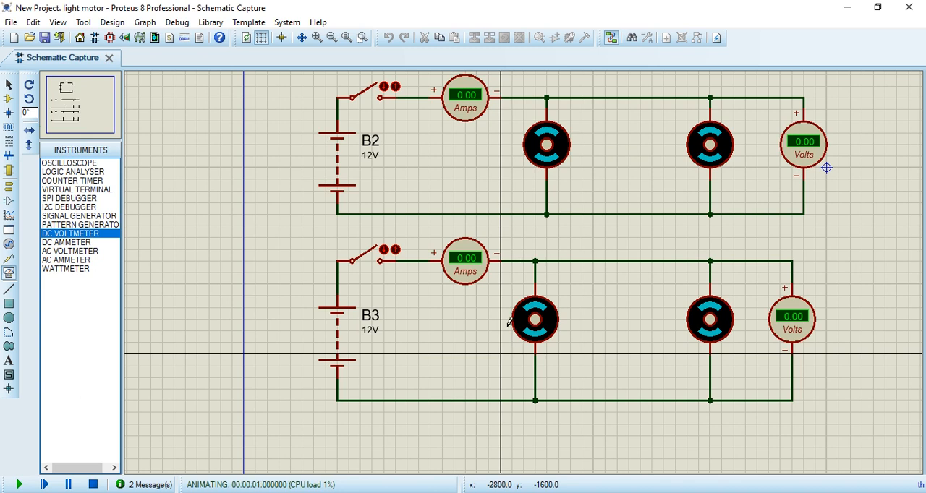
scroll(508, 322, "down", 1)
scroll(647, 275, "up", 1)
scroll(589, 270, "down", 1)
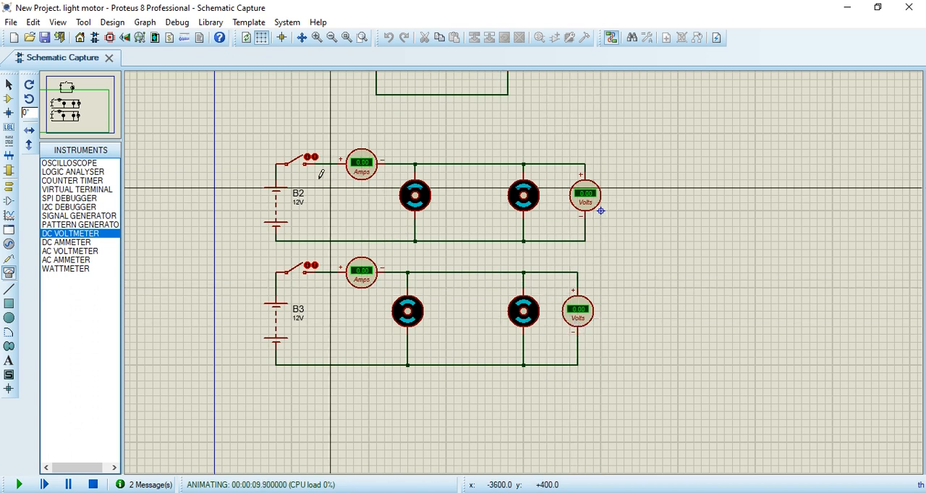
Step: Close the B2 circuit's switch and check its ammeter and voltmeter readings while the motors run
left_click(297, 166)
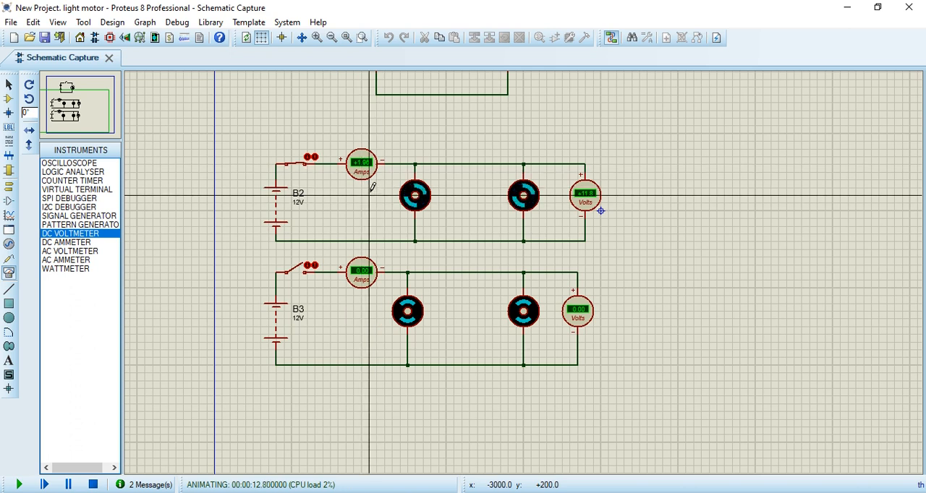
scroll(364, 181, "up", 1)
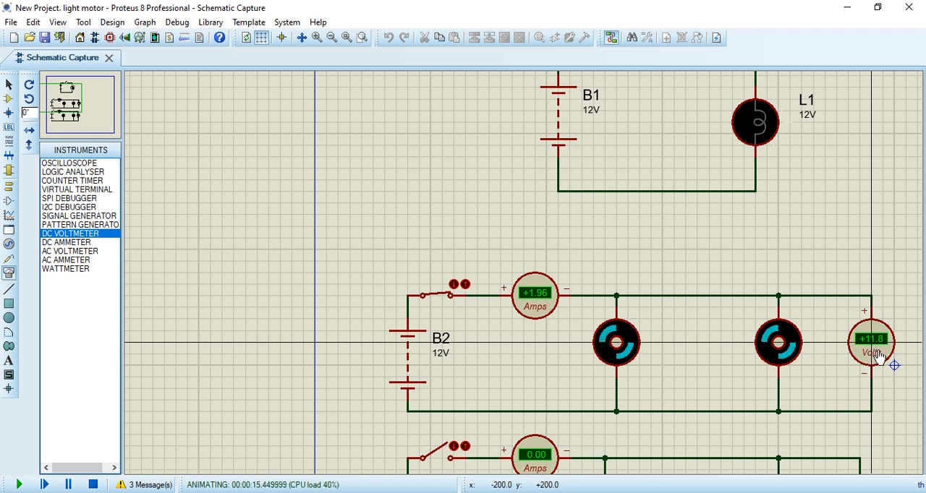
scroll(879, 355, "down", 2)
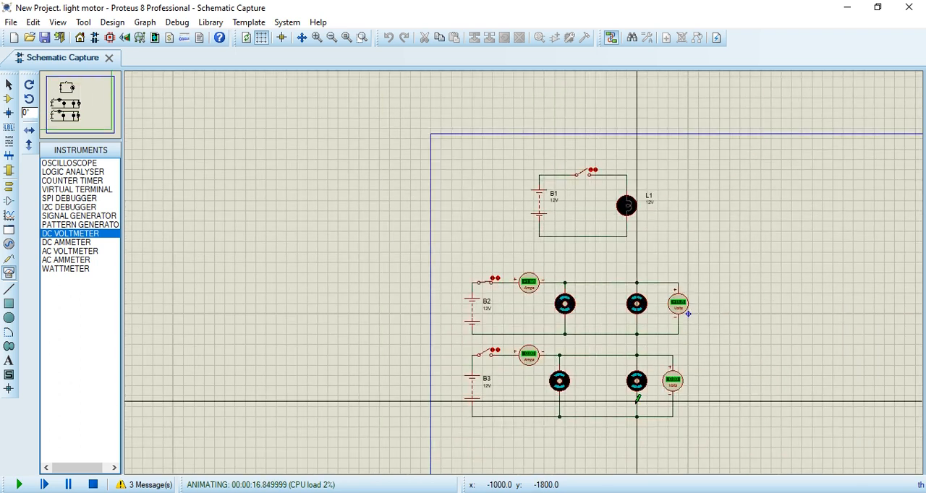
Step: Close the B3 circuit's switch, check both motor circuits' ammeters and voltmeters, and stop the simulation
scroll(637, 398, "up", 1)
scroll(435, 246, "up", 1)
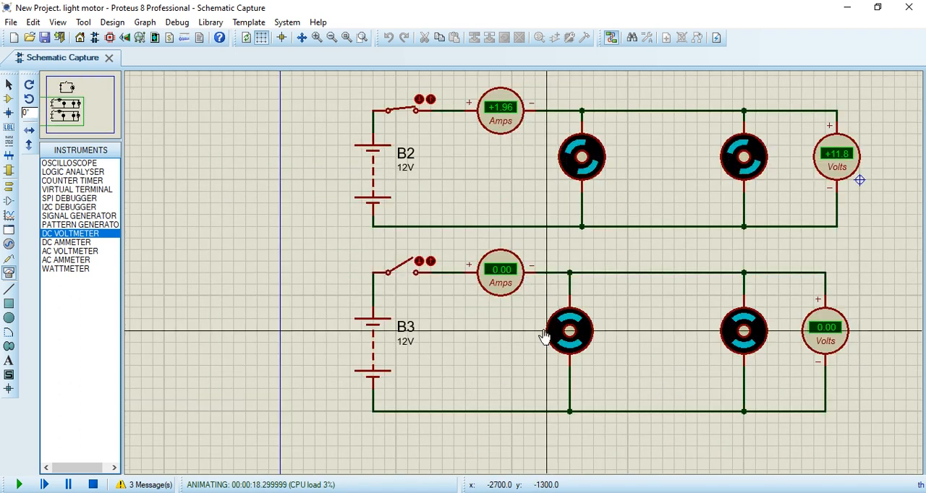
left_click(416, 273)
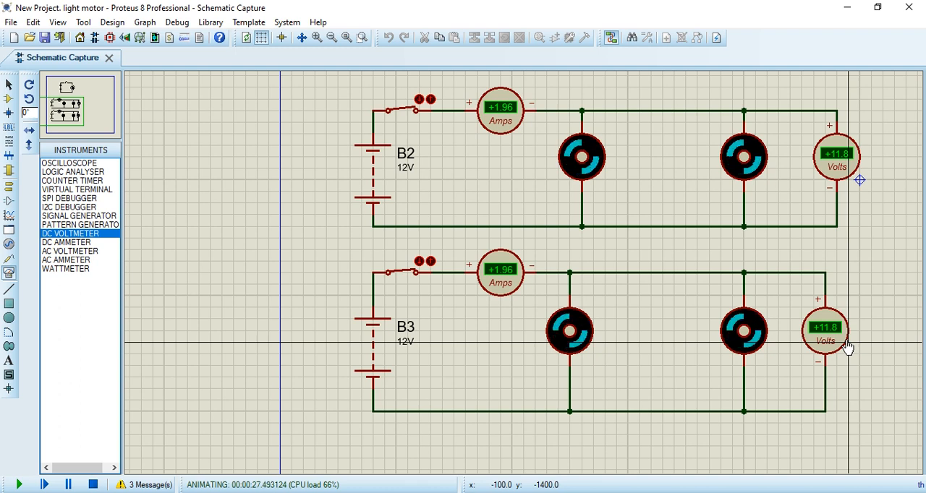
scroll(537, 354, "down", 1)
scroll(717, 312, "up", 1)
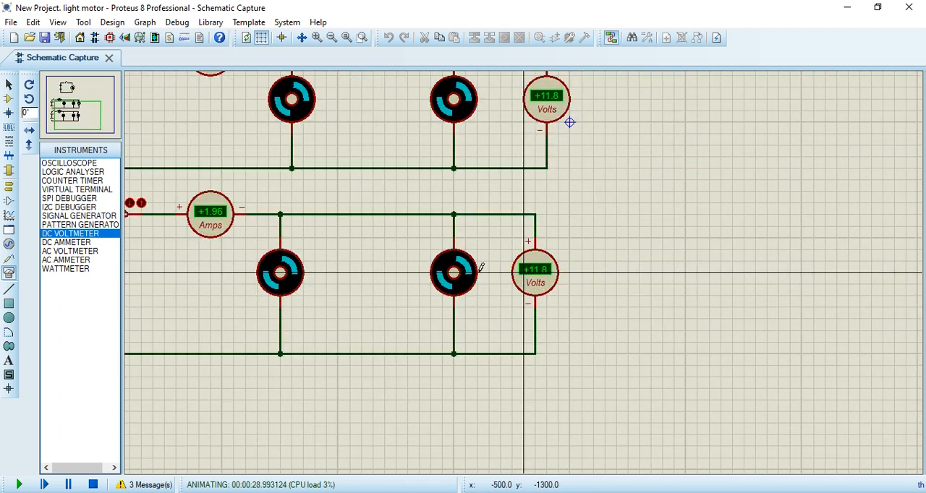
scroll(485, 271, "down", 2)
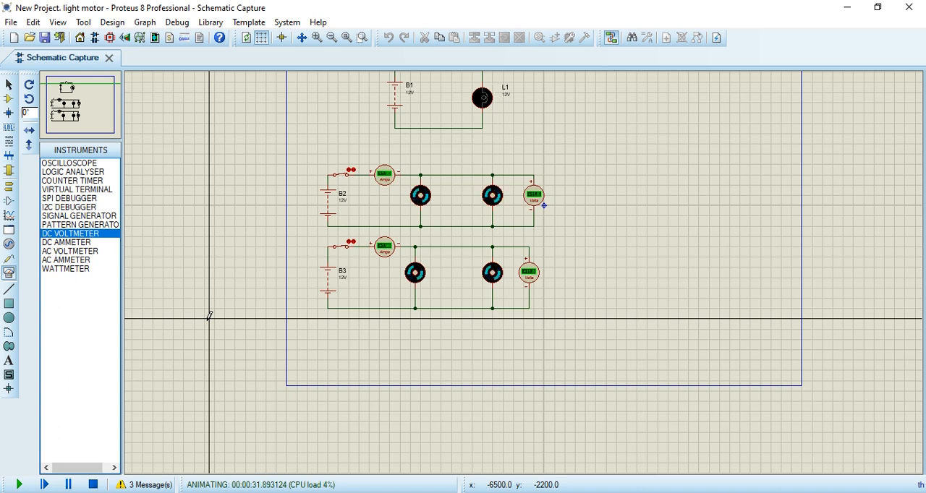
left_click(93, 484)
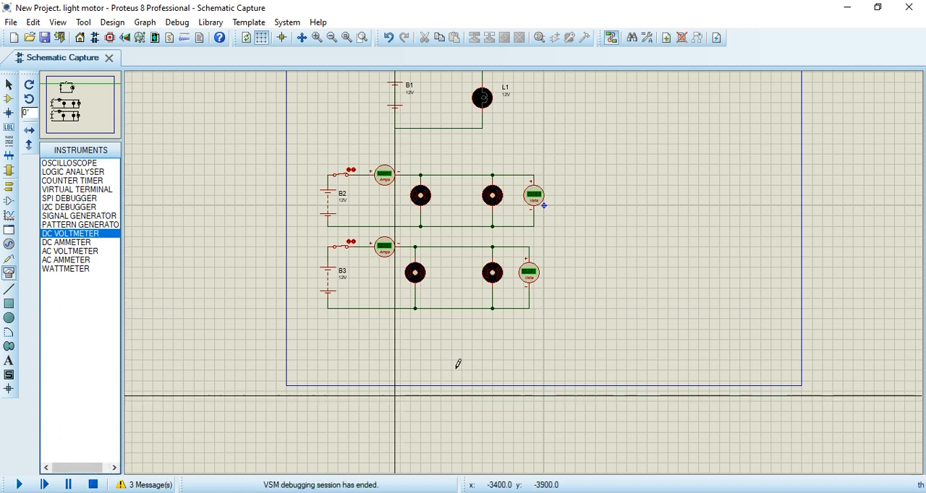
Step: Find the ALTERNATOR in the device library with the keywords "ac source" and place one beside the B2 motor circuit
scroll(662, 210, "up", 1)
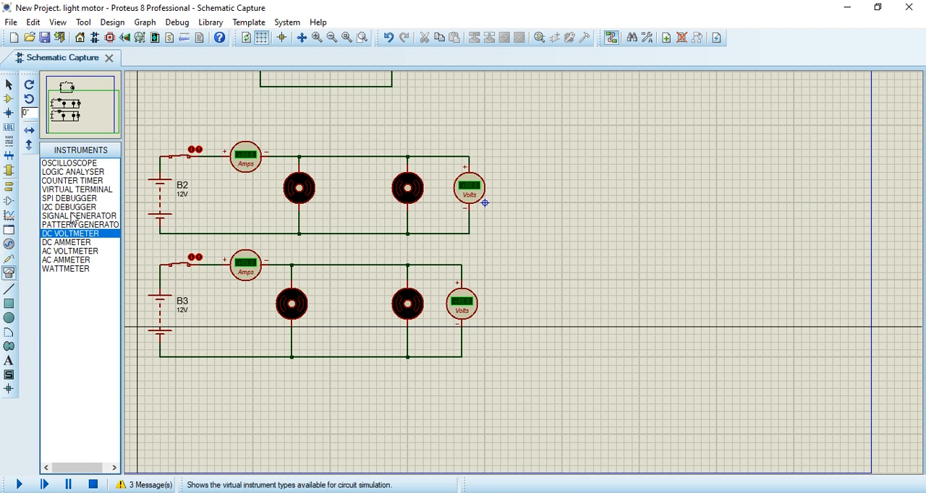
left_click(77, 165)
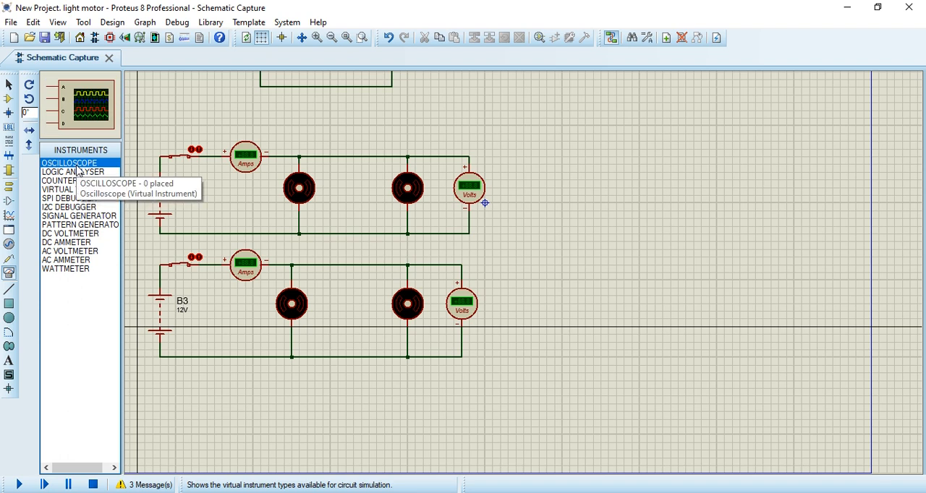
left_click(539, 37)
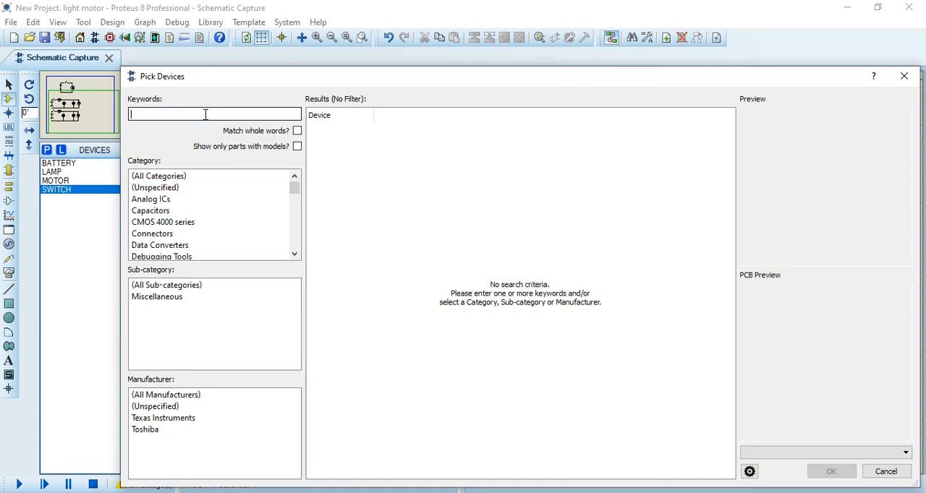
type("ac so")
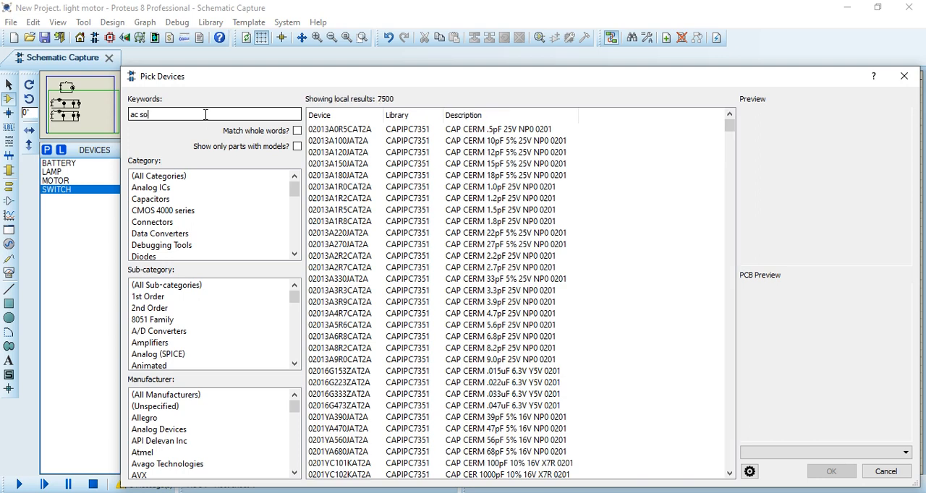
type("urce")
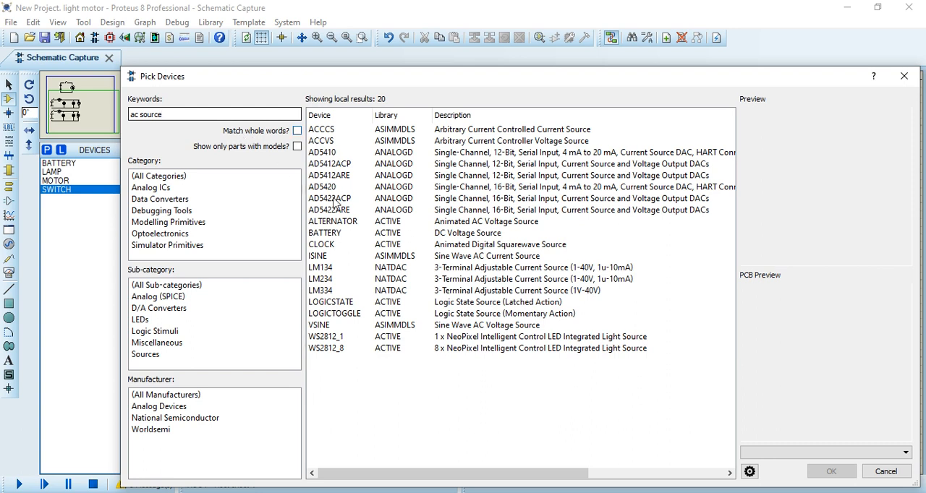
left_click(356, 224)
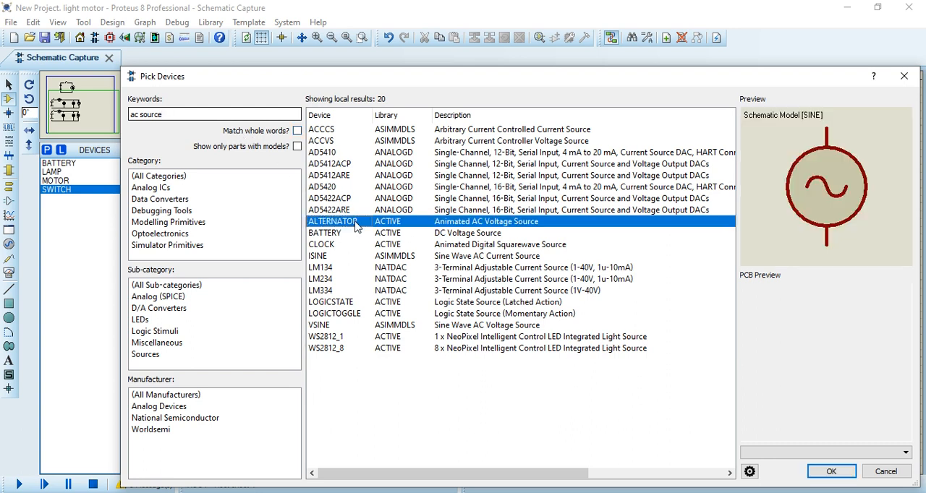
left_click(840, 476)
left_click(634, 170)
left_click(608, 188)
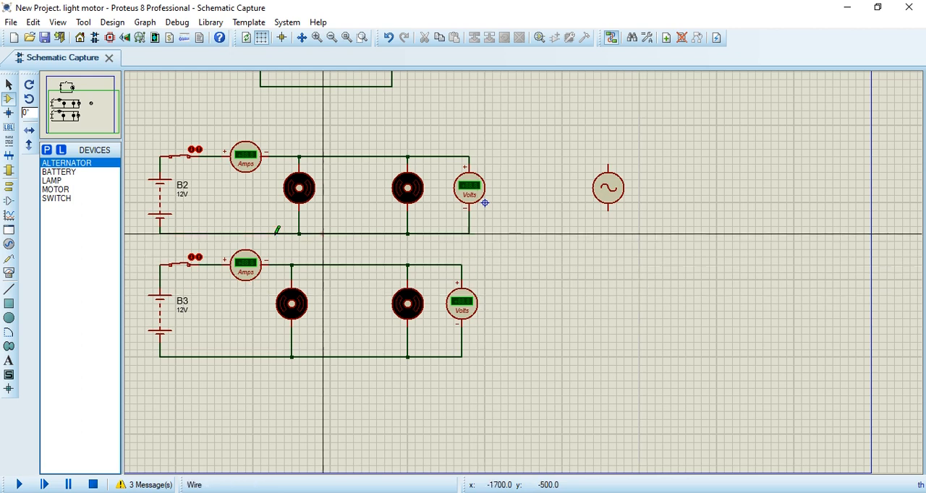
Step: Place a SWITCH above and to the right of the alternator and wire its left terminal to the alternator's upper terminal
left_click(64, 199)
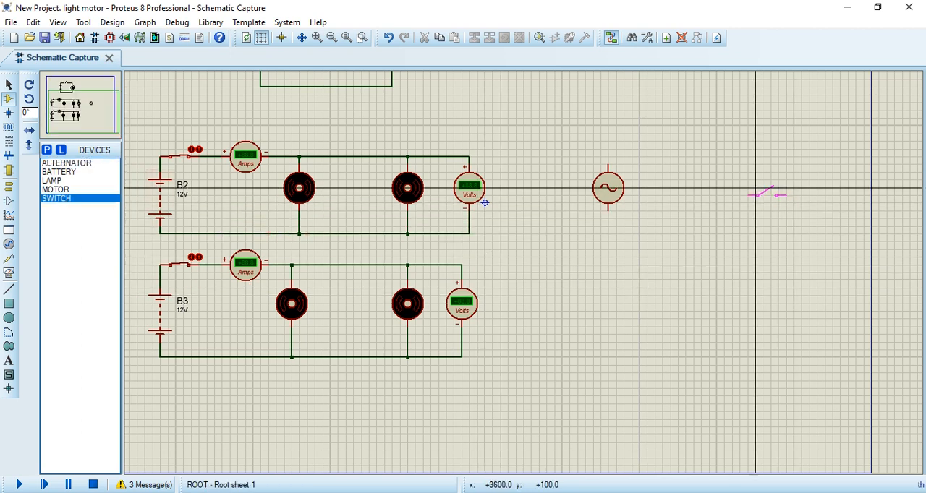
key("F6")
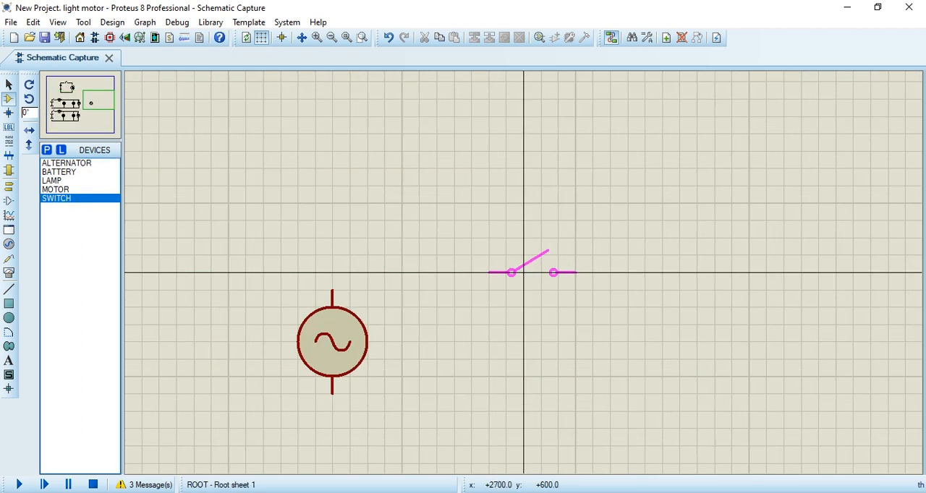
left_click(454, 238)
left_click(330, 287)
left_click(417, 238)
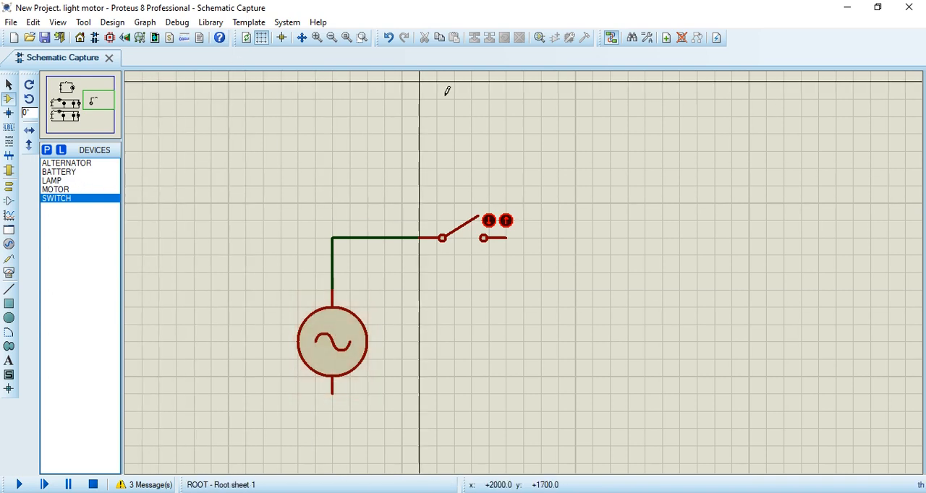
Step: Search the device library for "ac motor" and preview the MOTOR model
left_click(541, 36)
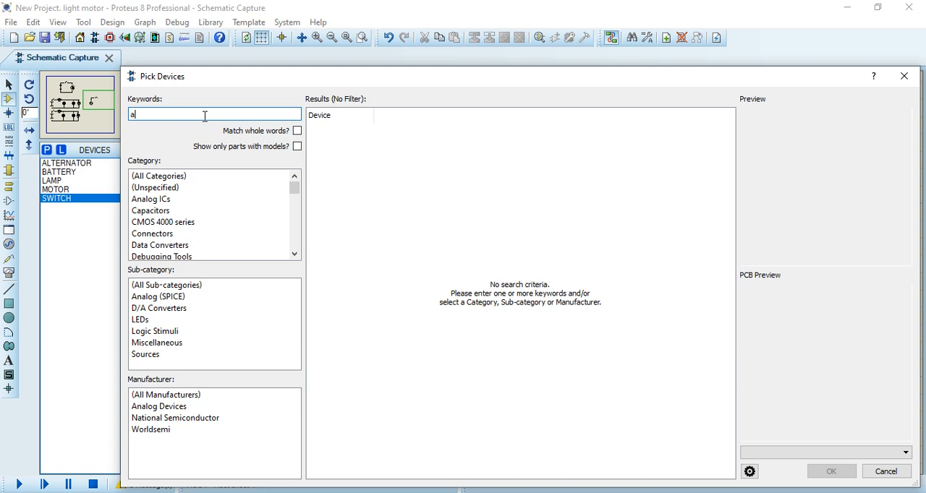
type("motor")
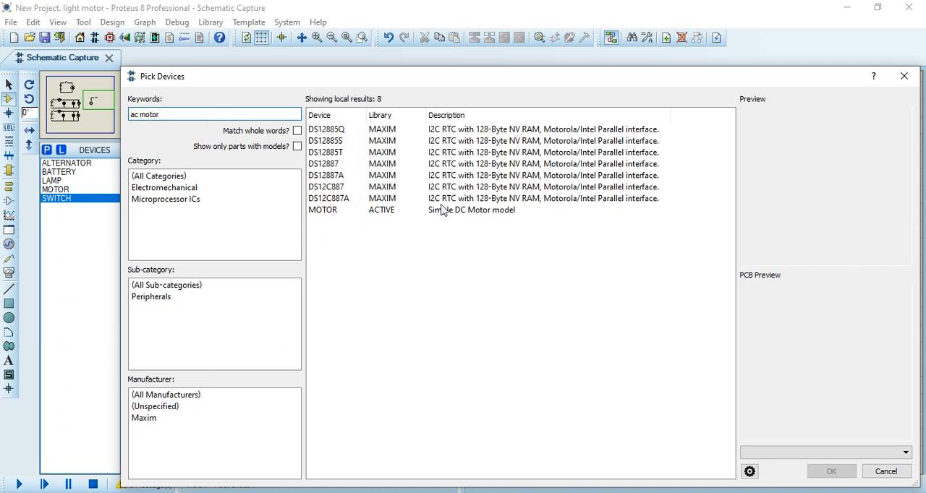
left_click(395, 214)
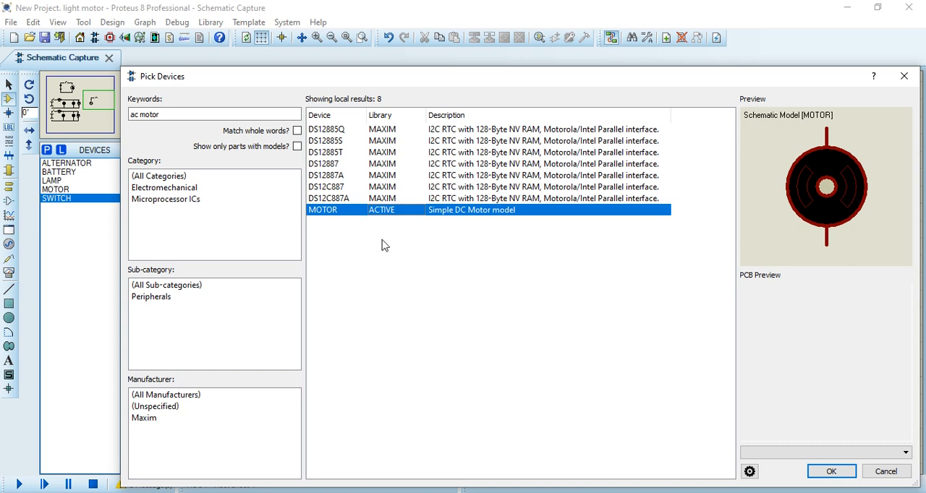
Step: Search the device library for "ac lamp", pick LAMP, and place it to the right of the alternator, below the switch
left_click(174, 113)
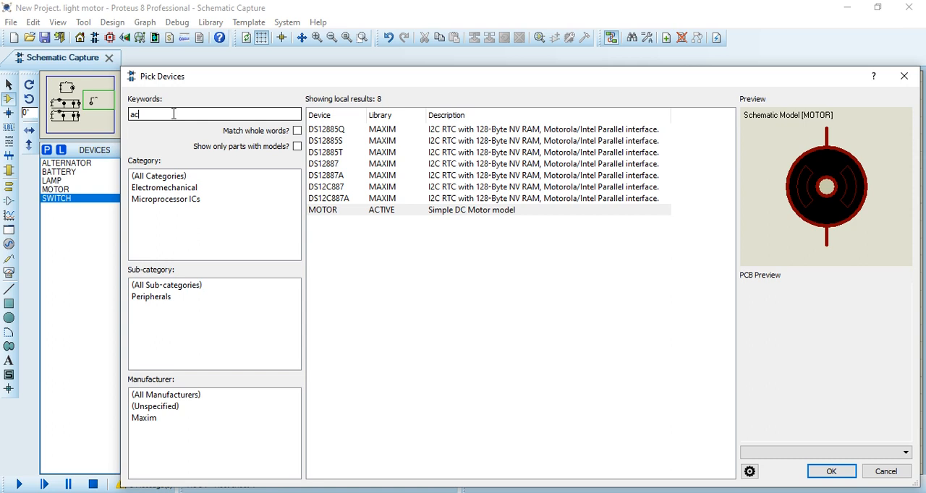
type("l")
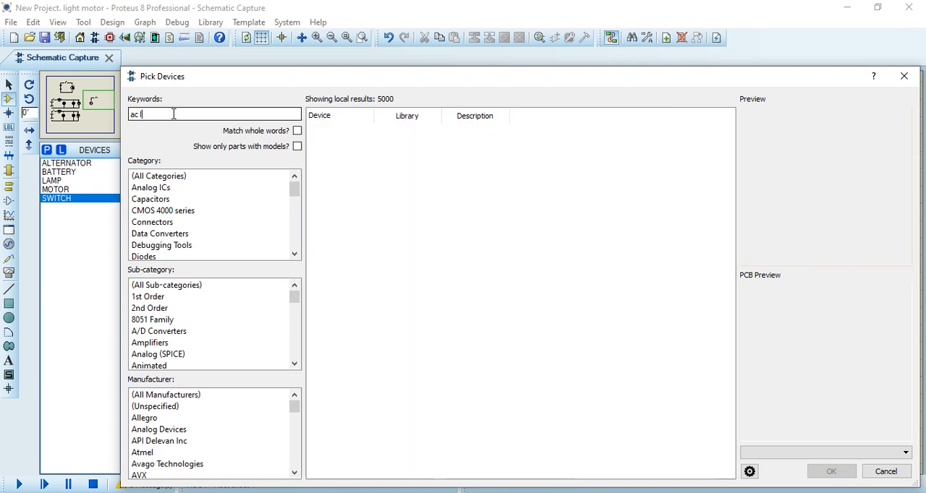
type("a")
type("emp")
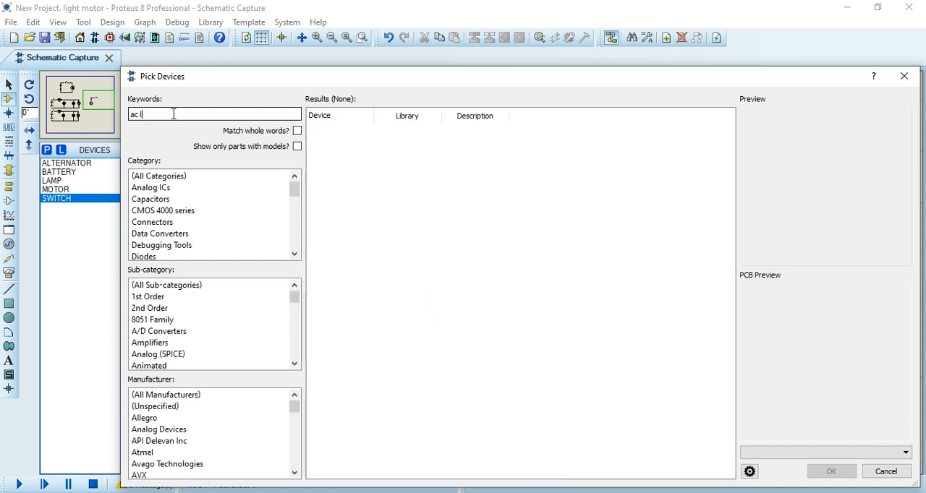
type("amp")
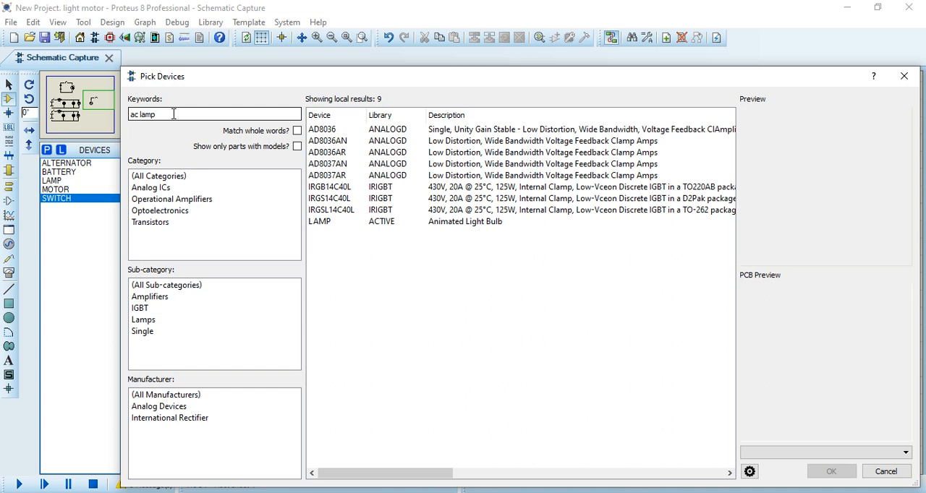
left_click(381, 223)
left_click(833, 478)
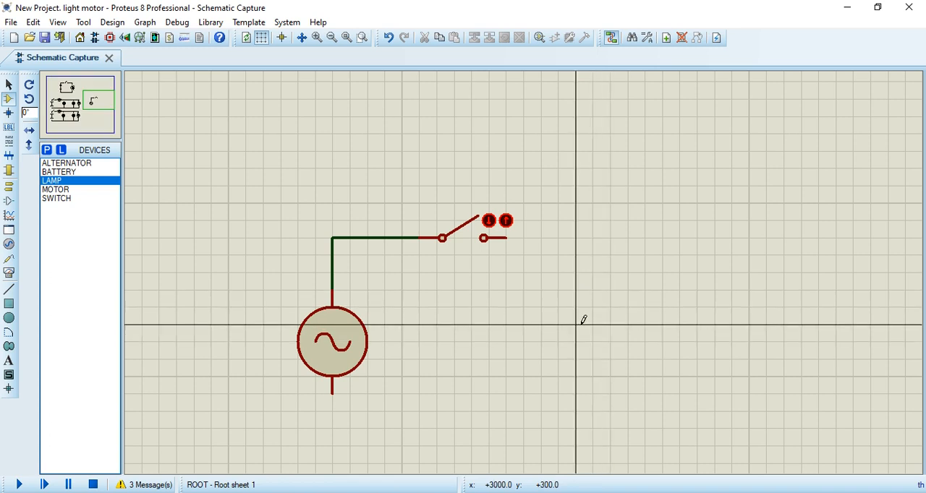
left_click(582, 320)
left_click(576, 325)
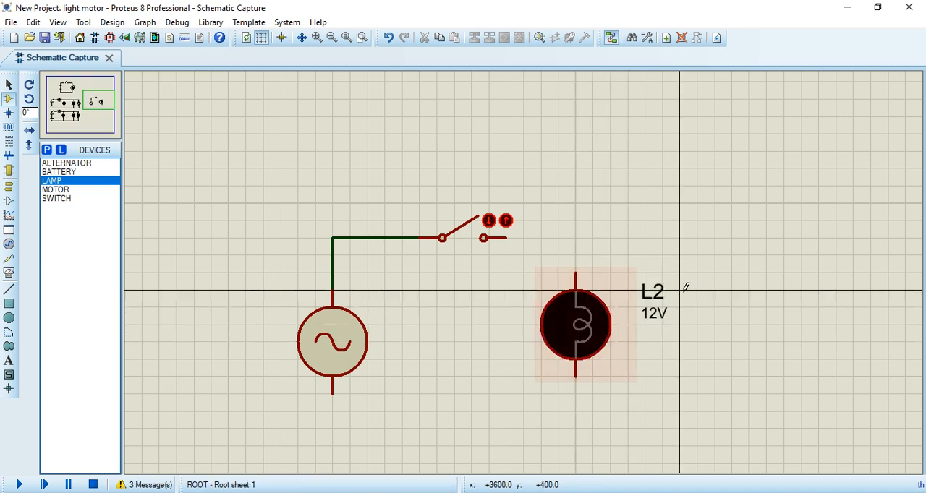
Step: Wire the switch's free terminal to the new lamp's upper terminal and the lamp's lower terminal back to the alternator
left_click(506, 238)
left_click(575, 273)
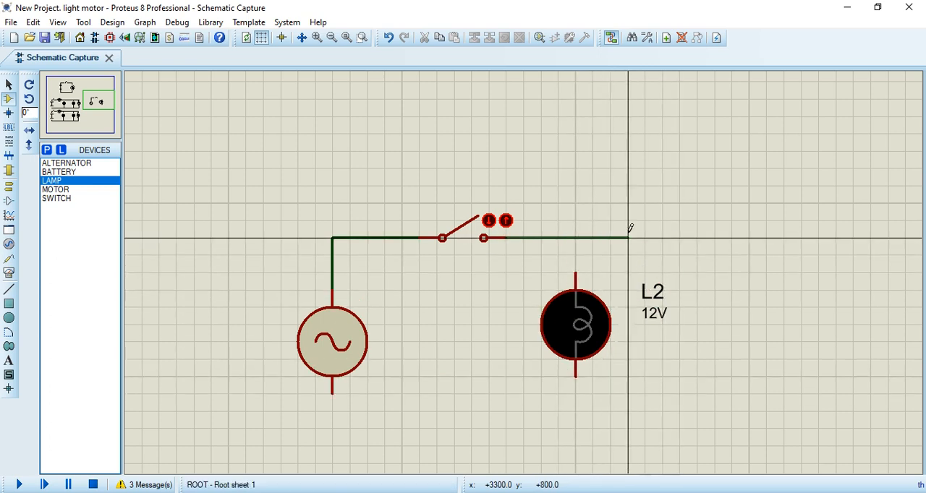
left_click(576, 272)
left_click(576, 376)
left_click(332, 395)
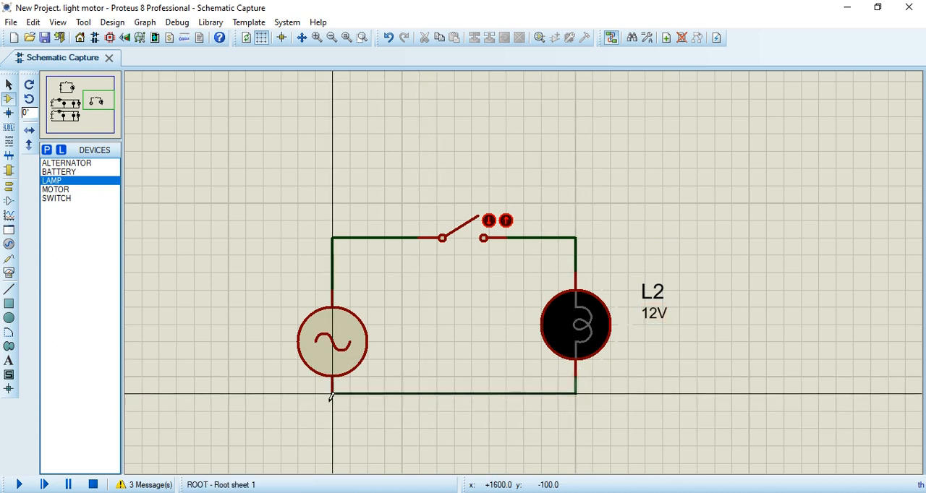
Step: Open the alternator's component properties, check its amplitude and frequency, and close them
right_click(410, 419)
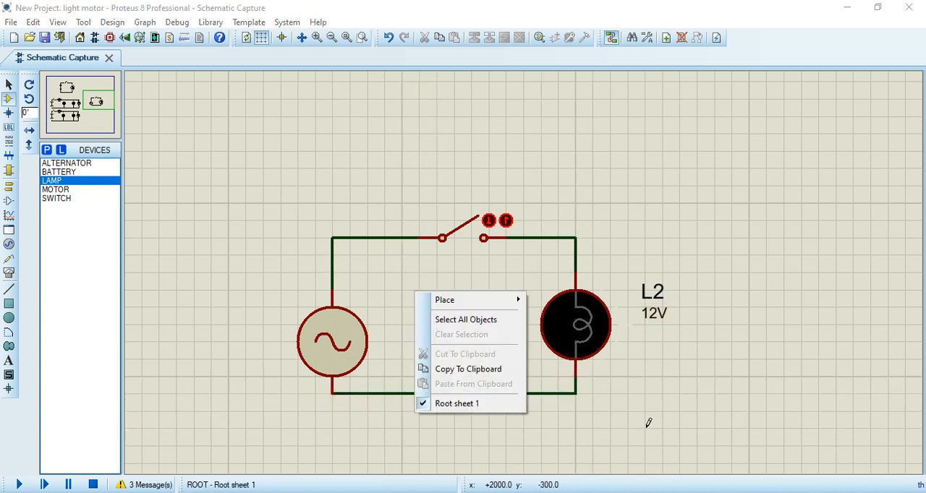
left_click(648, 423)
double_click(355, 344)
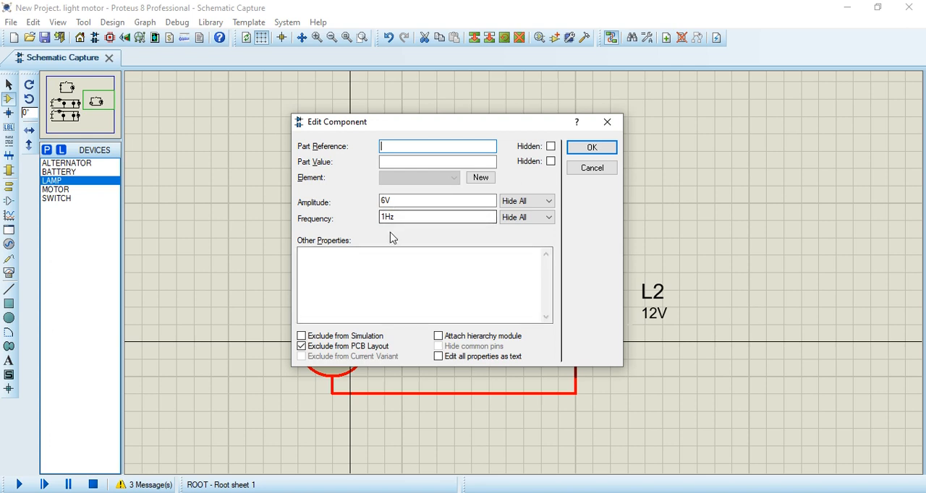
left_click(594, 149)
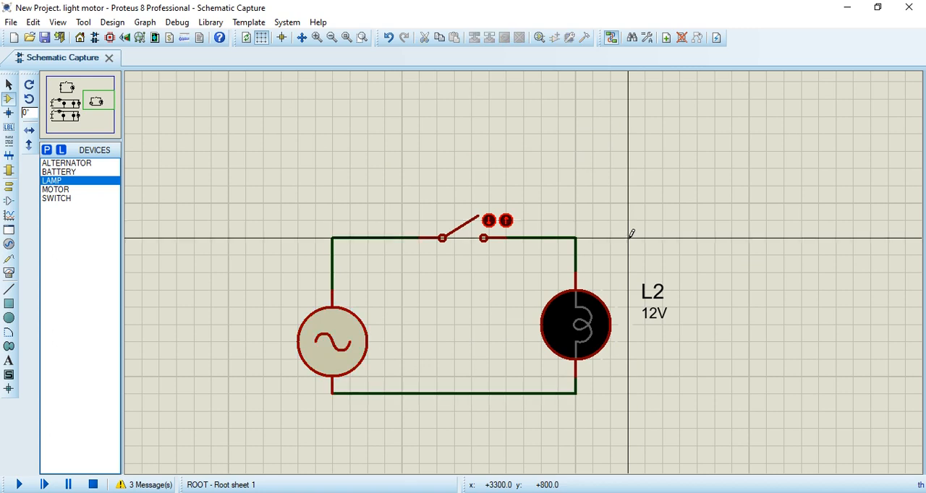
Step: Run the simulation, close the AC circuit's switch, watch lamp L2 operate, and stop the simulation
left_click(21, 486)
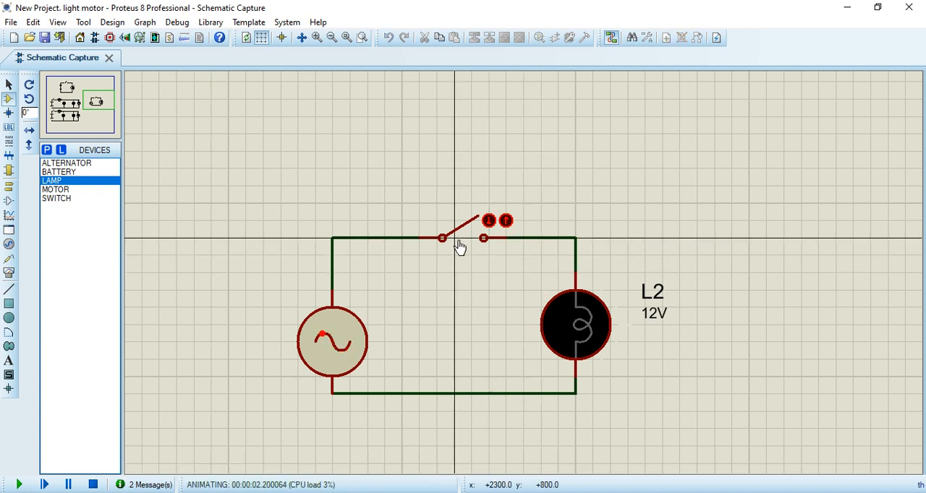
left_click(459, 238)
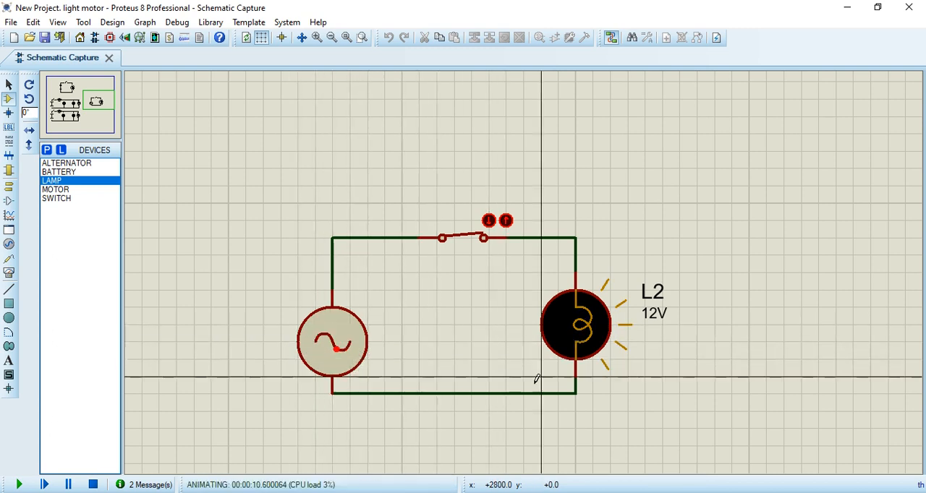
scroll(658, 397, "up", 1)
scroll(480, 268, "down", 3)
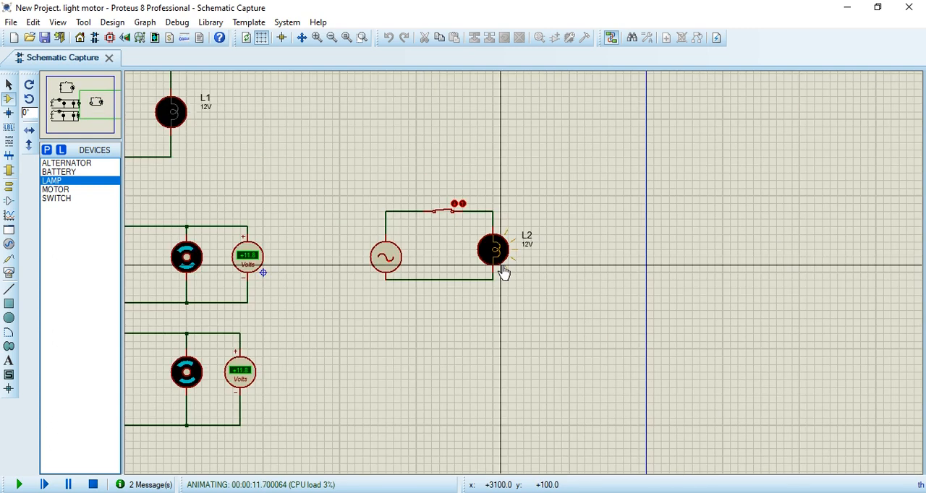
scroll(504, 273, "up", 1)
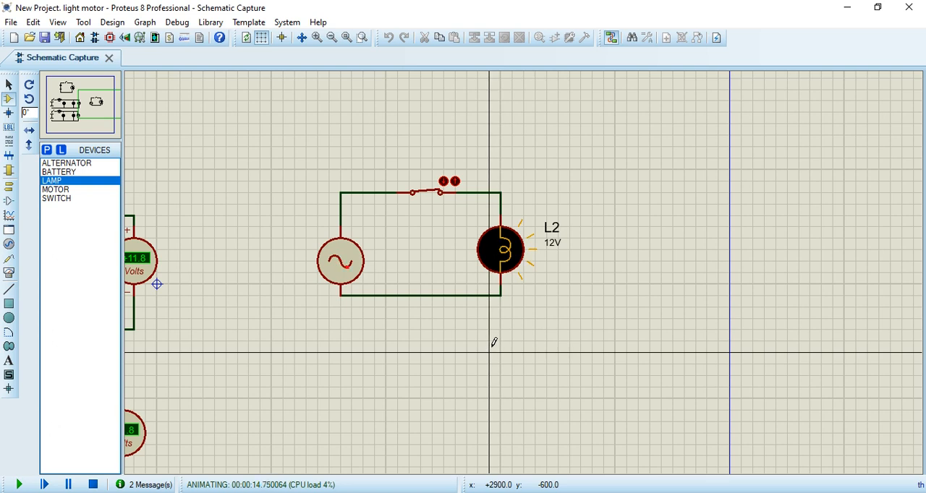
left_click(94, 485)
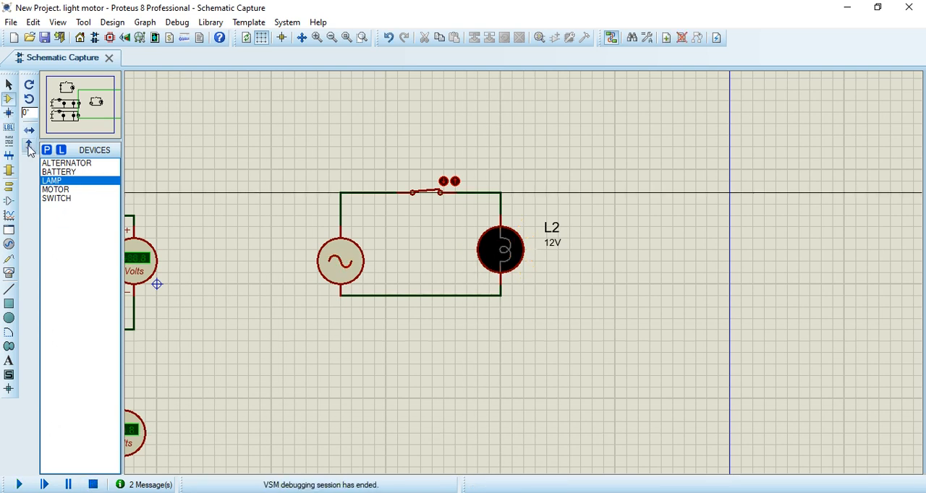
Step: Place a virtual oscilloscope to the right of lamp L2 and wire its channel A to the junction between the switch and lamp
left_click(9, 273)
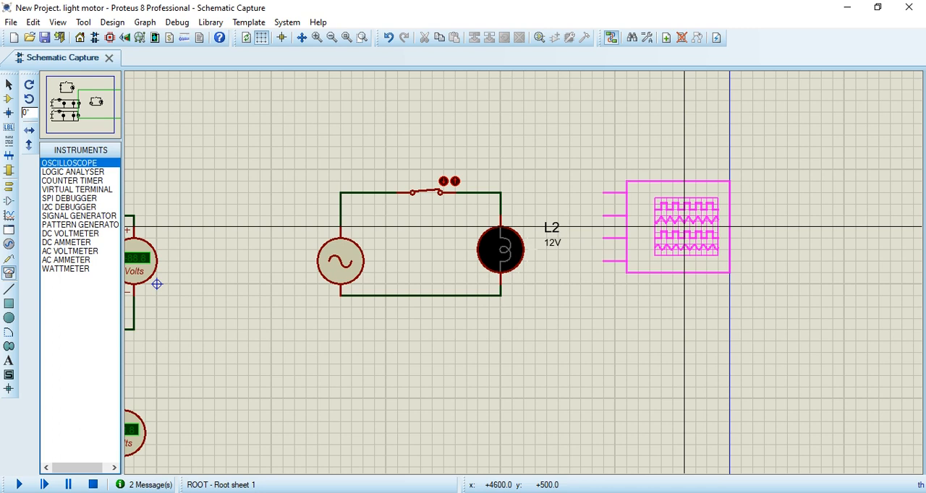
left_click(662, 239)
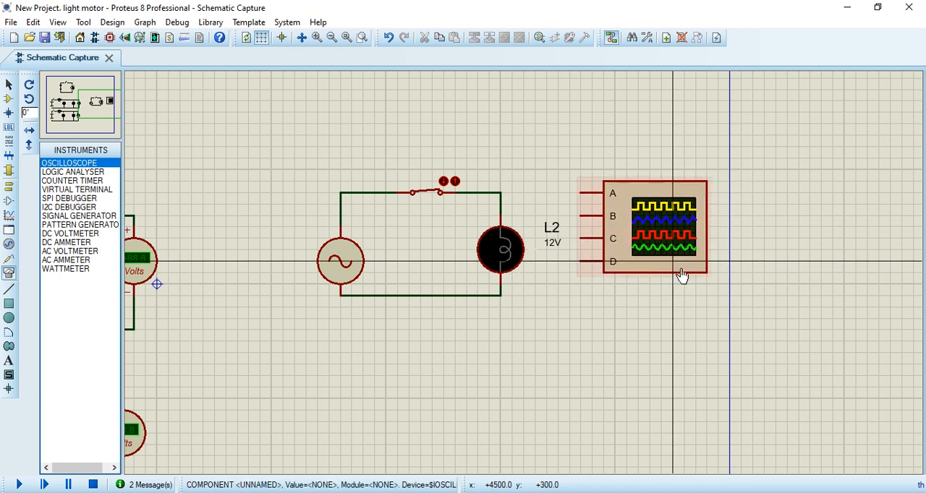
left_click(581, 192)
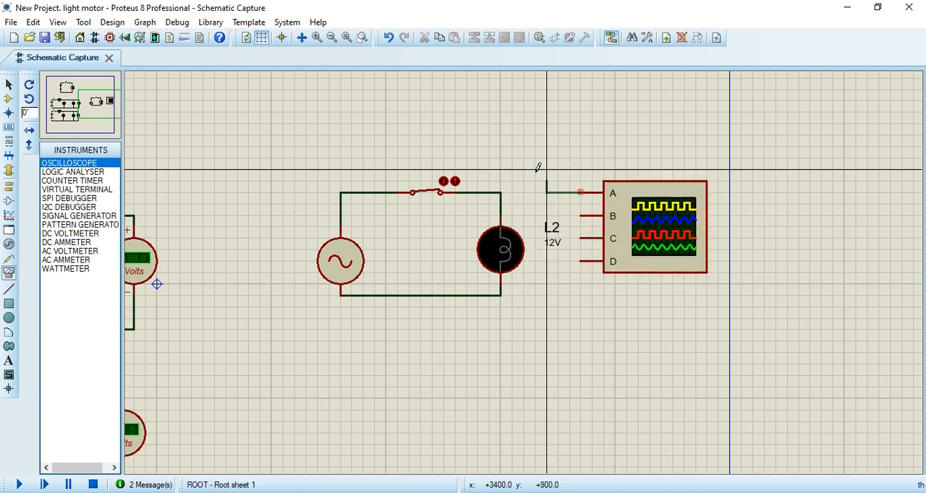
left_click(501, 192)
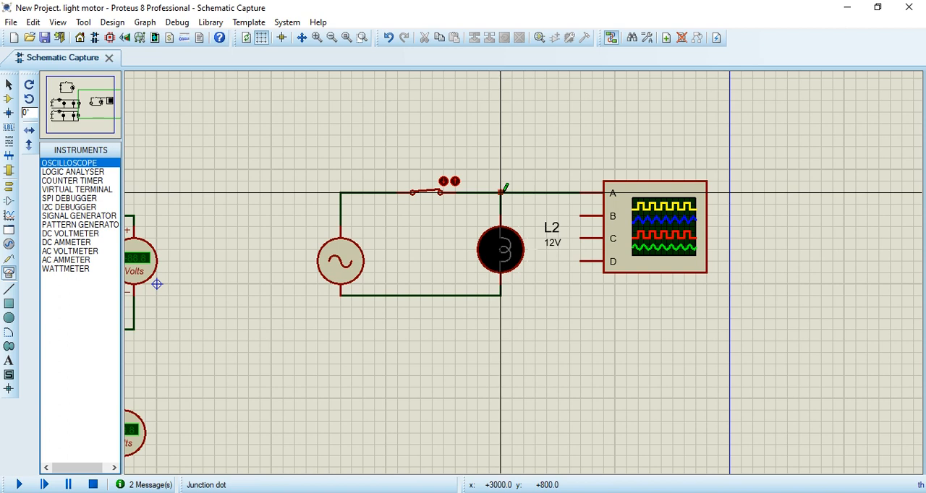
Step: Run the simulation, close the AC circuit's switch, and reposition the Digital Oscilloscope window so all its controls are in view
left_click(426, 196)
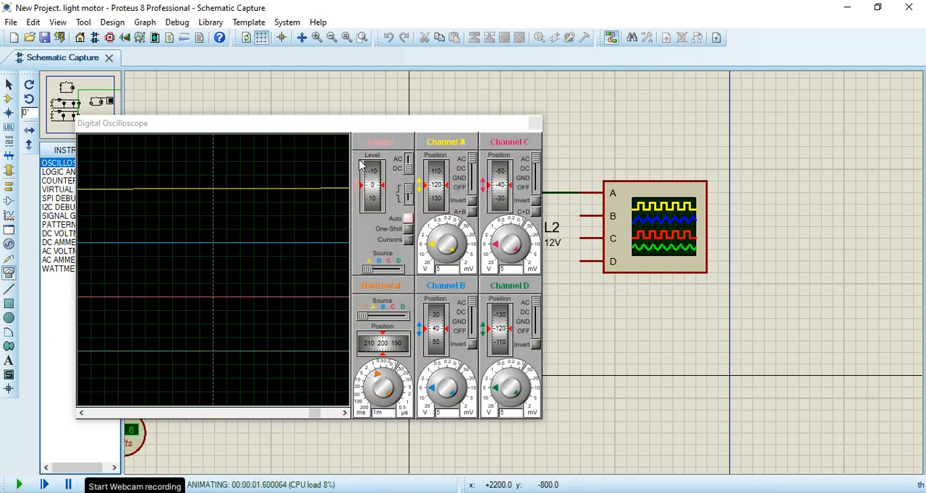
left_click_drag(329, 130, 779, 119)
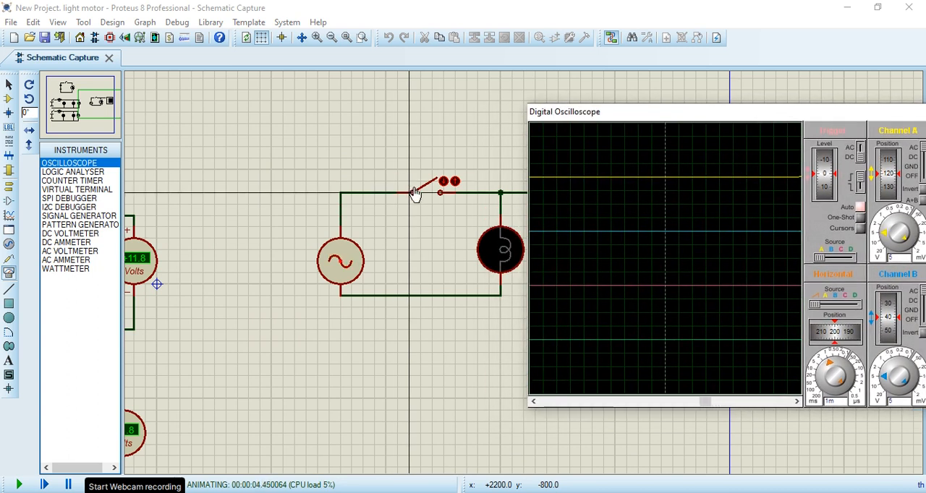
left_click(443, 181)
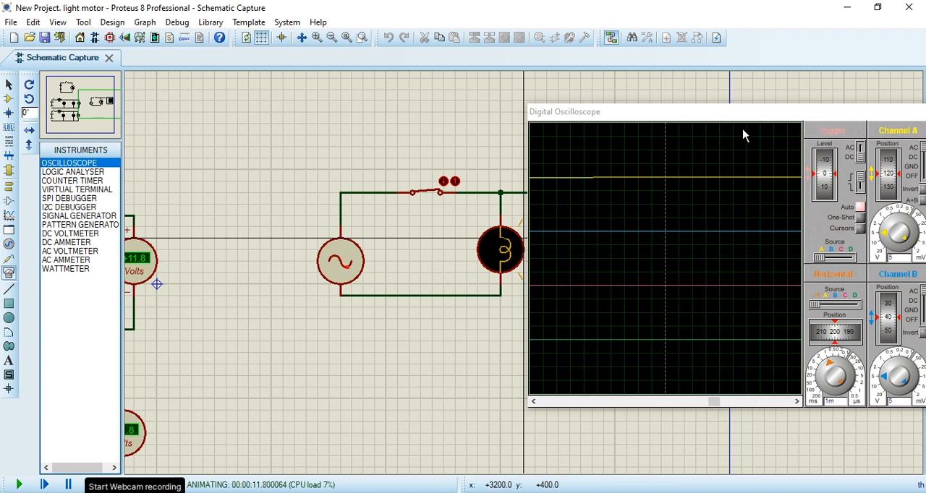
left_click_drag(752, 125, 622, 125)
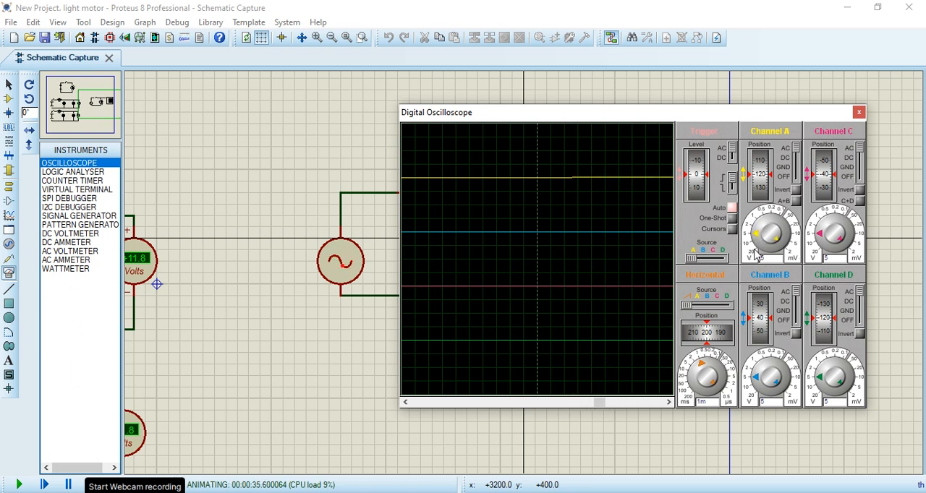
Step: Try oscilloscope Channel A voltage scales from 10 V down to 2.05 mV, including 0.2 V and 10.25 mV, to examine the trace
left_click(762, 250)
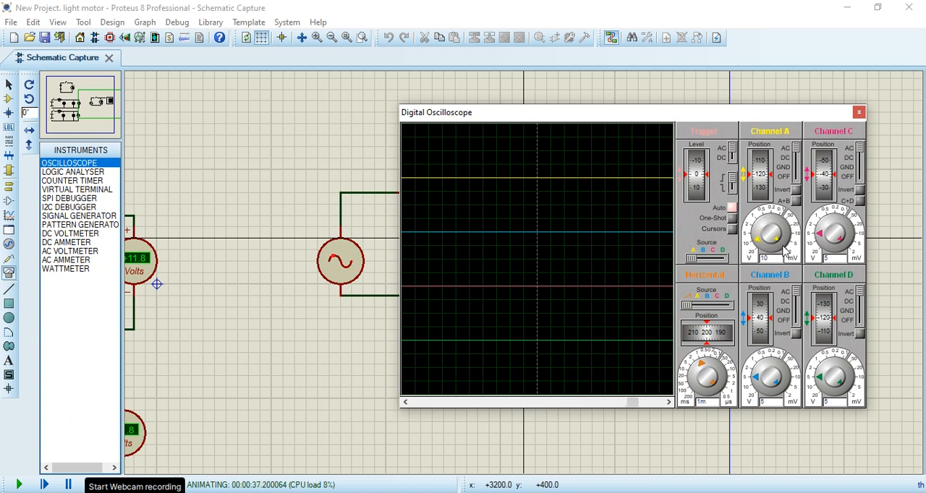
left_click(775, 239)
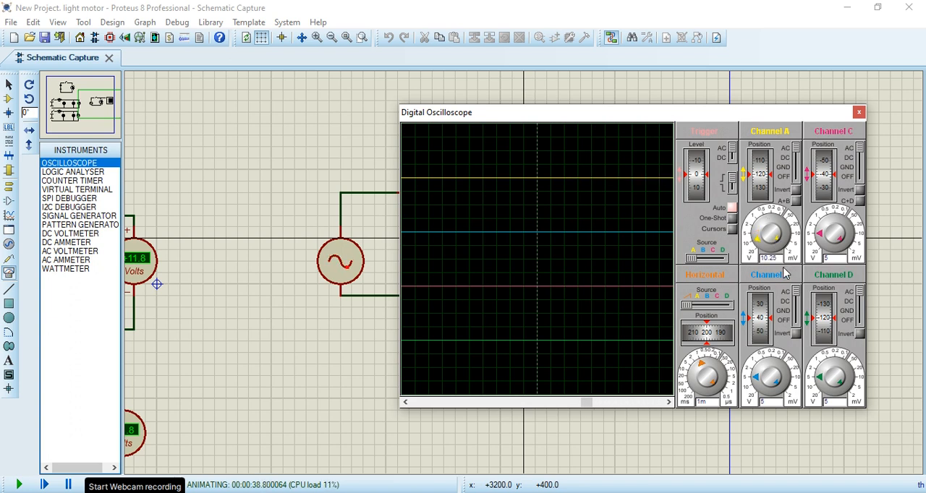
left_click(790, 260)
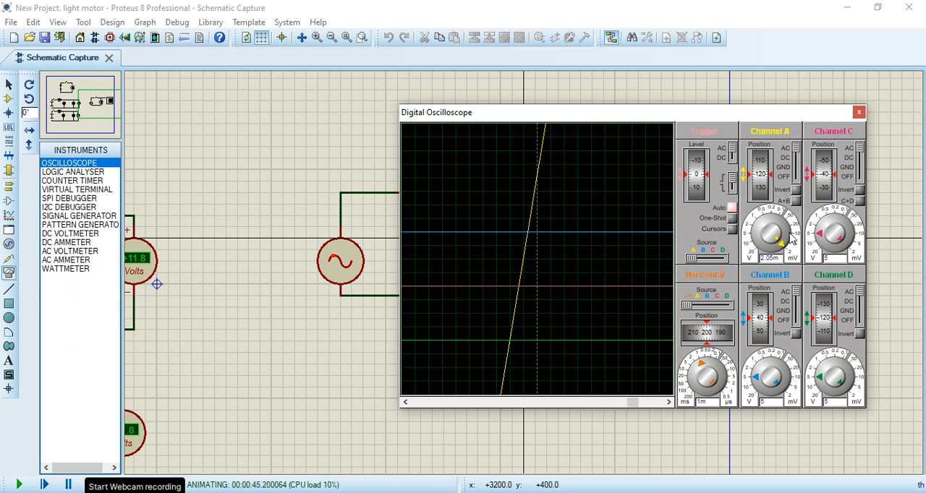
left_click(791, 234)
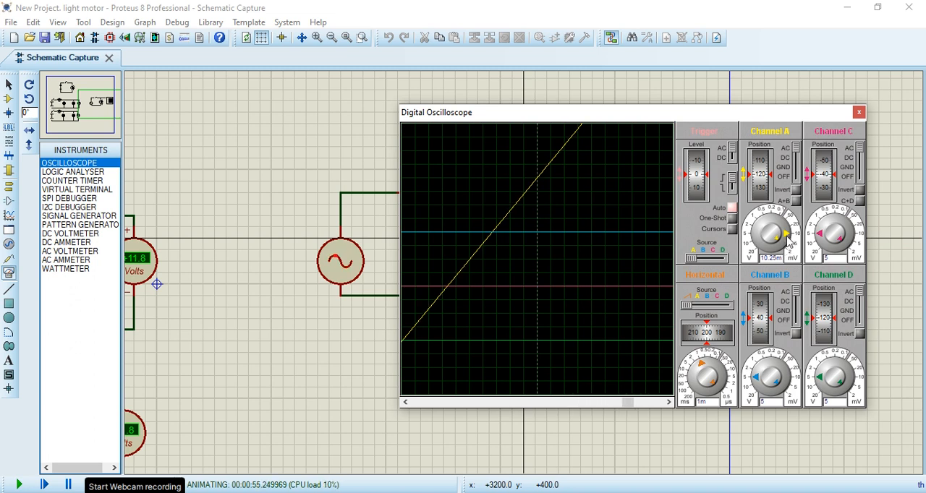
left_click(769, 217)
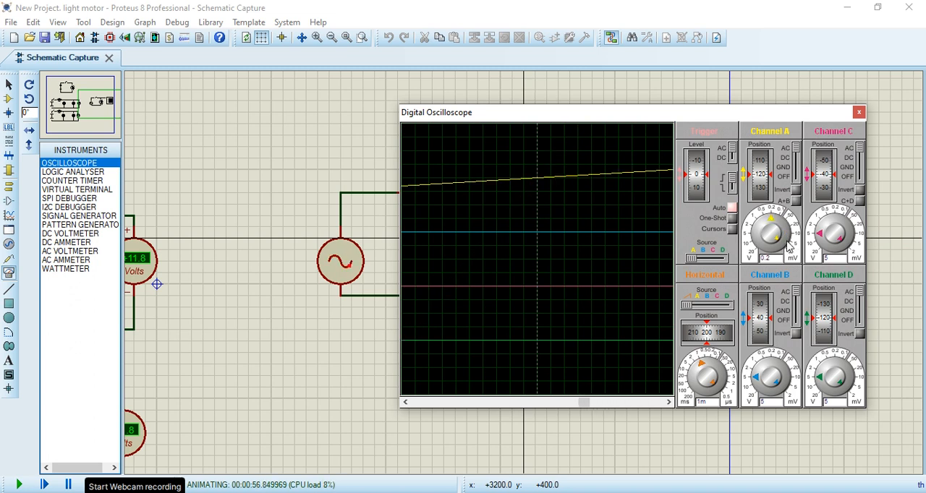
left_click(785, 242)
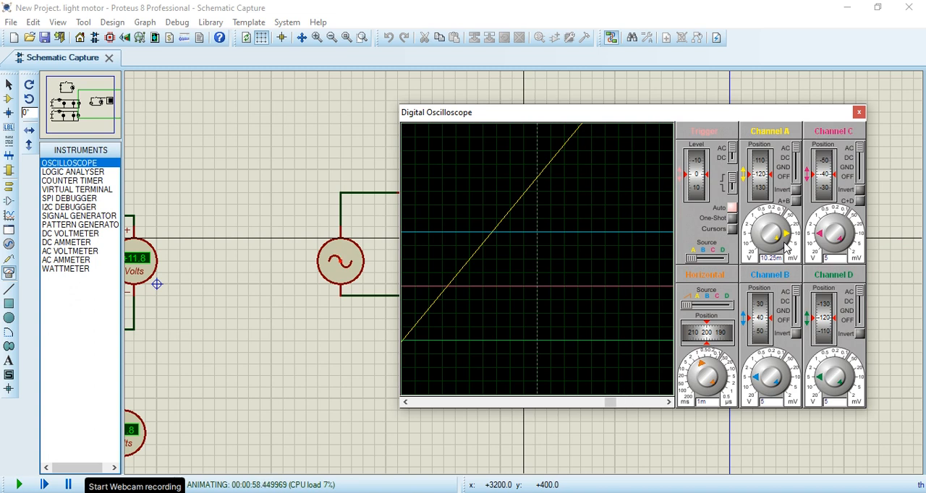
left_click(785, 246)
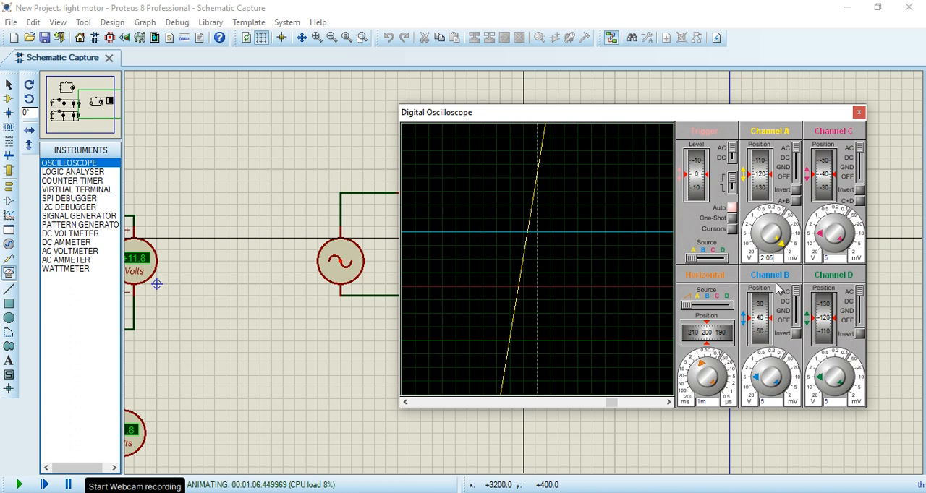
Step: Raise Channel A's voltage scale to 20.5 V, and reduce it through 5.13 V and 1.02 V to 0.51 V
left_click(752, 265)
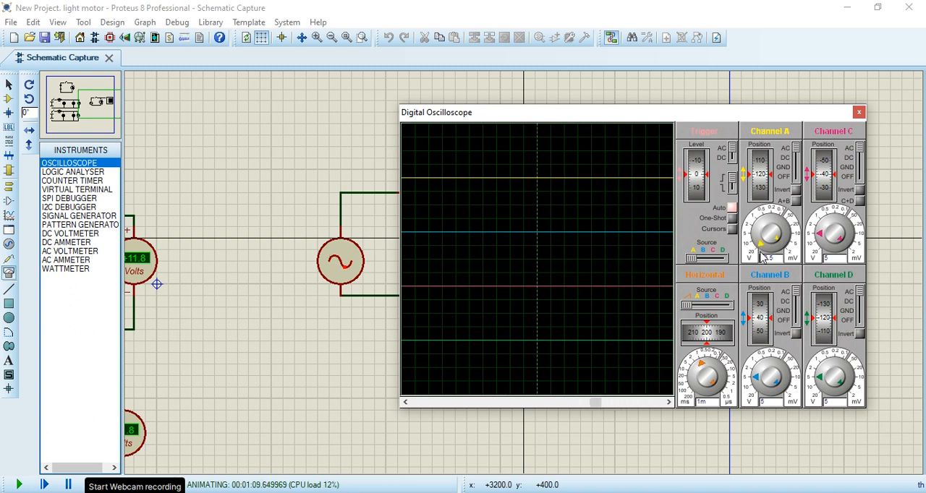
left_click(756, 240)
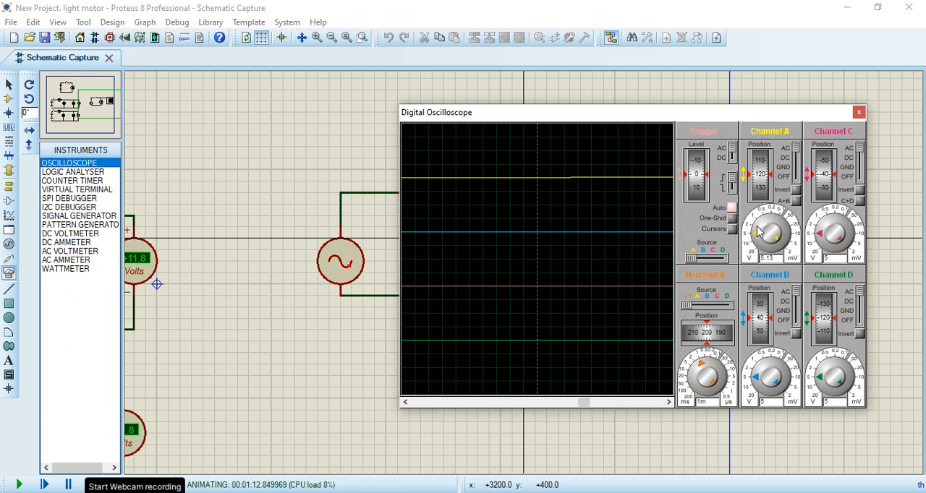
left_click(760, 227)
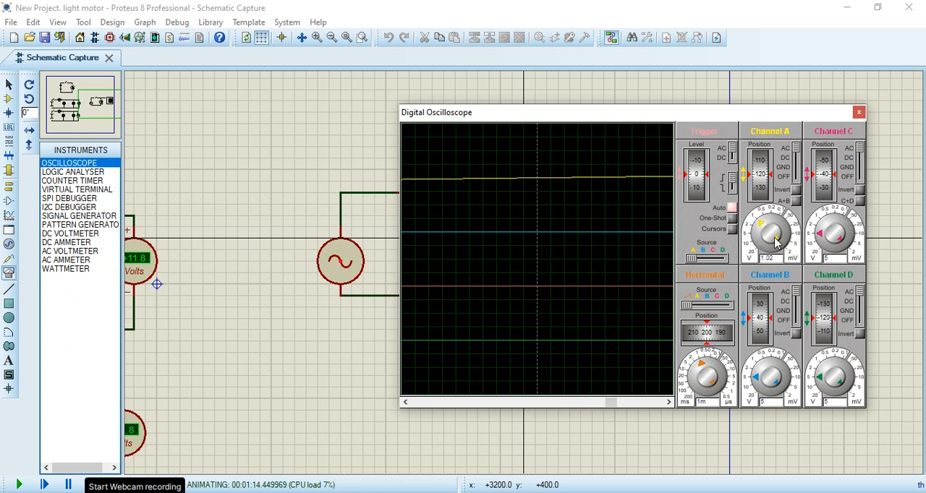
left_click(780, 233)
left_click(770, 223)
left_click(765, 225)
left_click(765, 227)
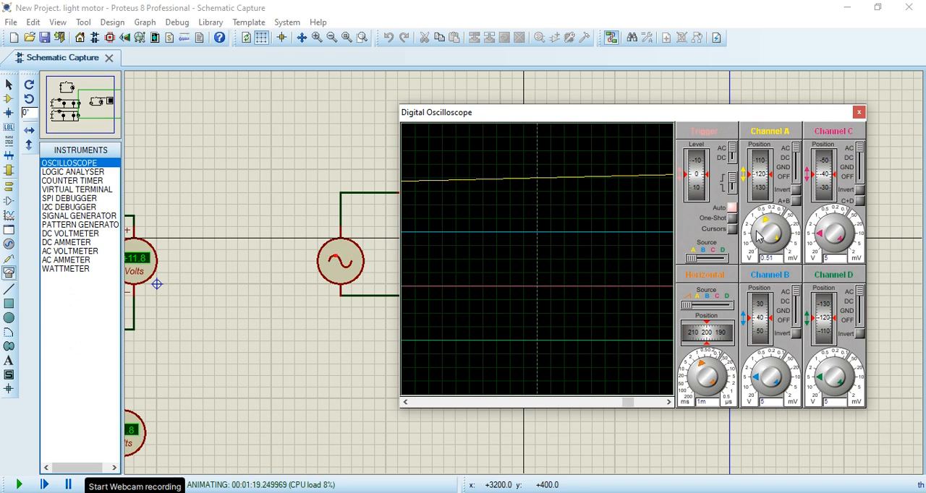
Step: Try Channel A scales of 5 mV, 8 mV, 1.6 V and 2.25 V, set it to 1.13 V, and close the oscilloscope window
left_click(789, 246)
left_click(775, 240)
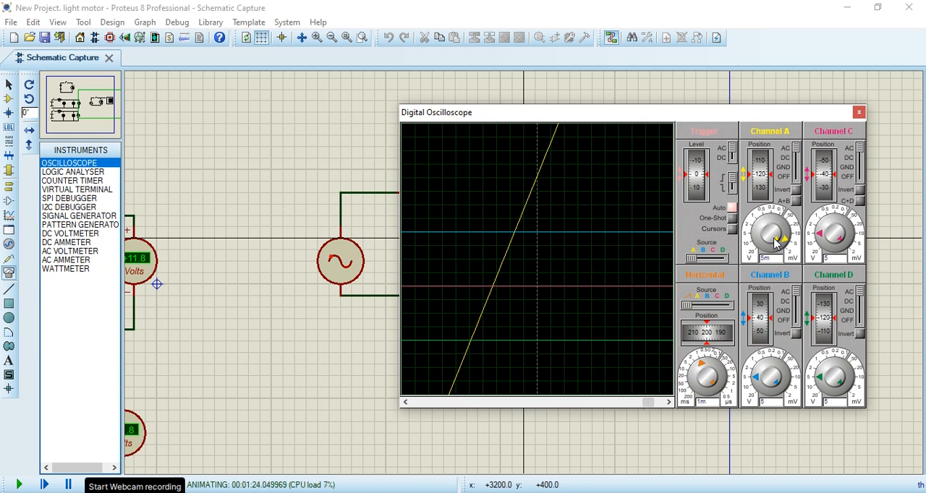
left_click(775, 233)
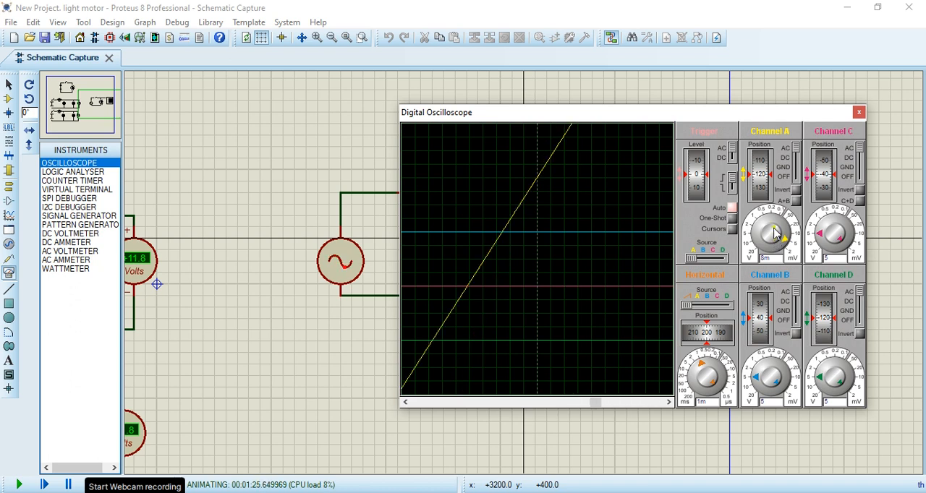
left_click(766, 230)
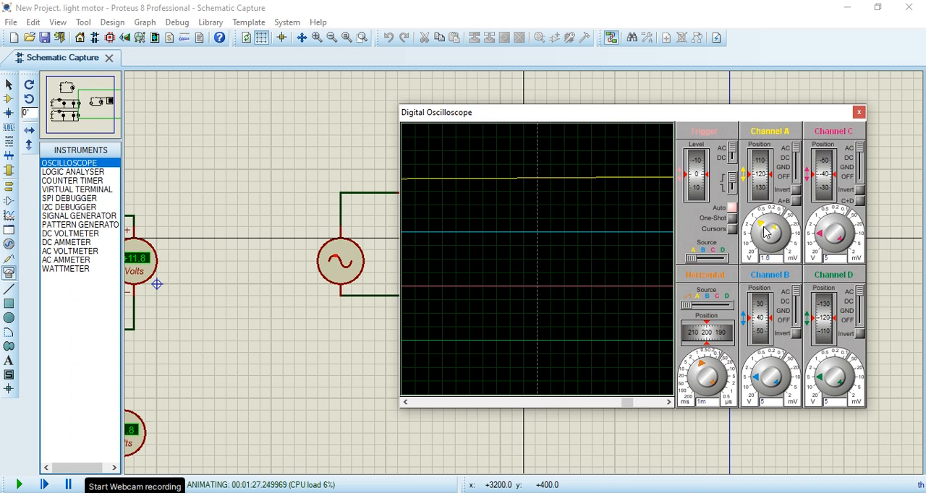
left_click(767, 233)
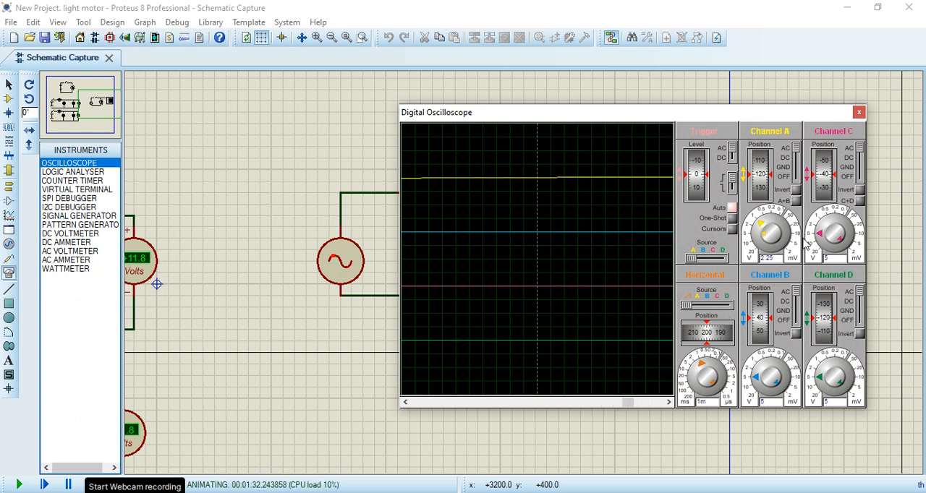
left_click(780, 241)
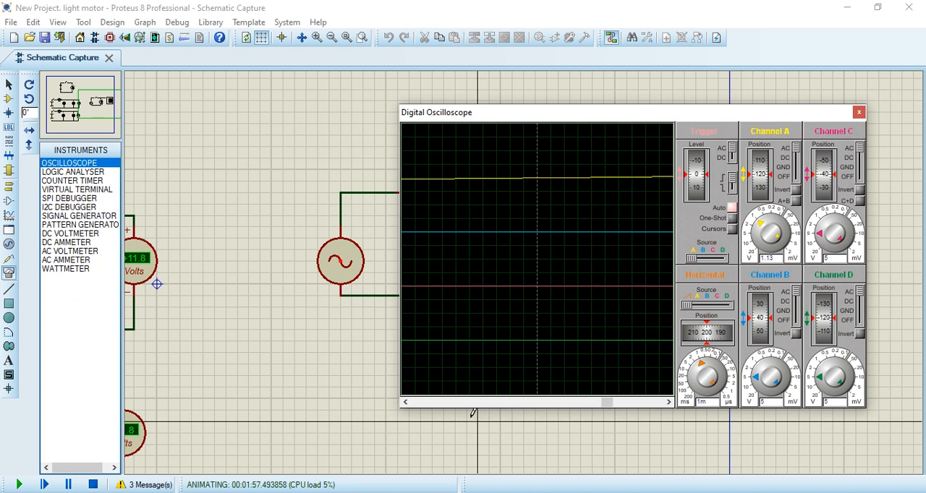
left_click(859, 112)
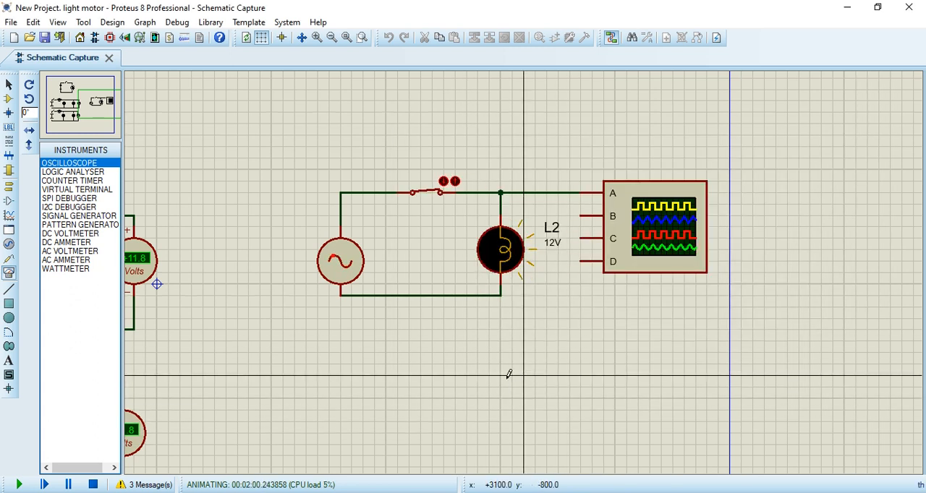